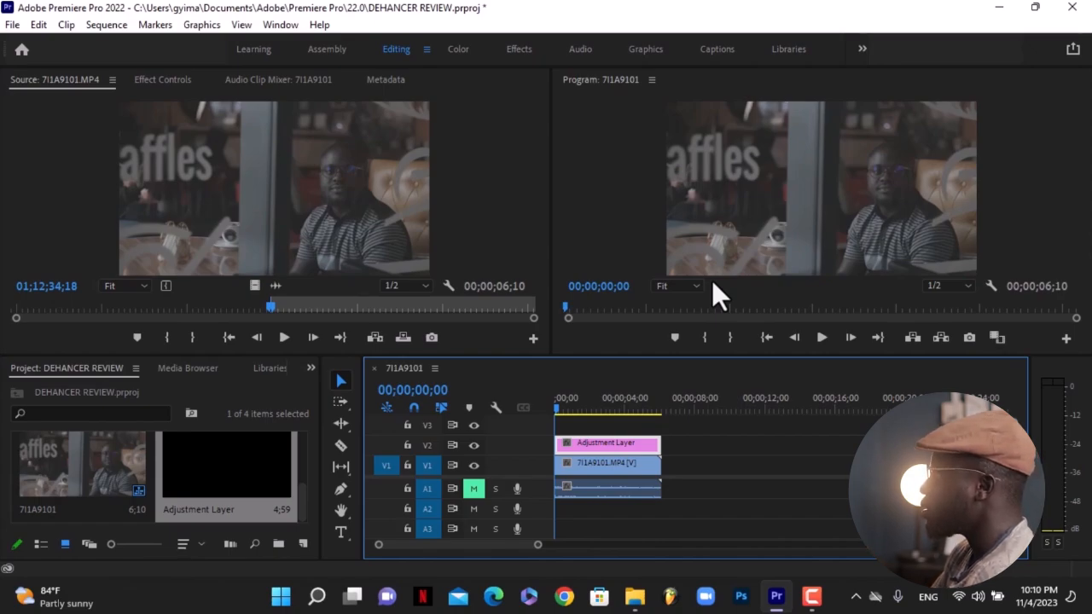
In the Color workspace, open Basic Correction for the adjustment layer and set Contrast to 40.
left_click(458, 48)
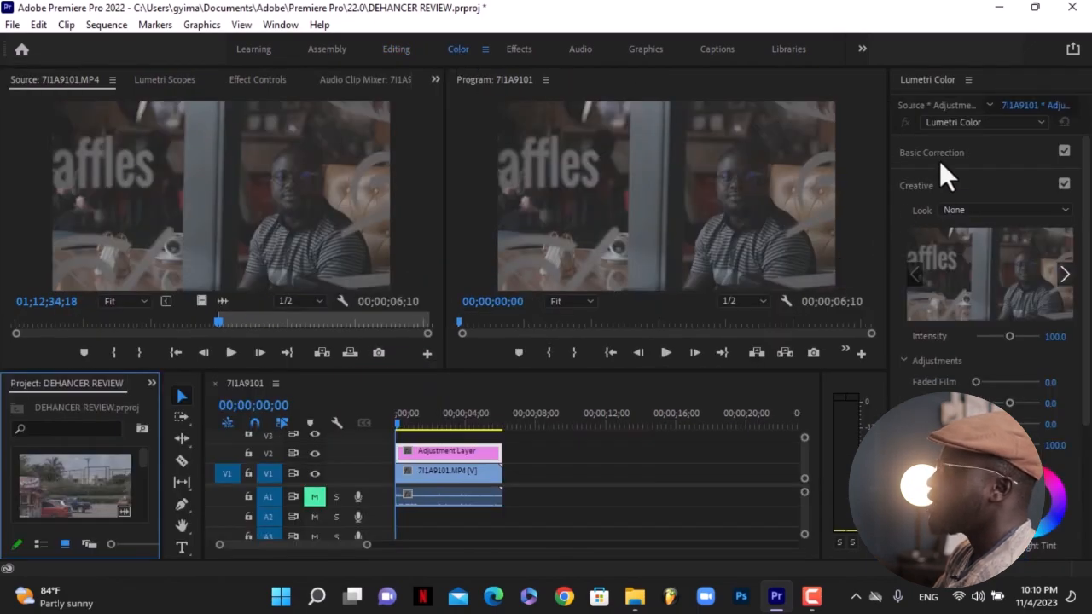
left_click(935, 183)
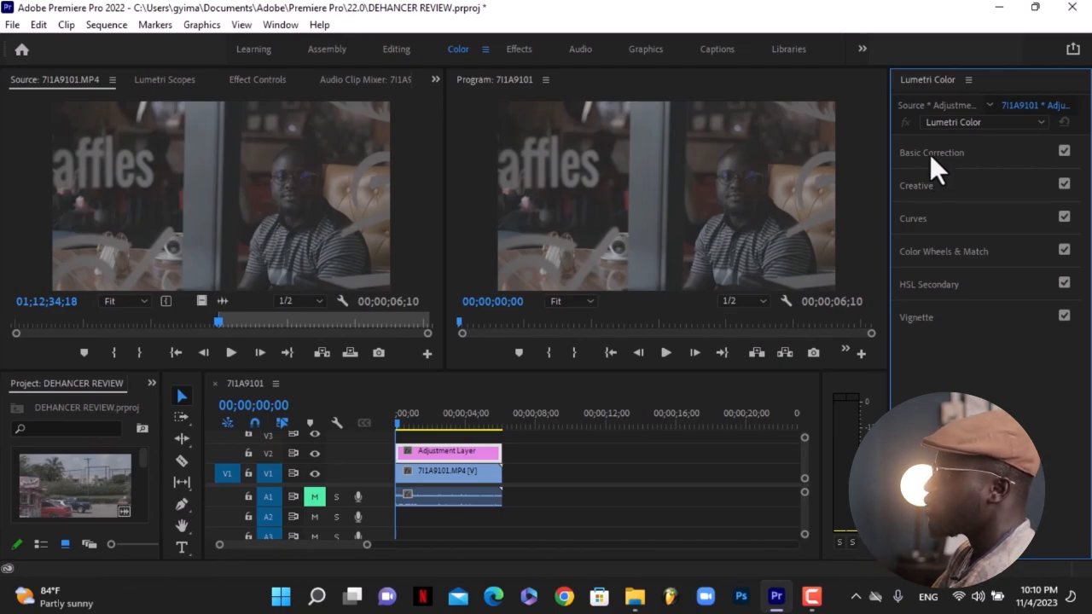
left_click(930, 154)
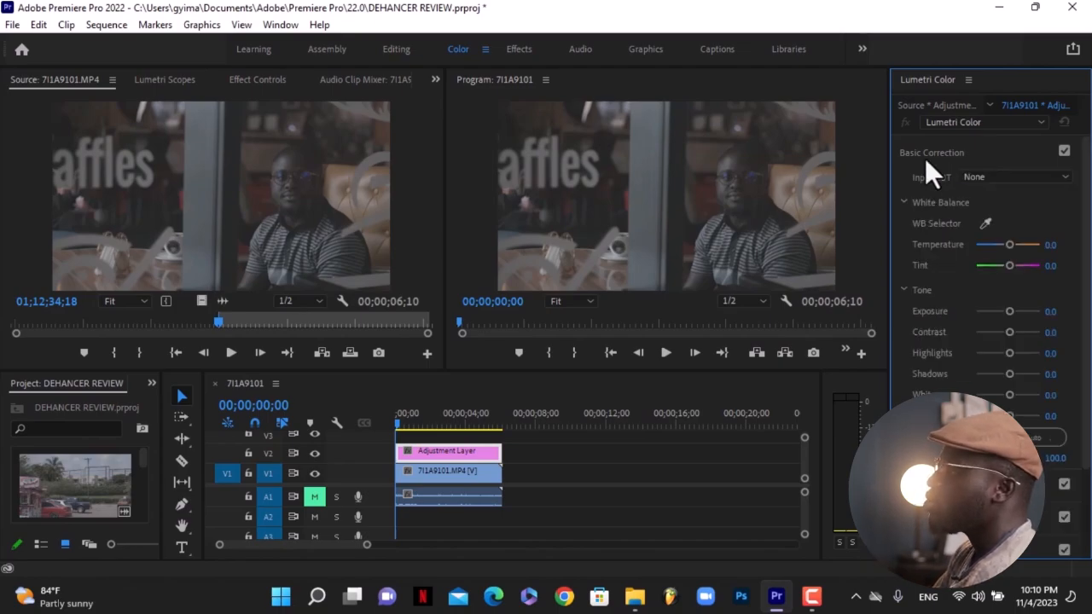
left_click(1051, 332)
type("30")
key("Return")
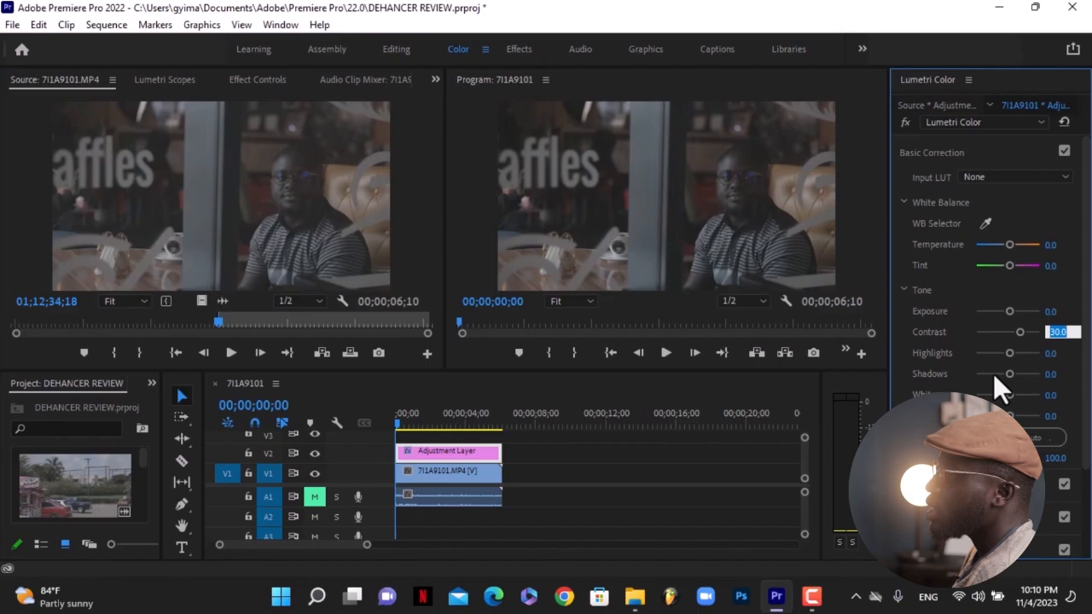
type("40")
key("Return")
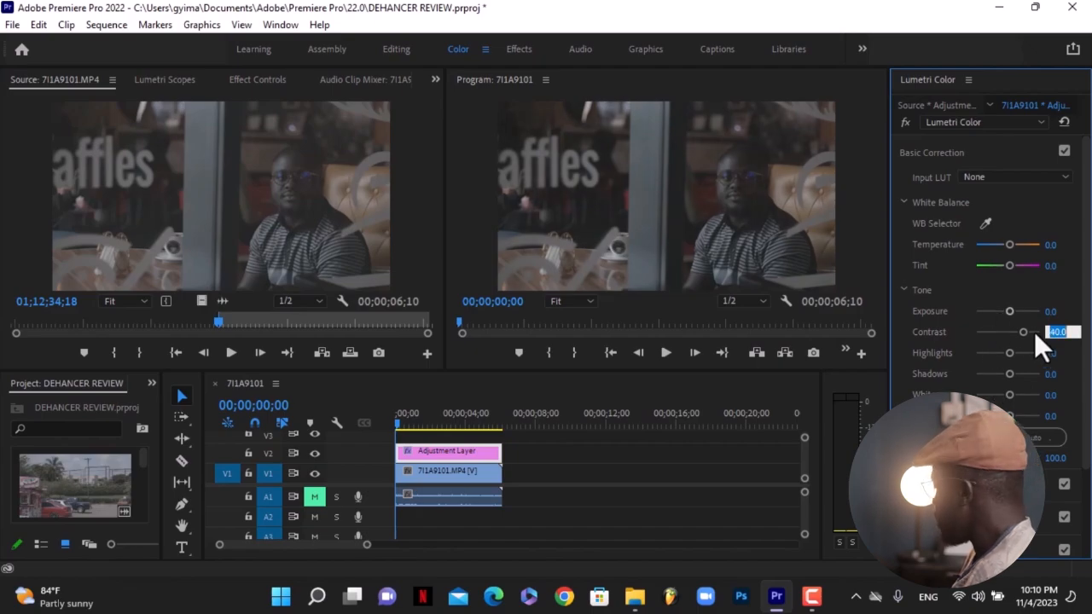
Raise the Shadows value to 12.
left_click(1028, 316)
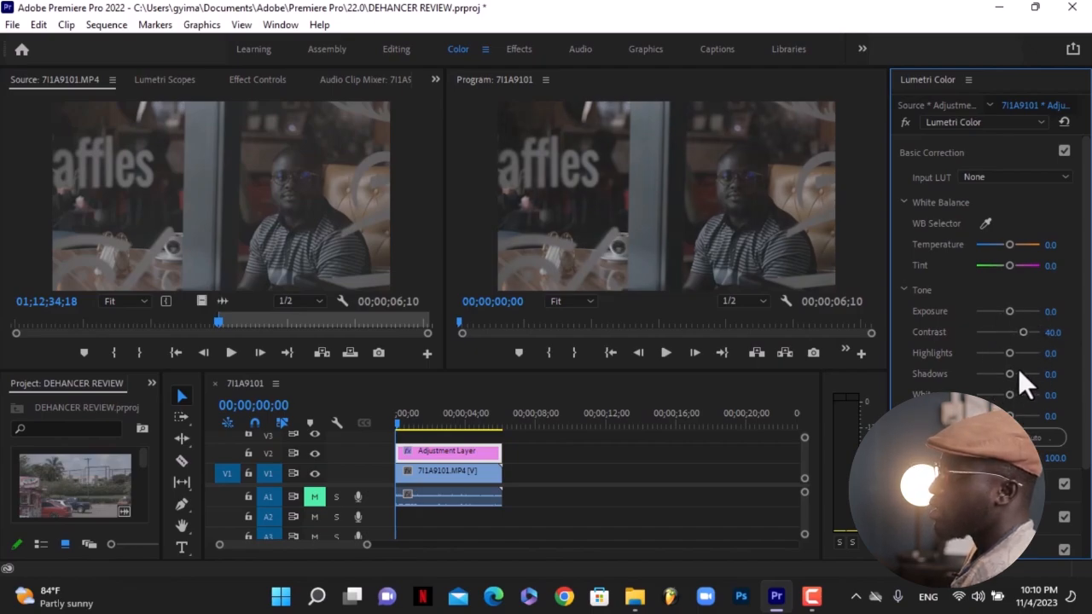
left_click(1051, 374)
key("shift+Up")
key("shift+Up")
key("shift+Down")
key("Up")
key("Up")
left_click(1042, 369)
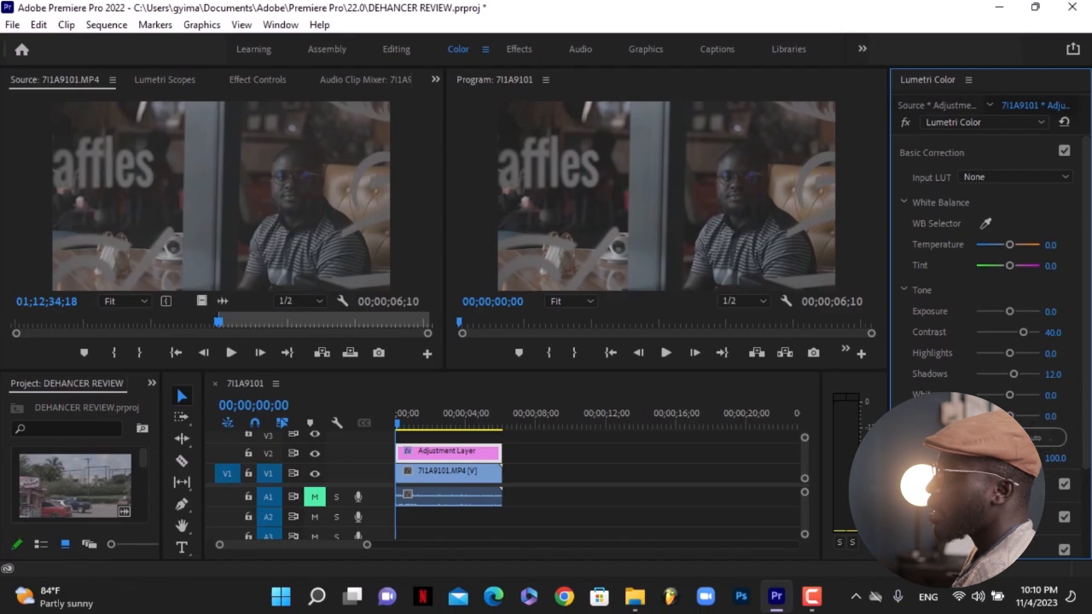
Increase Saturation to 150.
left_click(1052, 459)
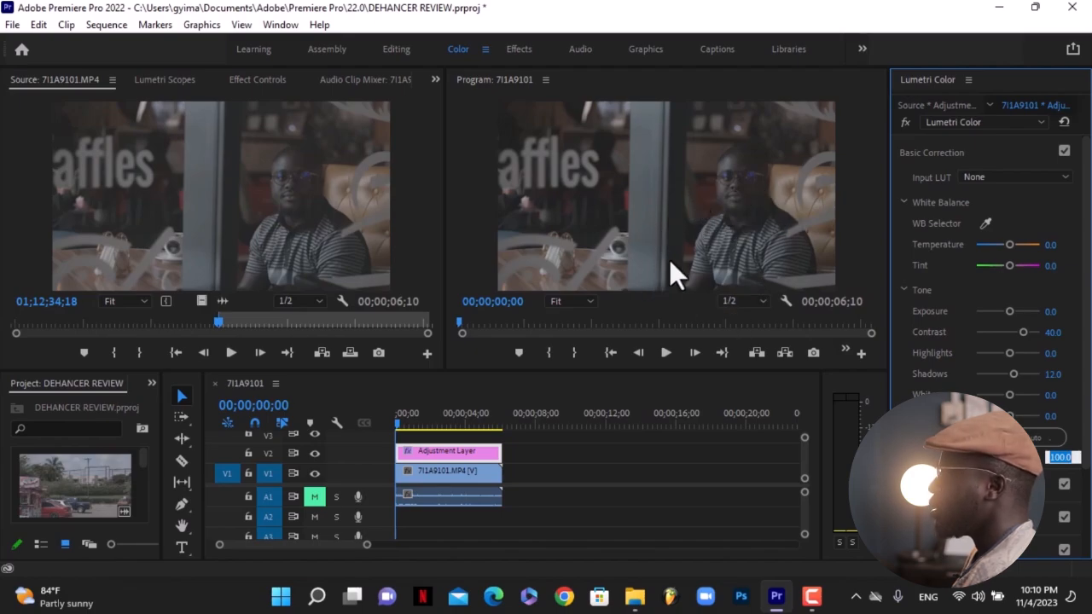
key("shift+Up")
key("shift+Up")
key("shift+Up")
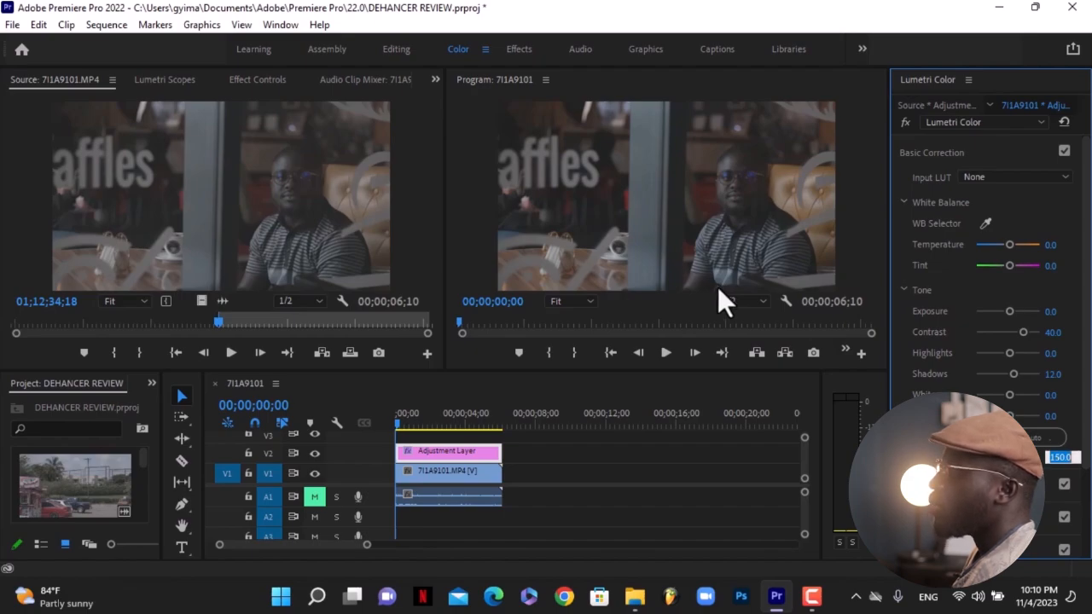
key("Return")
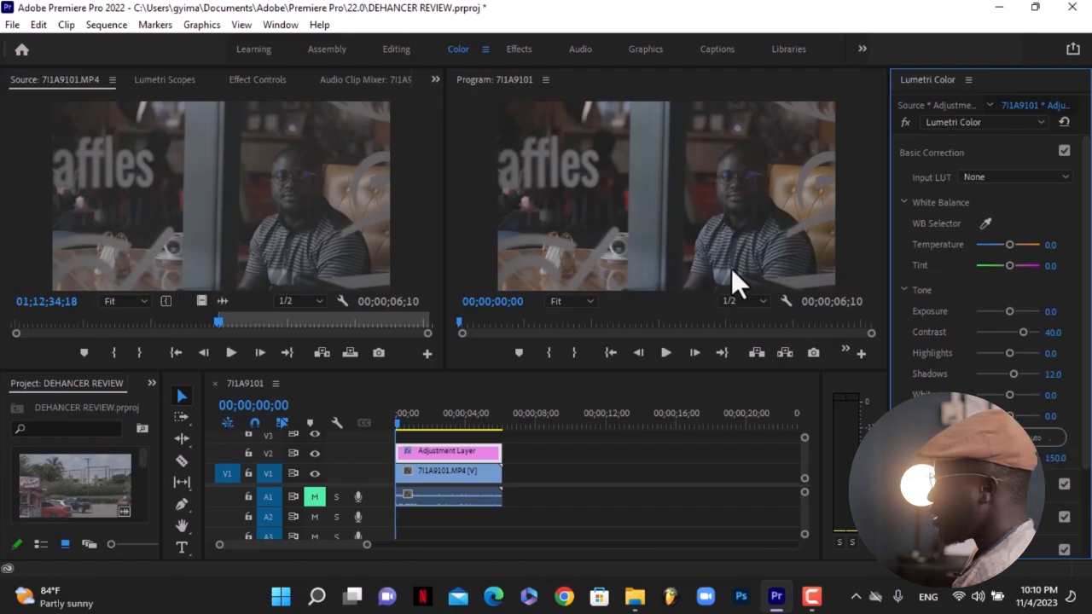
Open Curves and shape the RGB curve into a gentle S-curve with three points, darkening shadows and lifting highlights.
left_click(902, 125)
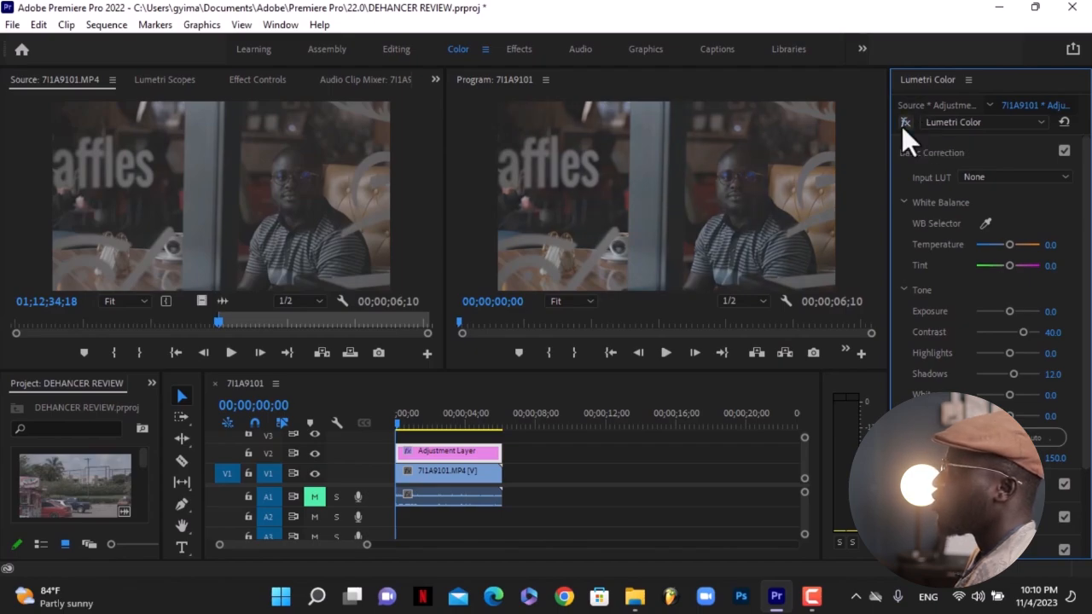
scroll(1081, 290, "down", 3)
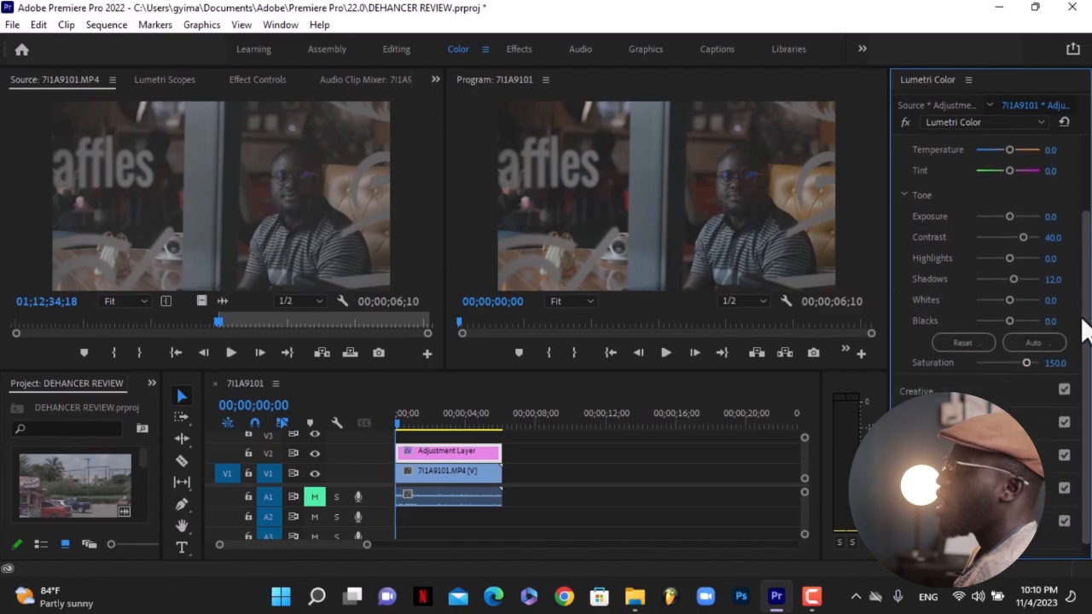
left_click(923, 408)
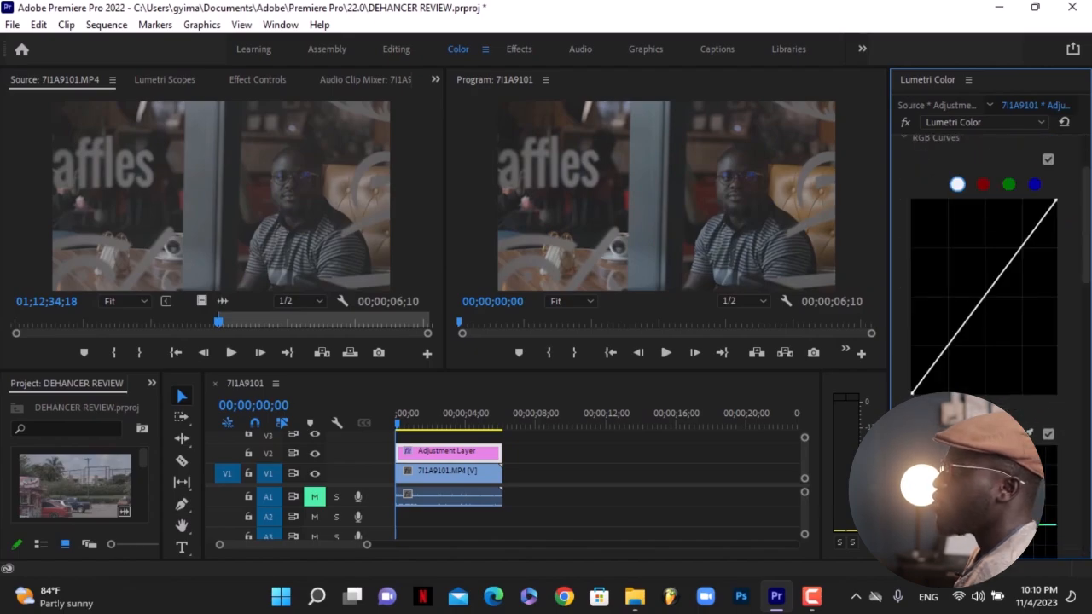
left_click(947, 347)
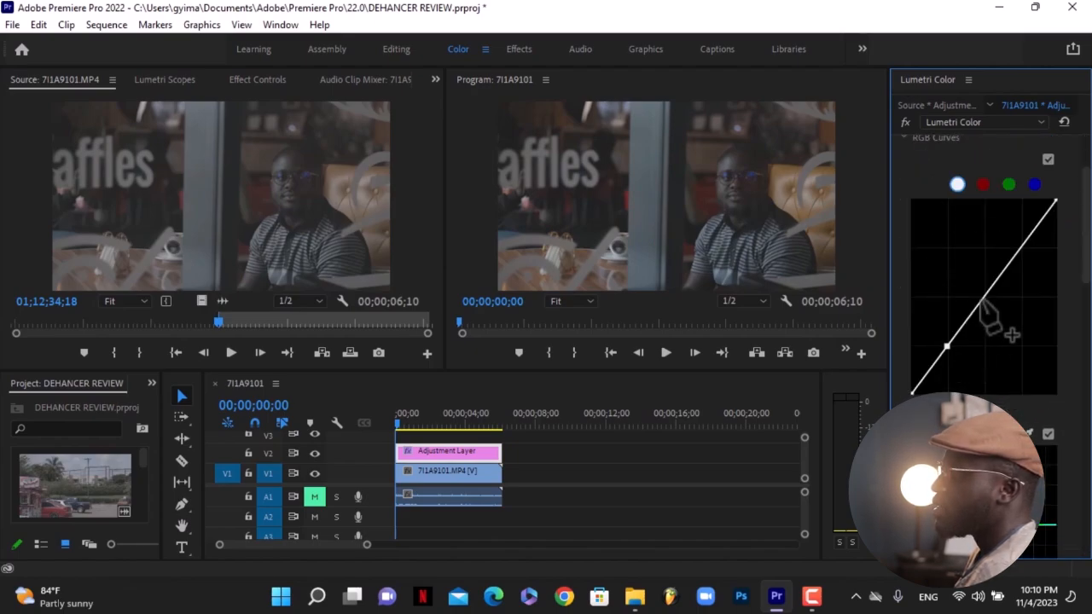
left_click(983, 297)
left_click(1021, 246)
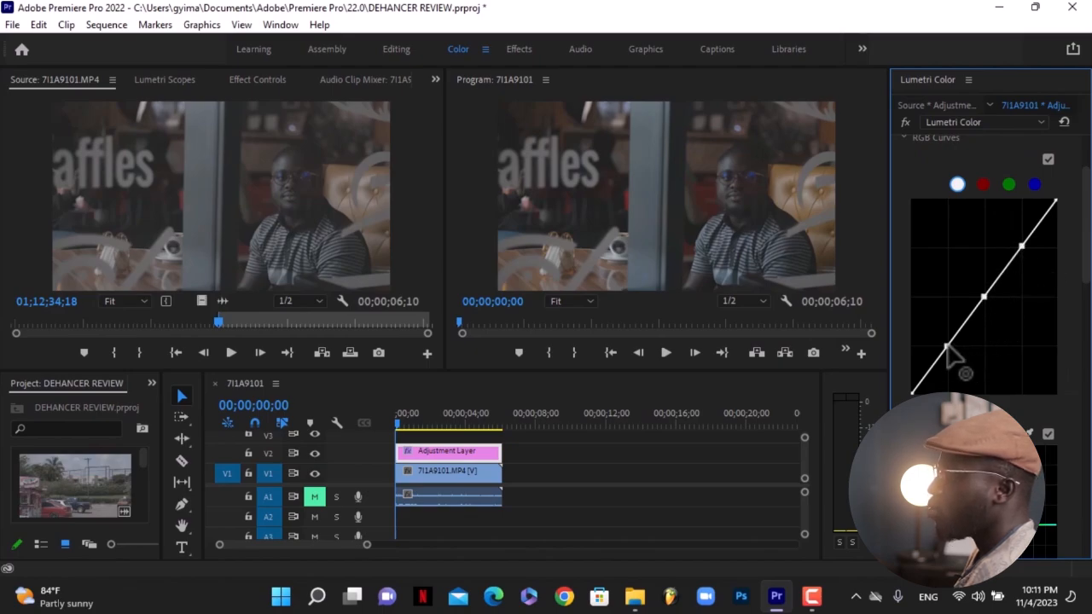
left_click_drag(946, 345, 948, 352)
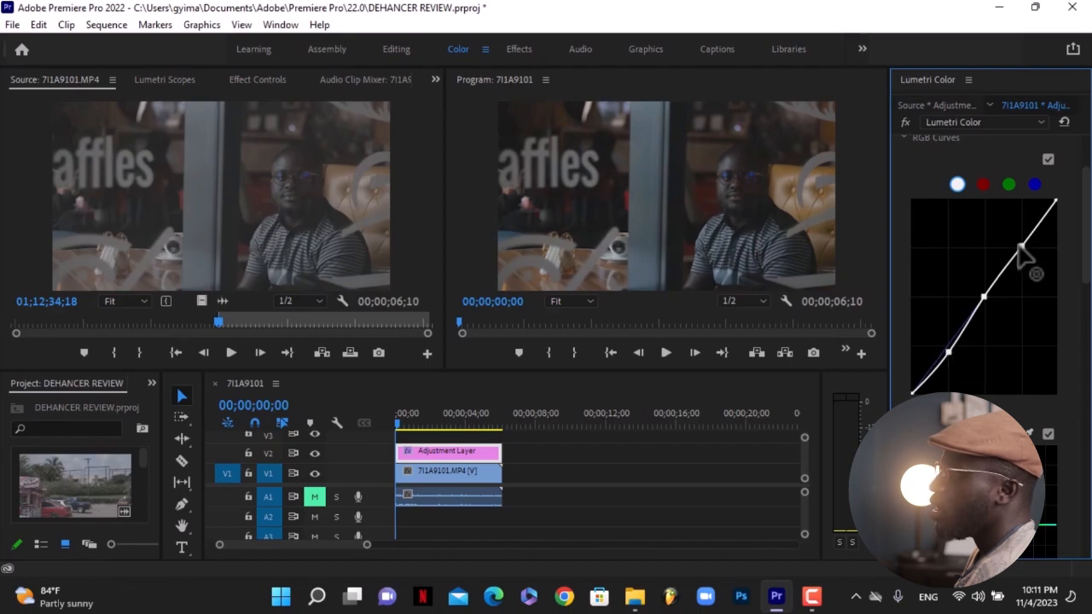
left_click_drag(1021, 247, 1020, 240)
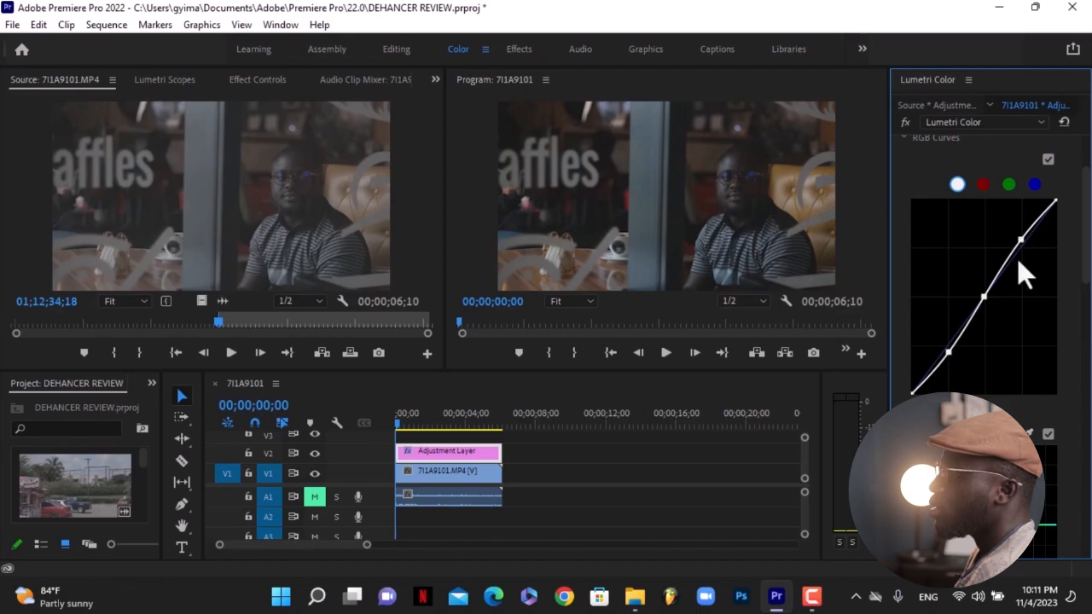
Toggle the RGB Curves on and off several times to compare the result.
left_click(1048, 160)
left_click(1048, 159)
left_click(1048, 159)
left_click(1048, 159)
left_click(1048, 159)
left_click(1048, 160)
scroll(1056, 170, "up", 5)
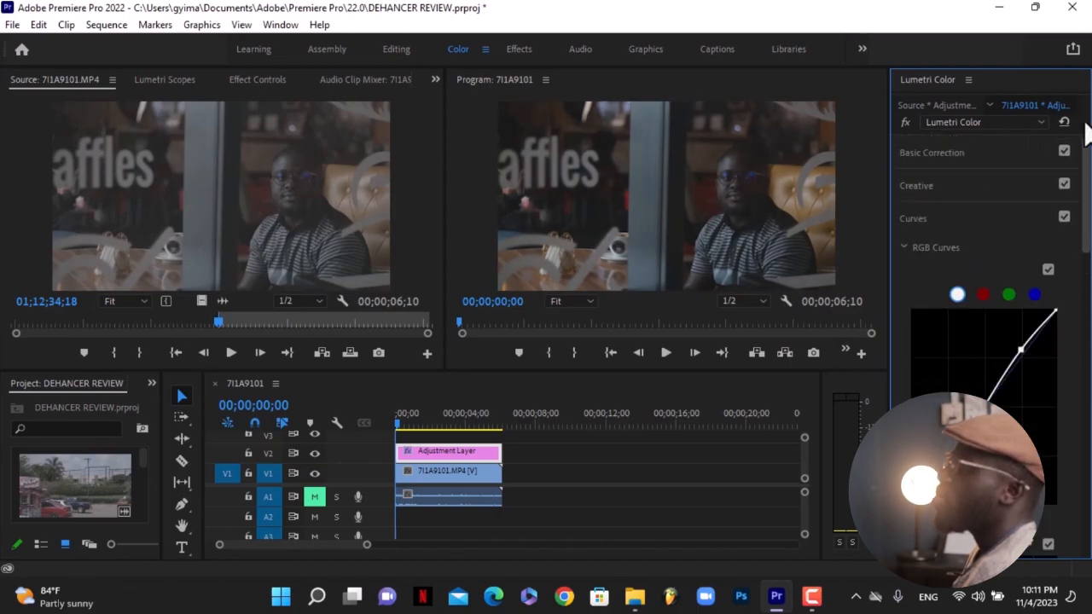
Reopen Basic Correction and set Exposure to 0.4.
left_click(942, 143)
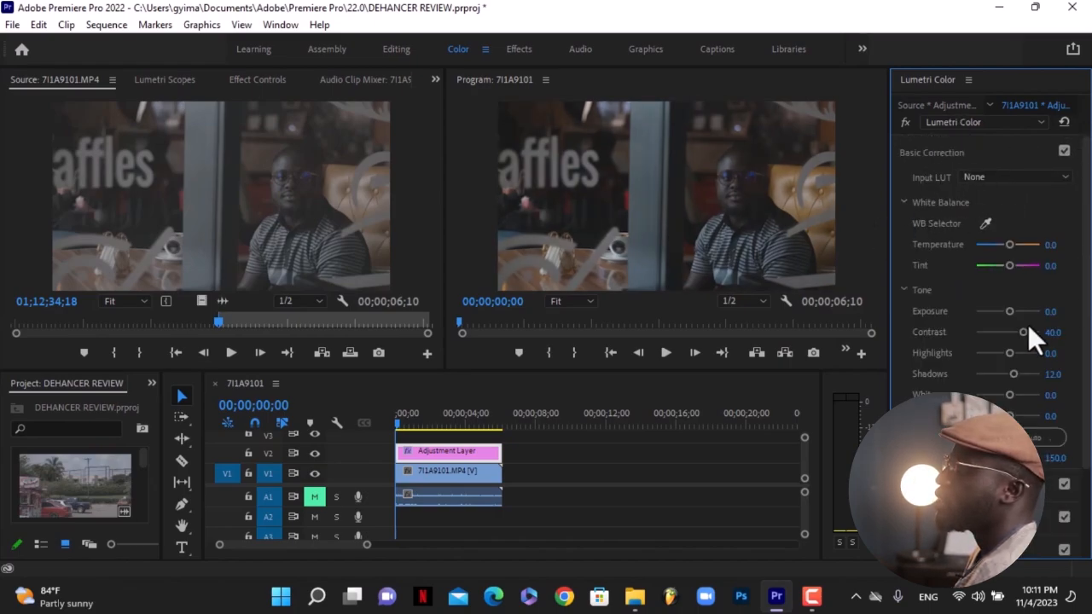
left_click(1051, 310)
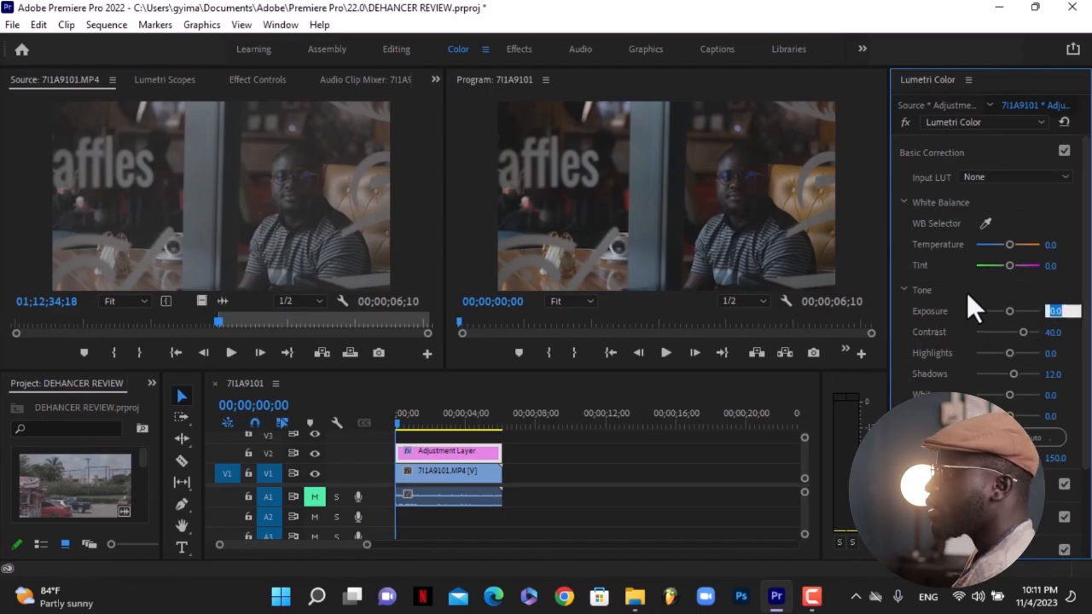
type("0")
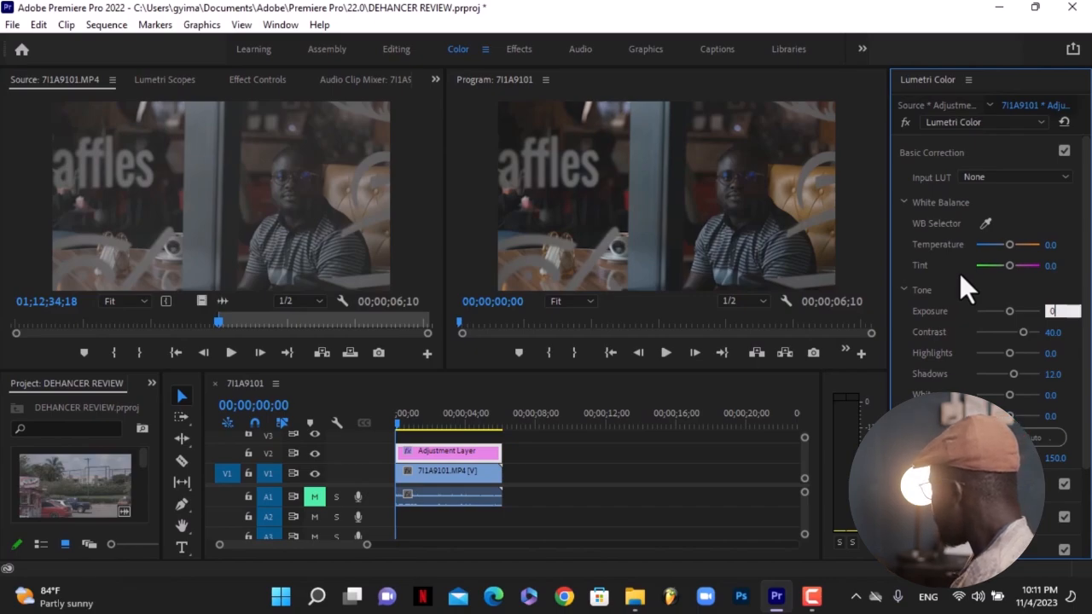
type(".4")
key("Return")
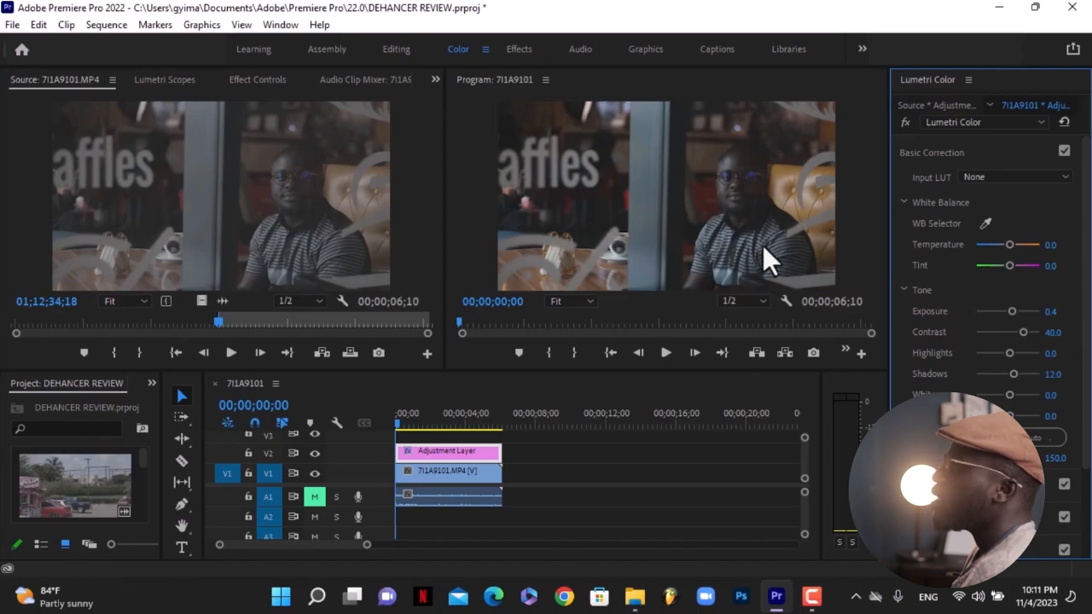
Toggle the Lumetri Color bypass on and off to compare the graded and ungraded image.
left_click(907, 121)
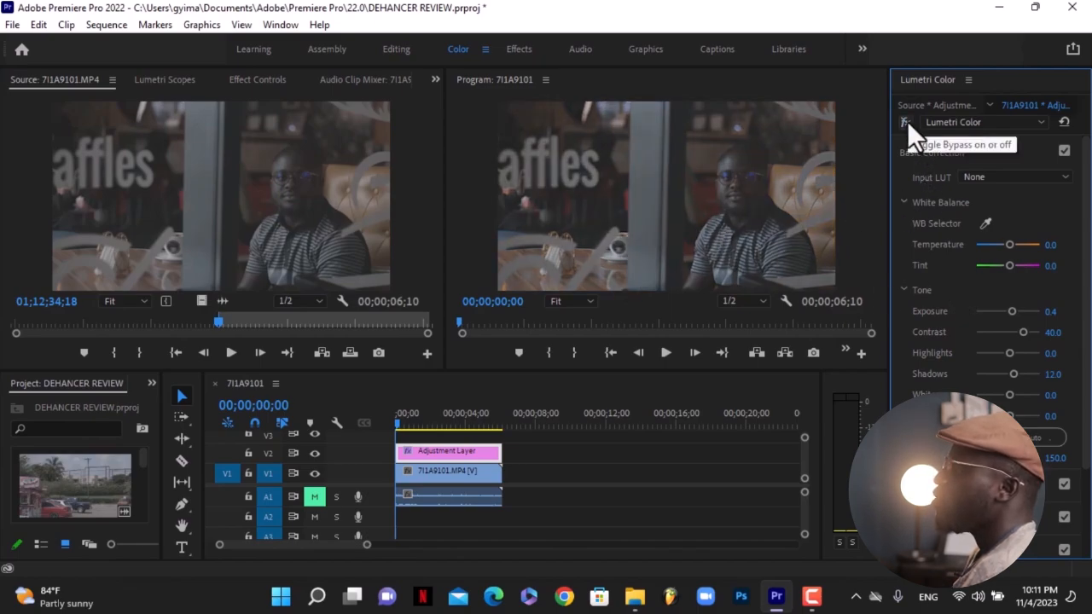
left_click(907, 121)
left_click(907, 121)
left_click(907, 121)
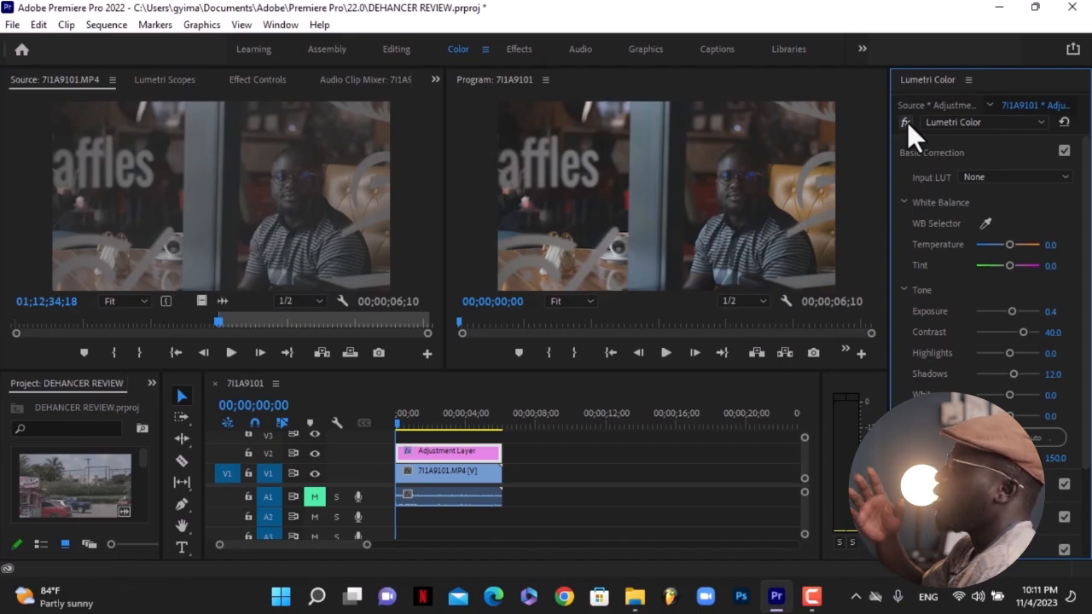
left_click(906, 121)
left_click(906, 122)
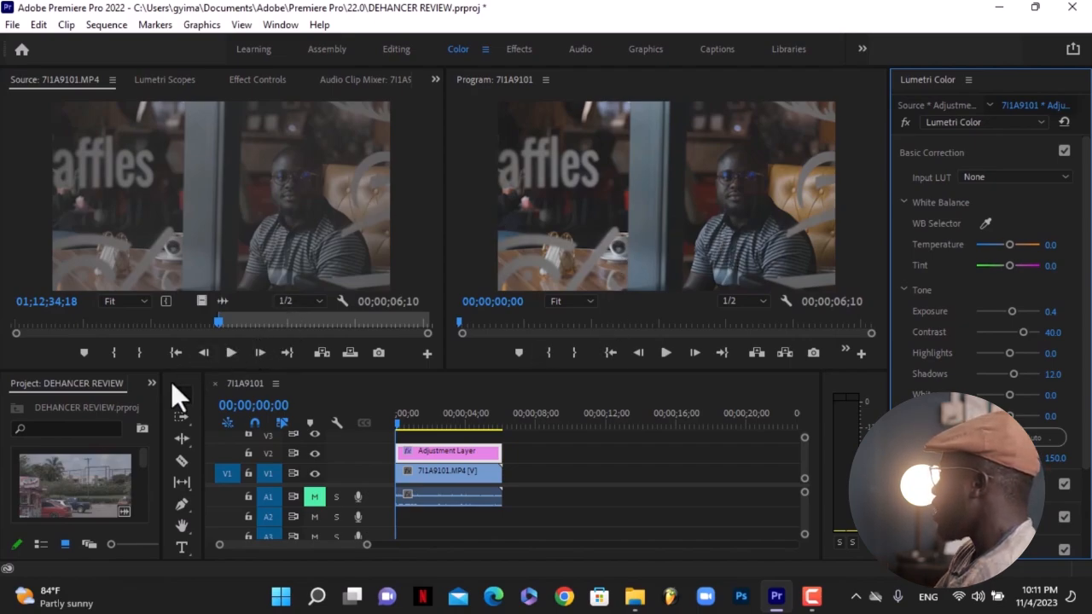
Place a second Adjustment Layer from the project on track V3 above the first and select it.
left_click_drag(140, 463, 148, 526)
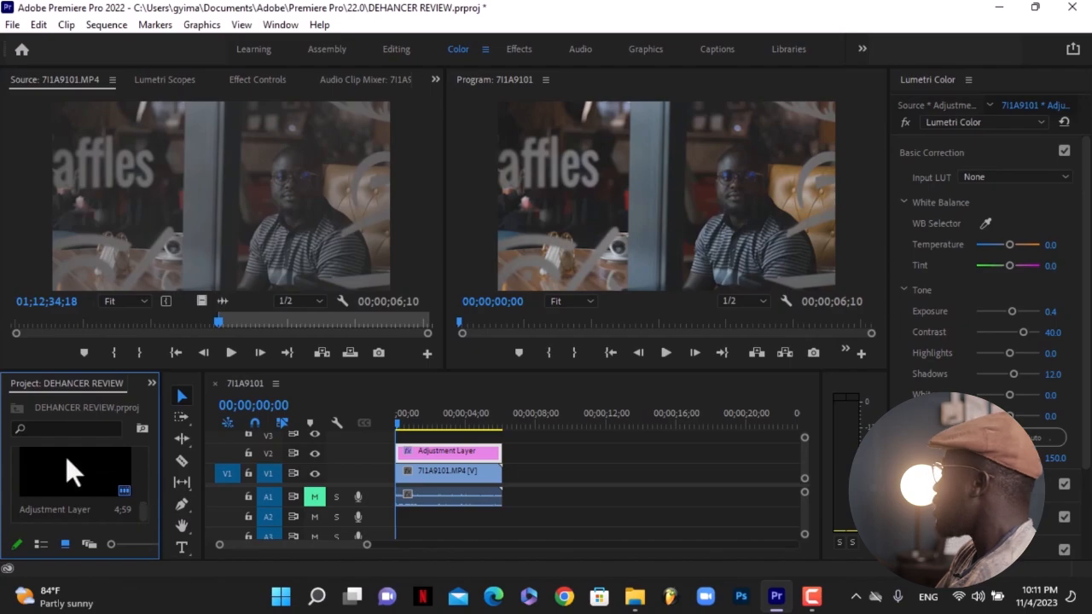
left_click_drag(53, 482, 501, 435)
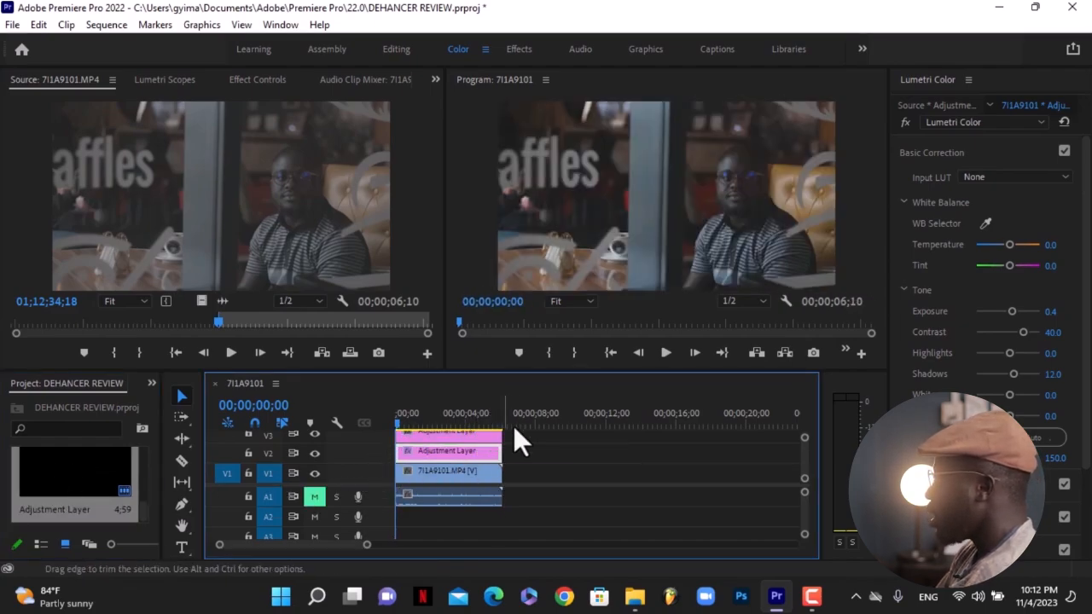
left_click_drag(515, 373, 520, 329)
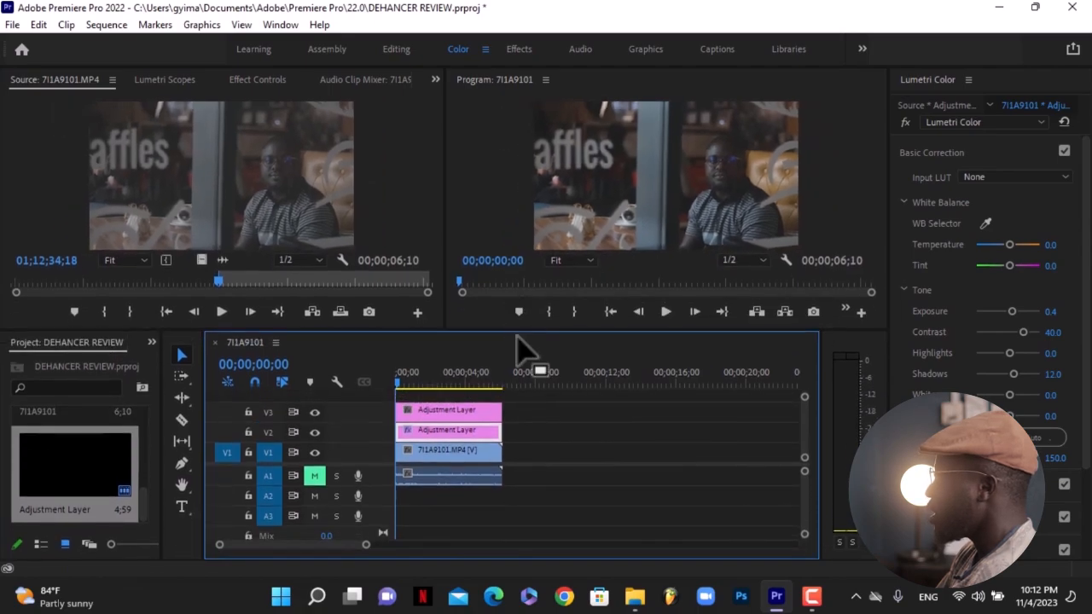
left_click(455, 412)
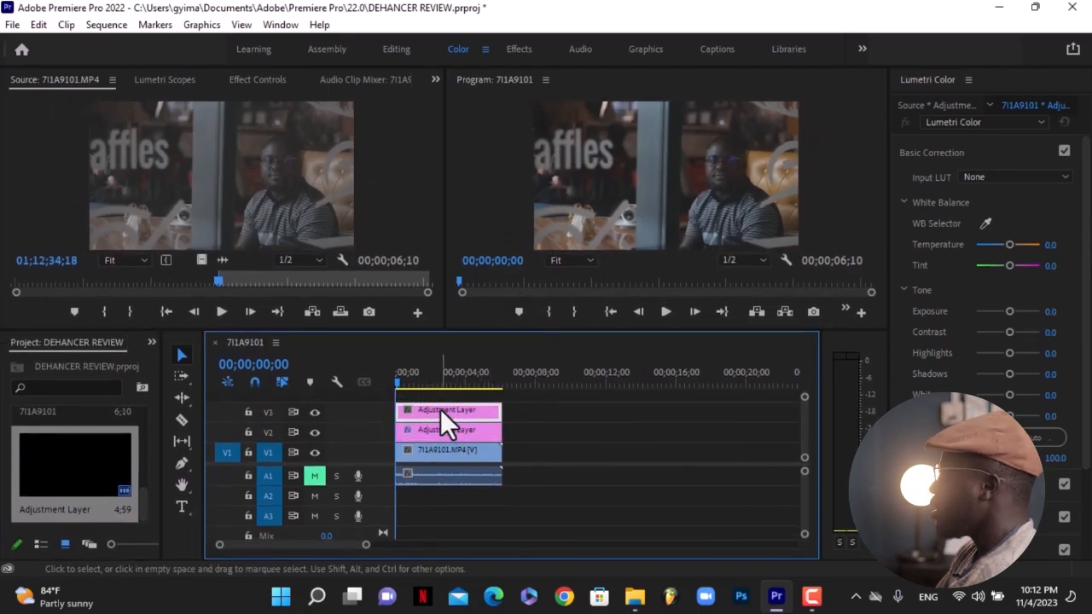
In the Effects workspace, search for dehancer and apply Dehancer Pro v1.3 to the V3 adjustment layer.
left_click(522, 48)
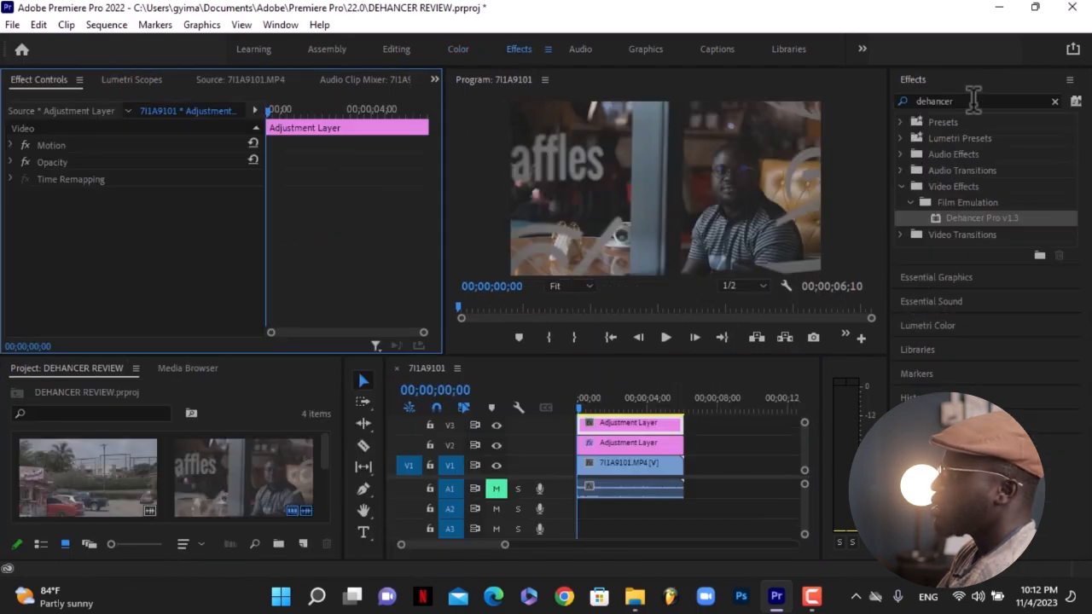
left_click(972, 99)
left_click_drag(954, 219, 635, 424)
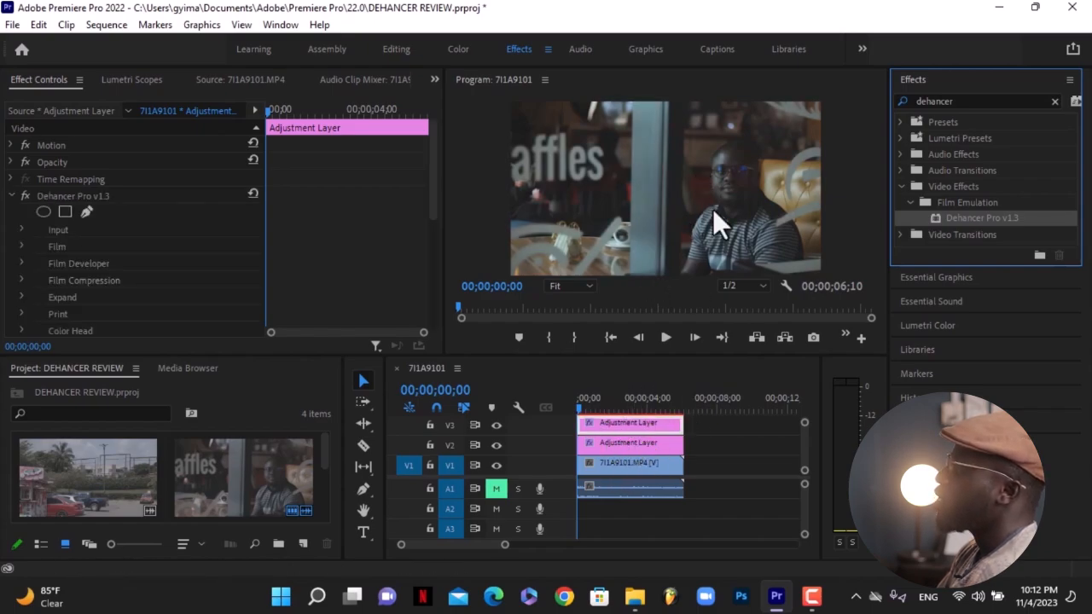
Toggle the Dehancer Pro effect off and on and look through its parameter groups.
left_click(25, 196)
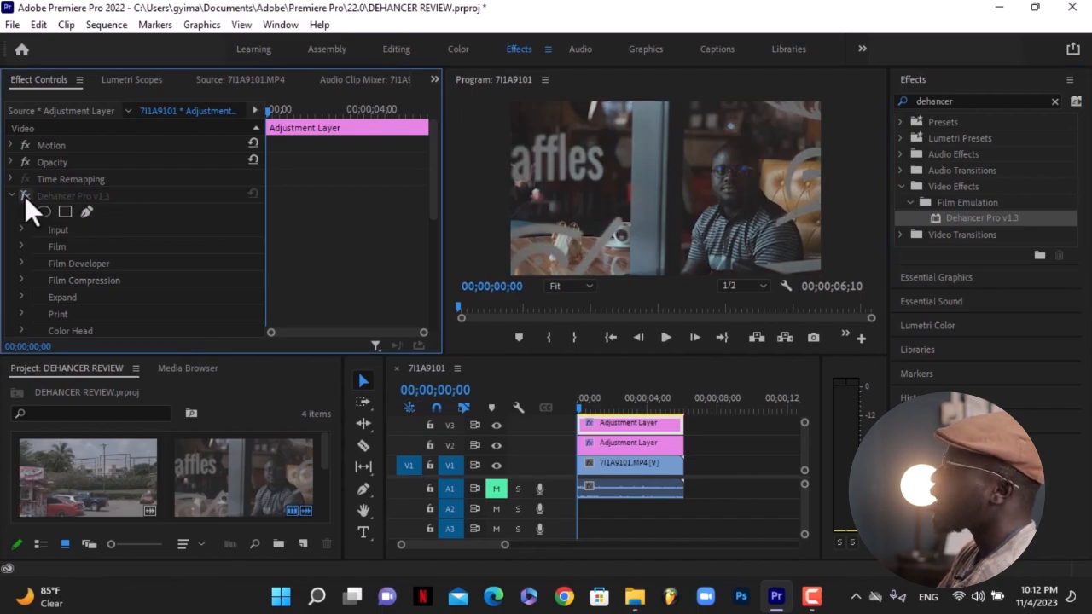
left_click(24, 196)
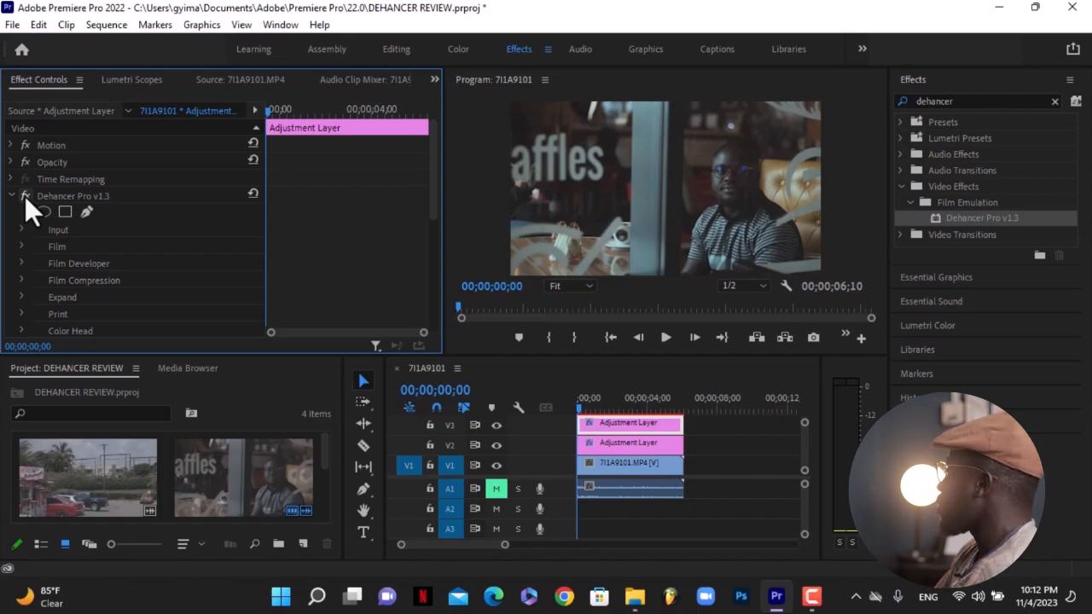
left_click_drag(432, 194, 435, 215)
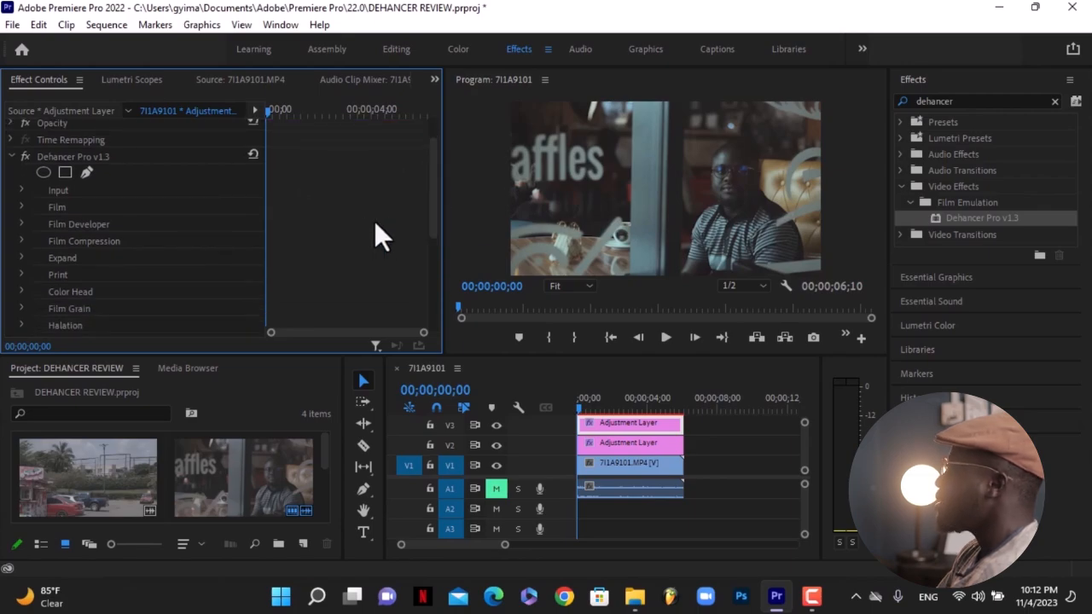
left_click(18, 189)
left_click(19, 189)
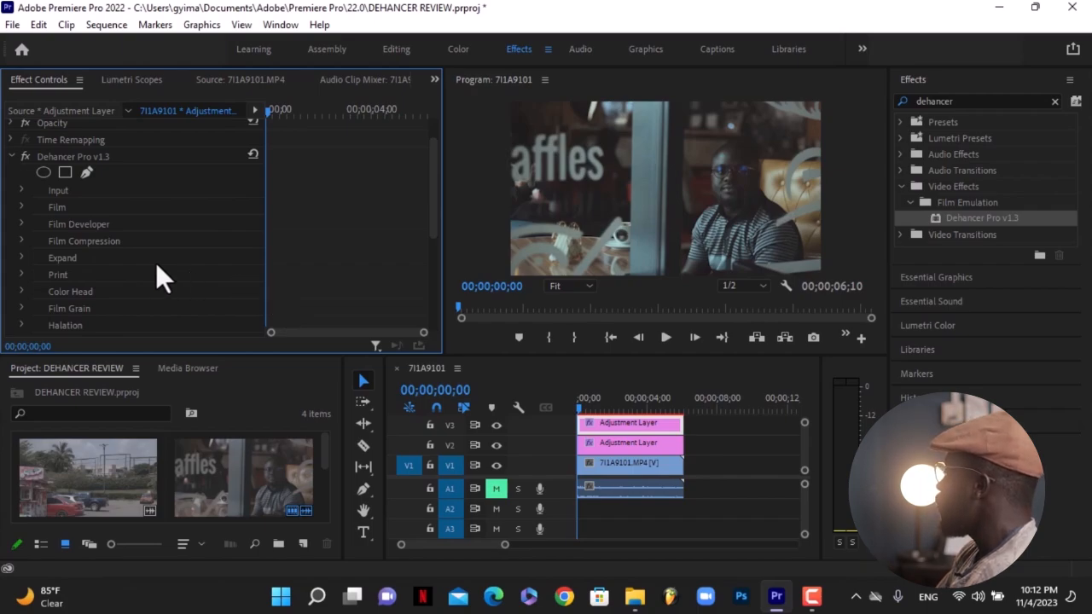
Expand Dehancer's Input group and try choosing a camera as the Source, then set Source back to Rec.709.
left_click(21, 190)
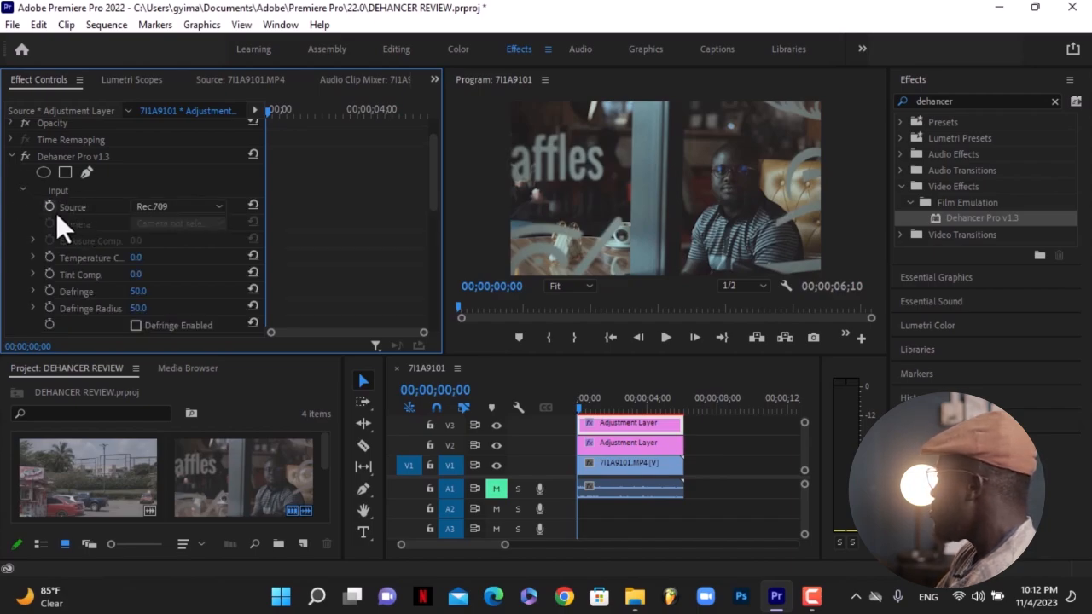
left_click(150, 205)
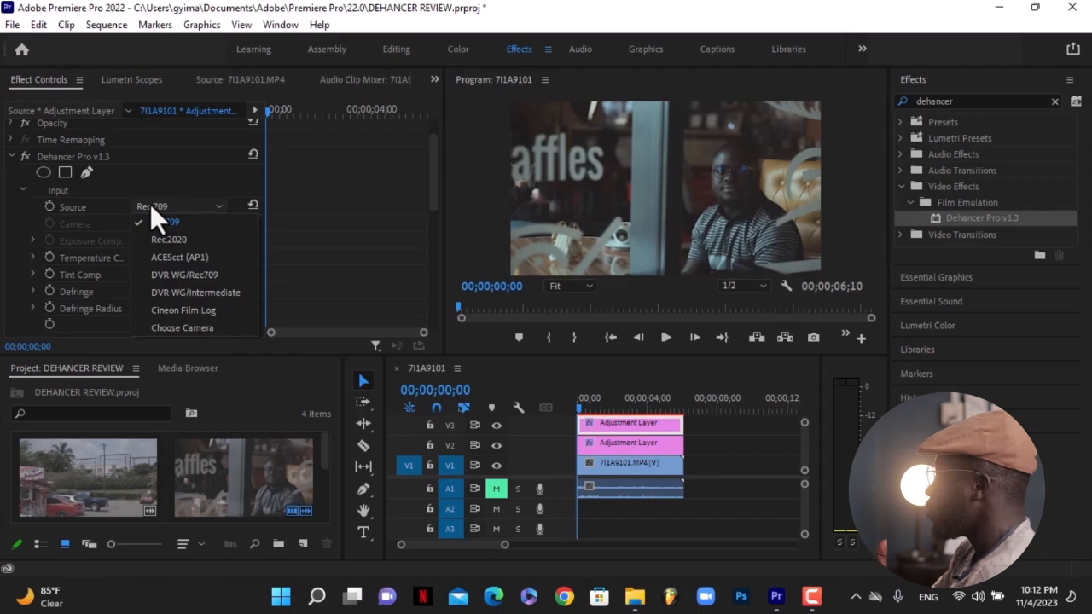
left_click(185, 327)
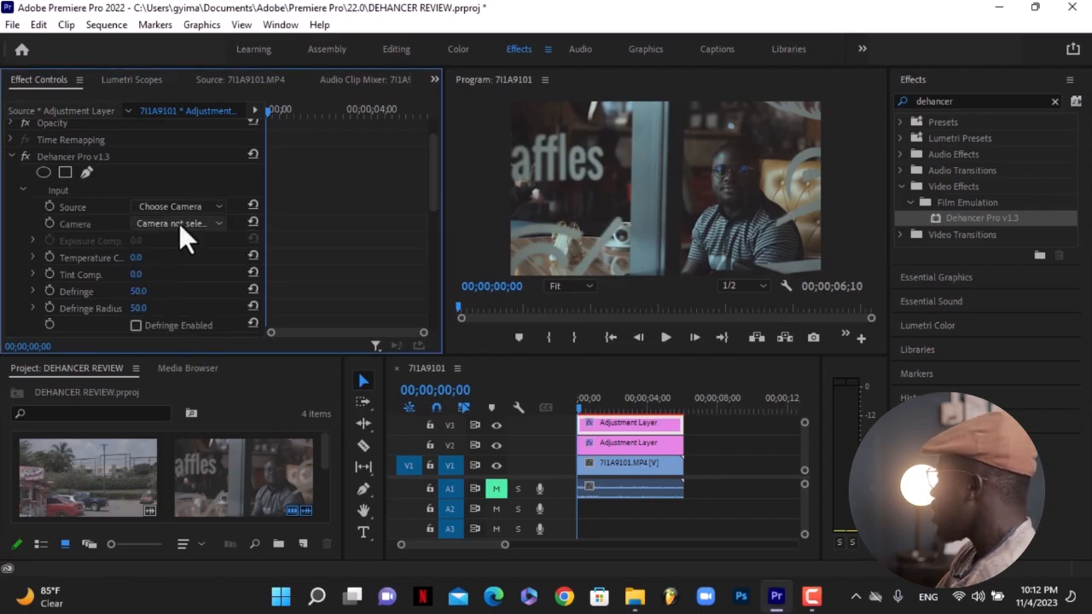
left_click(179, 224)
left_click_drag(441, 279, 435, 320)
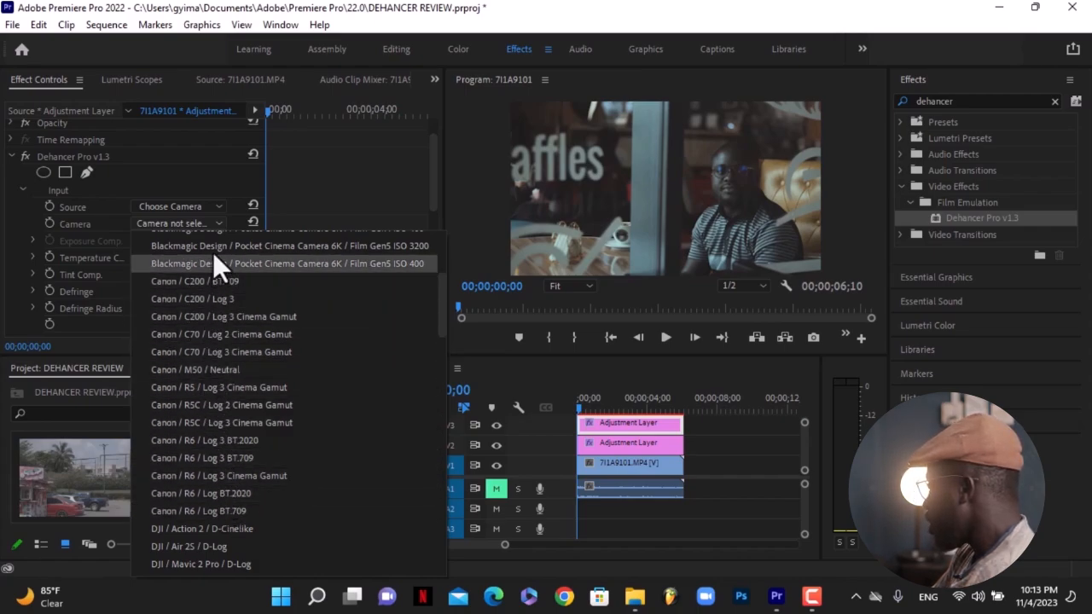
left_click(200, 203)
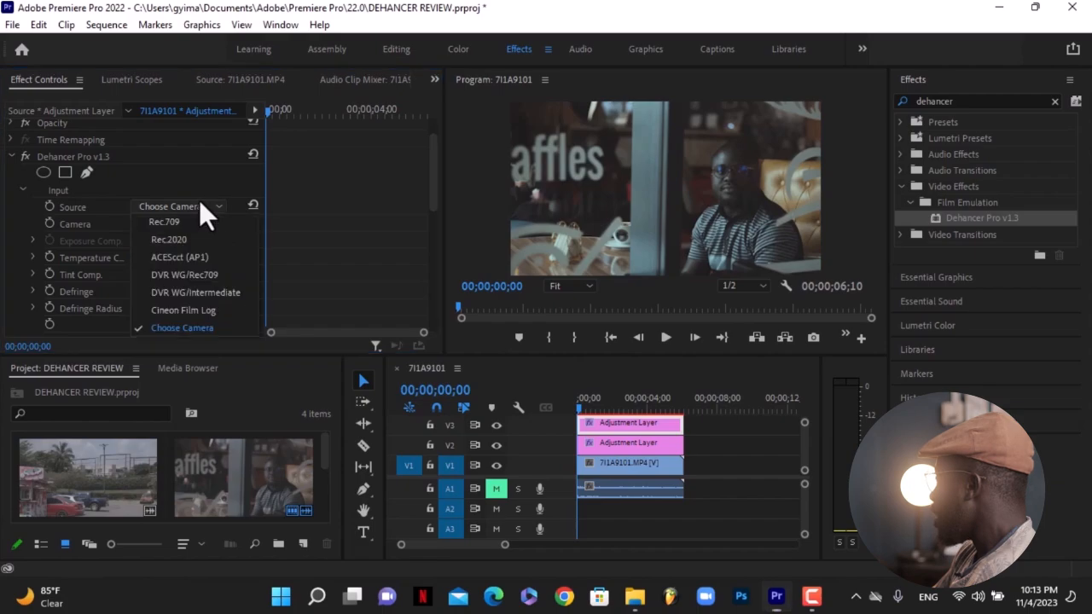
left_click(169, 222)
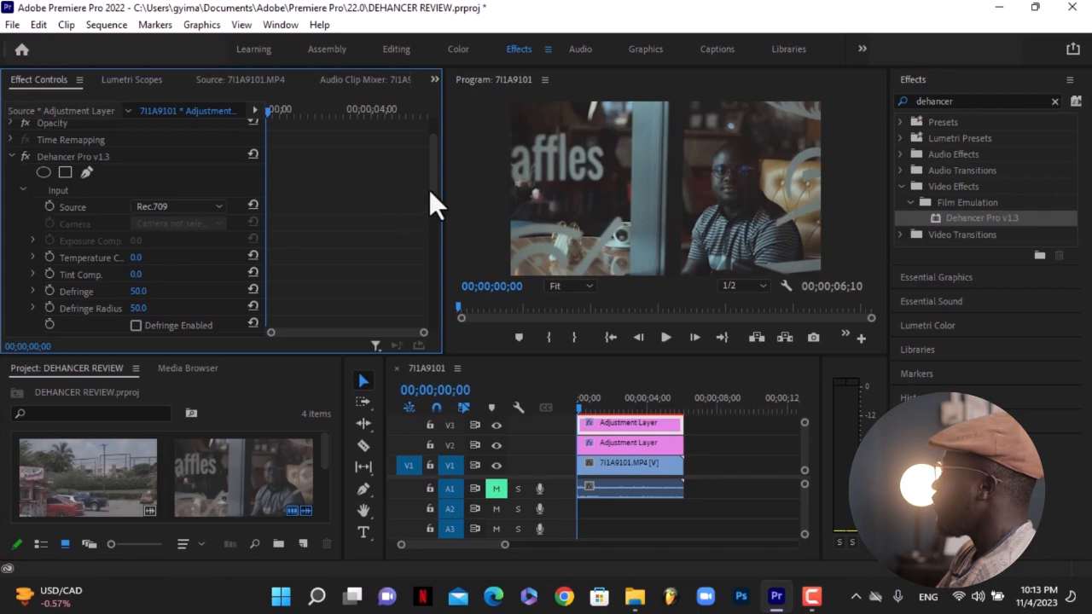
Scrub the Temperature Comp. value up and back, then reset that parameter.
mouse_move(433, 194)
left_mouse_down()
mouse_move(427, 259)
mouse_move(423, 202)
left_mouse_up()
left_click_drag(136, 239, 216, 239)
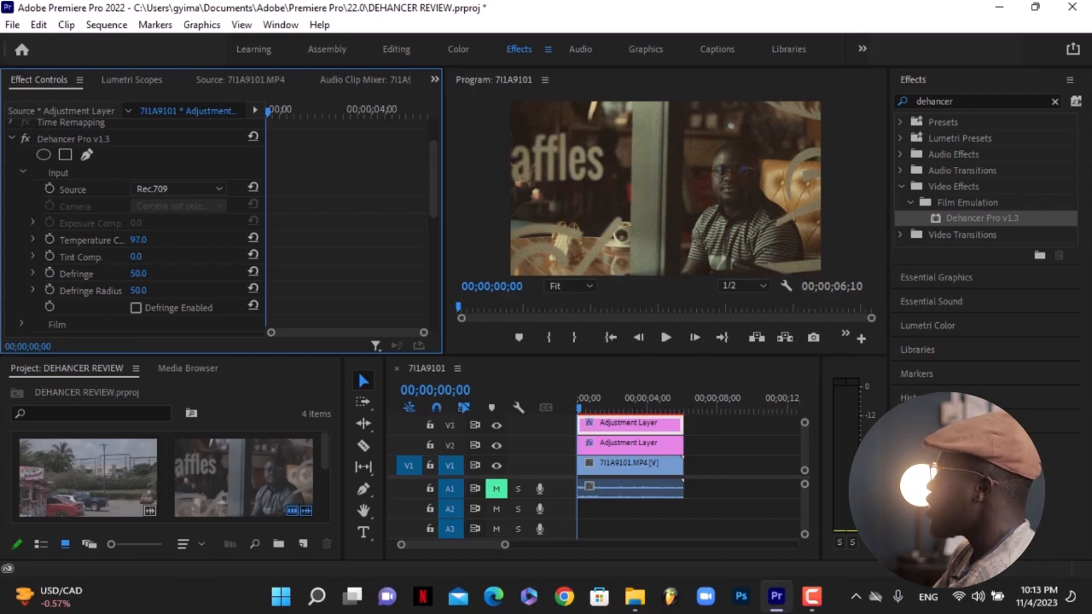
left_click_drag(138, 240, 34, 239)
left_click(251, 242)
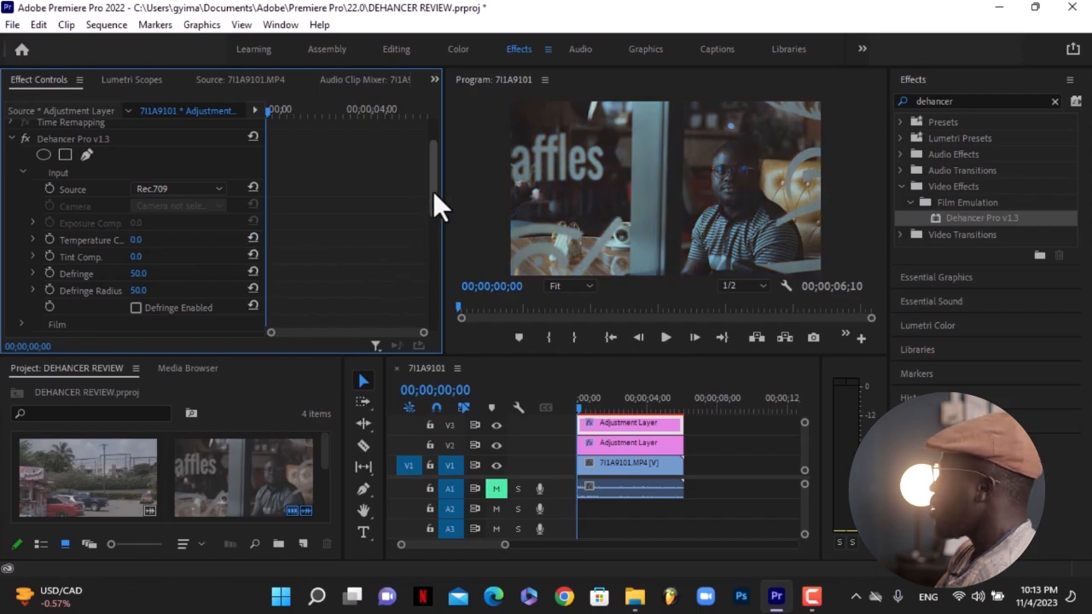
Browse the Film, Film Developer and Film Compression groups, then toggle the Dehancer effect off and on to compare.
left_click_drag(430, 194, 430, 231)
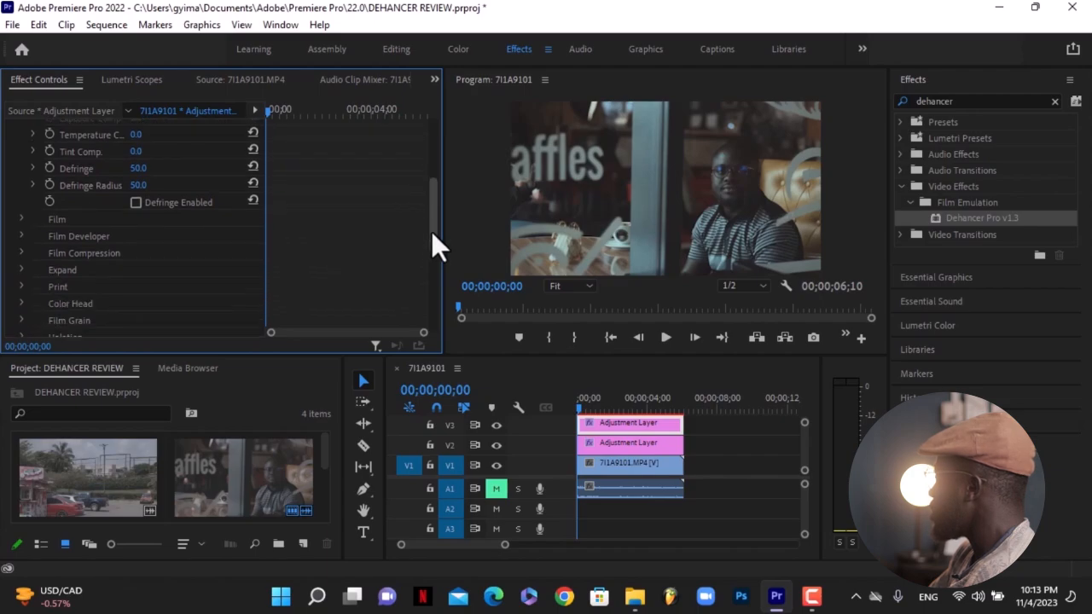
left_click(22, 213)
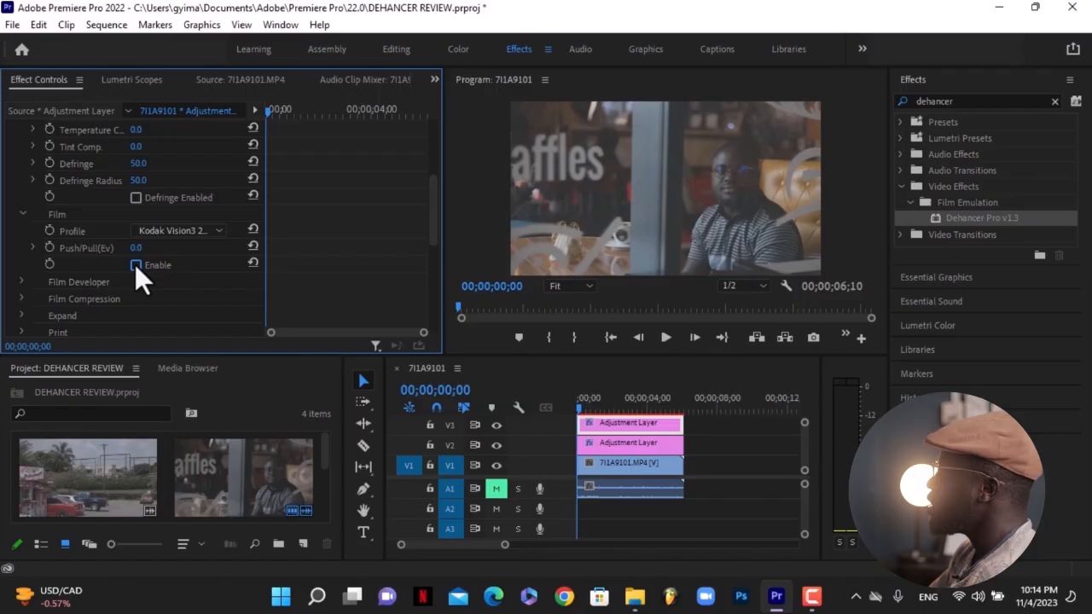
left_click(22, 214)
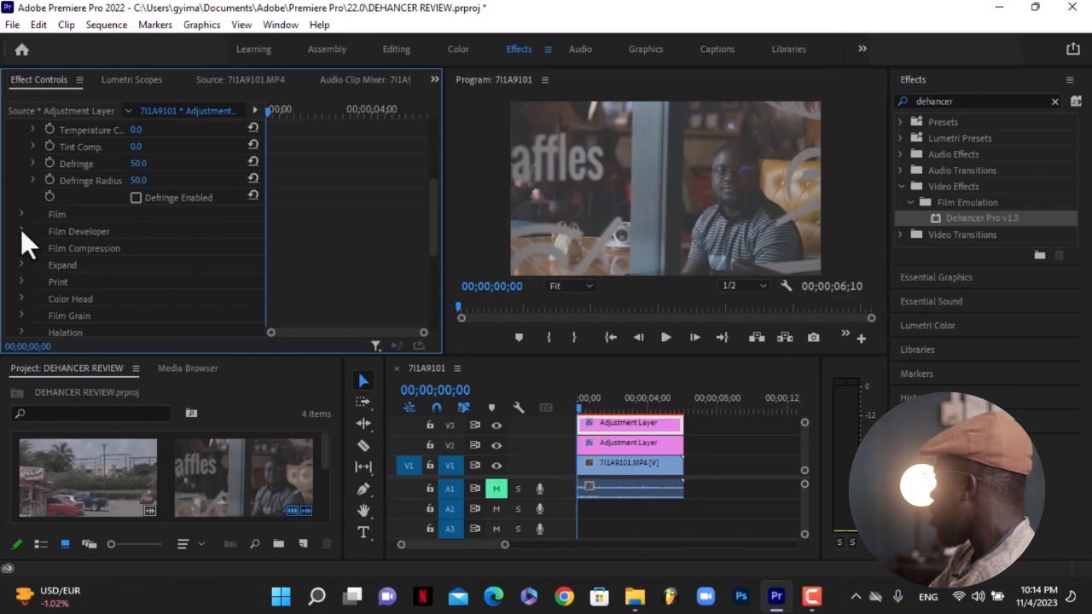
left_click(22, 231)
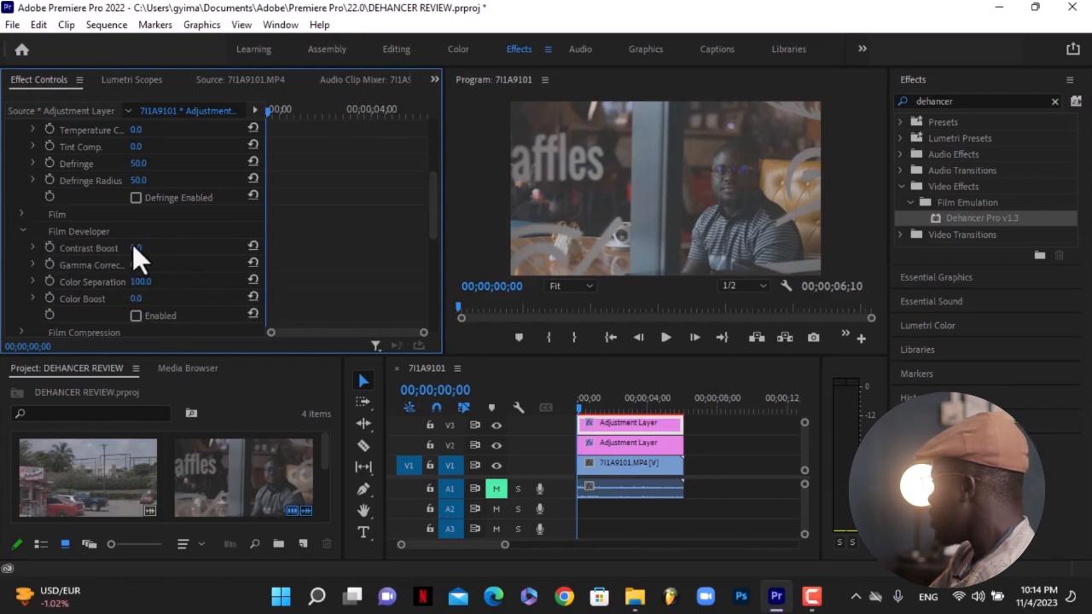
left_click(22, 232)
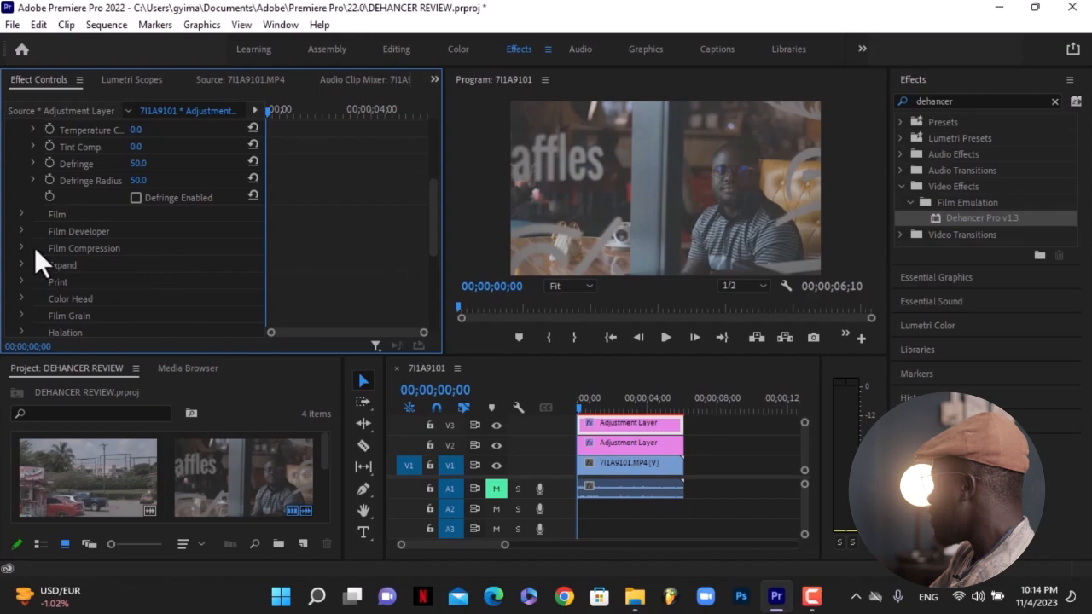
left_click(22, 248)
left_click_drag(432, 225, 432, 246)
left_click(23, 184)
left_click(20, 201)
left_click(139, 268)
left_click_drag(432, 243, 437, 169)
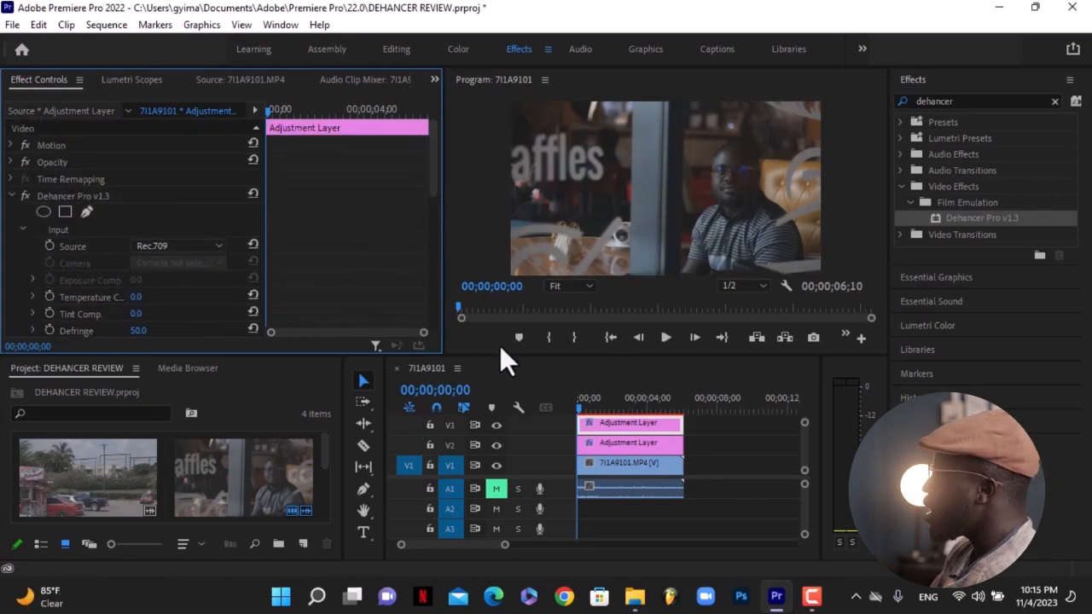
left_click(25, 196)
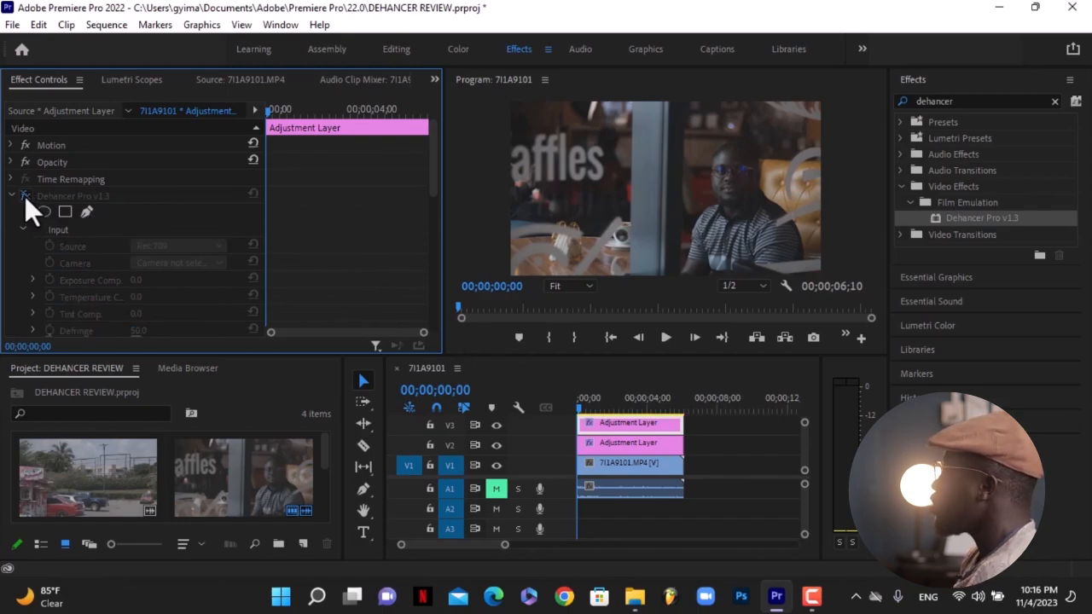
left_click(24, 197)
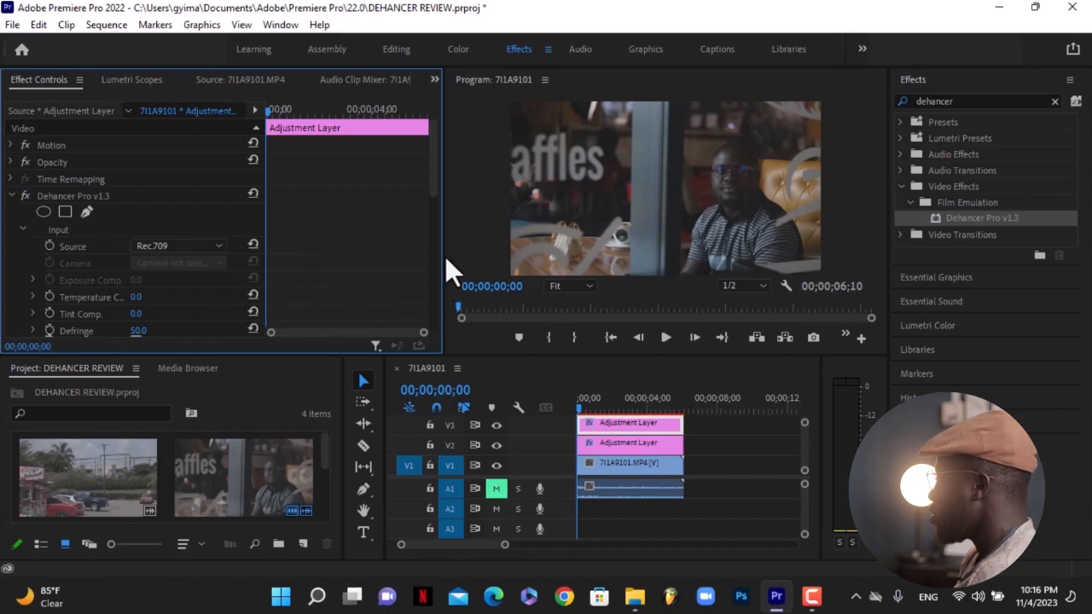
Set Dehancer's Temperature Comp. in the Input group to 5.0.
left_click_drag(430, 187, 419, 216)
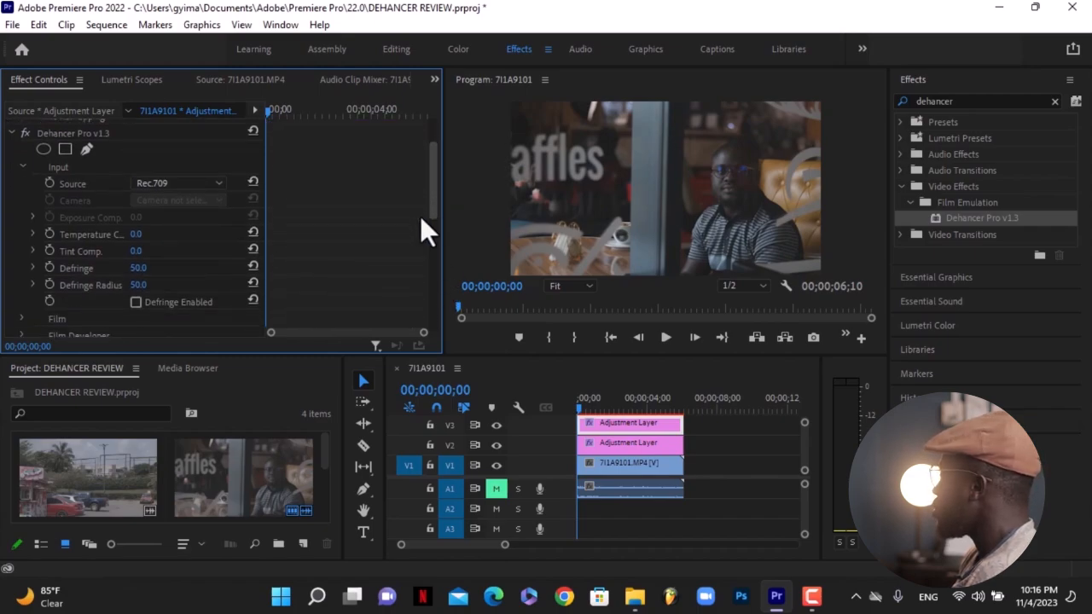
left_click(135, 232)
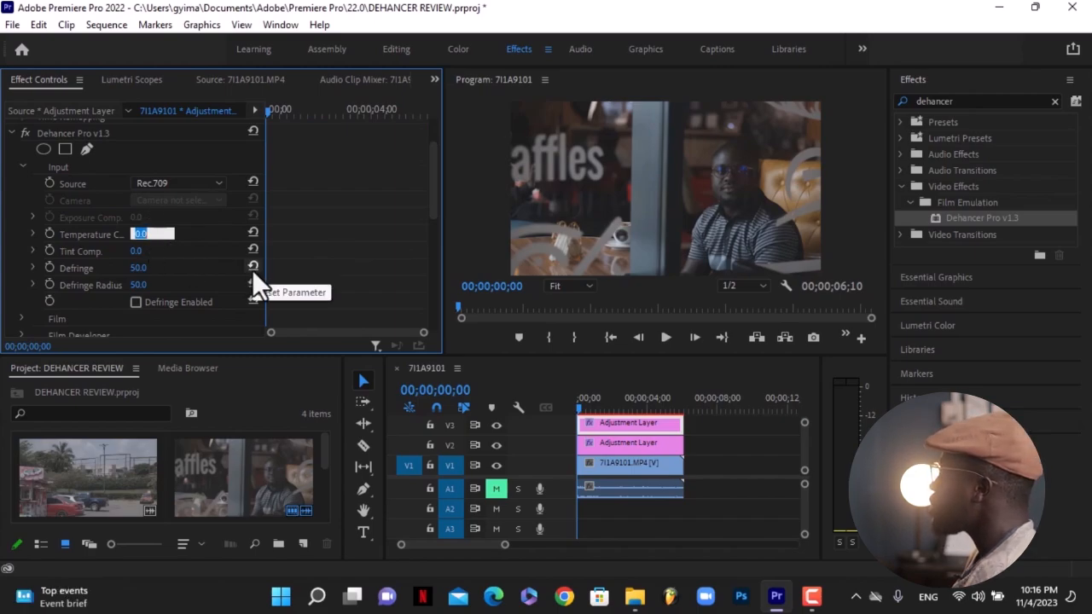
key("Up")
key("Up")
key("Up")
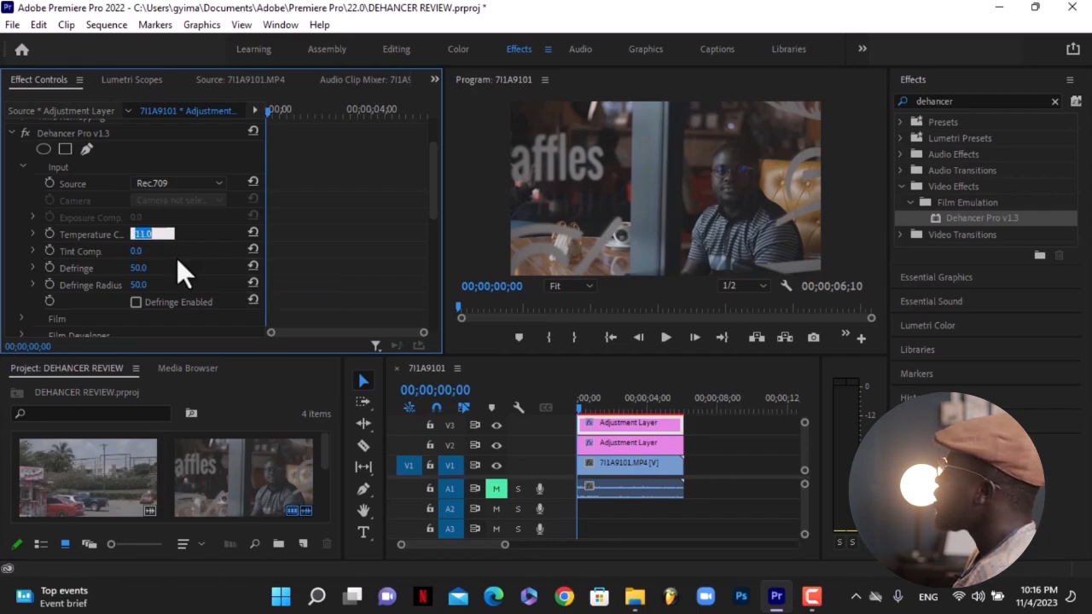
key("Return")
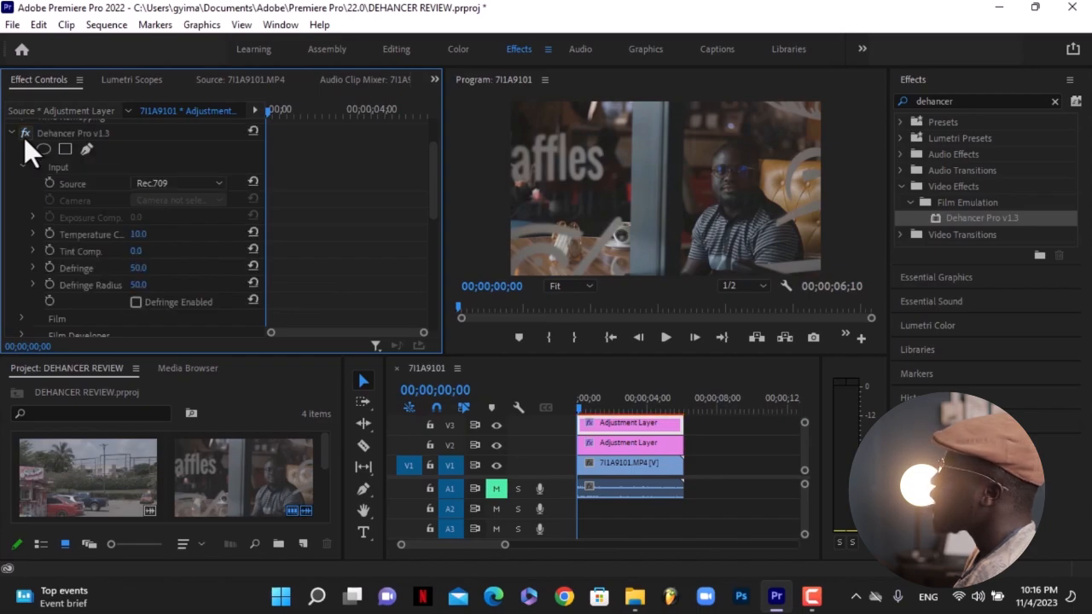
left_click(138, 234)
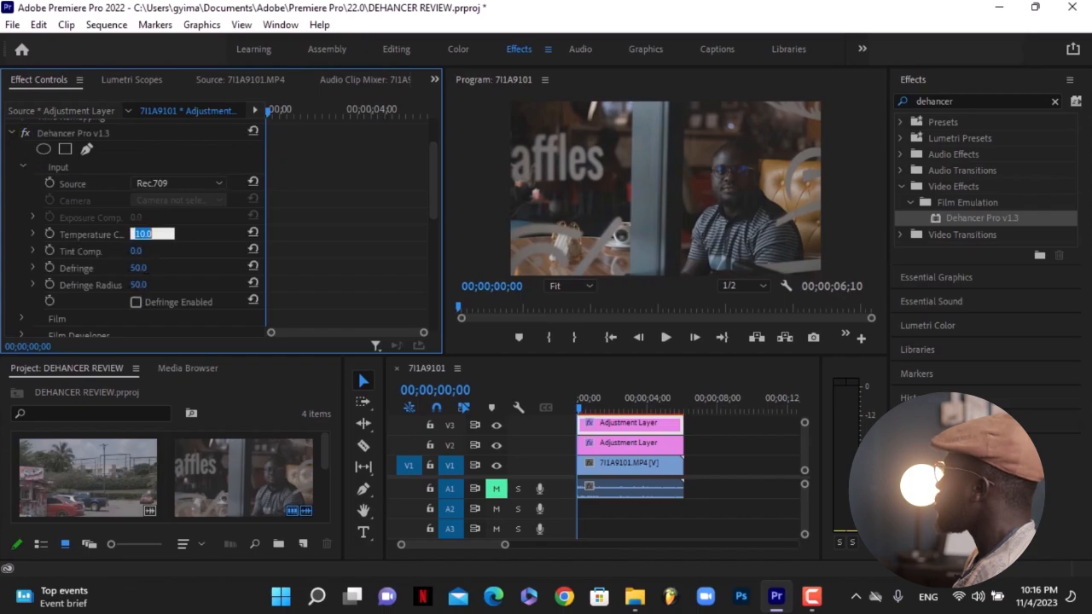
type("8")
key("Return")
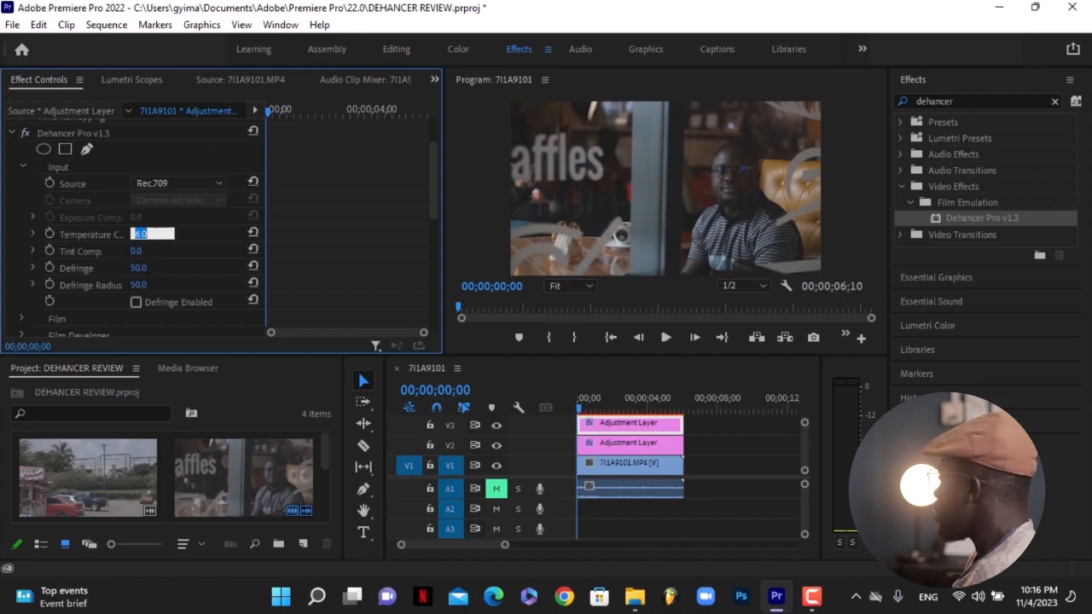
key("Return")
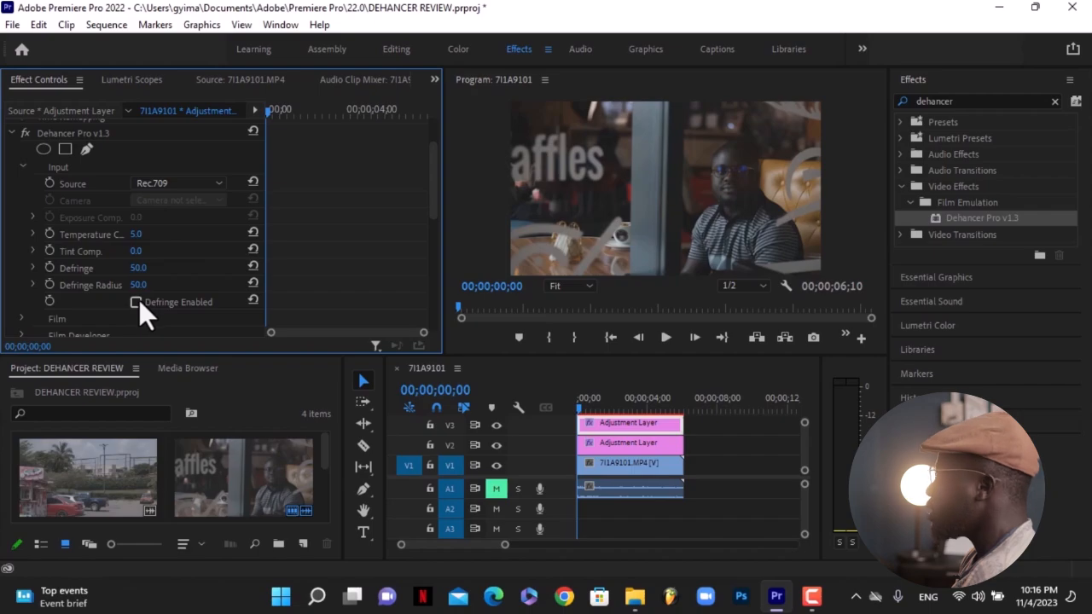
Zoom the Program Monitor to 50% and pan around to inspect image detail, then return it to Fit.
left_click(579, 287)
left_click(562, 355)
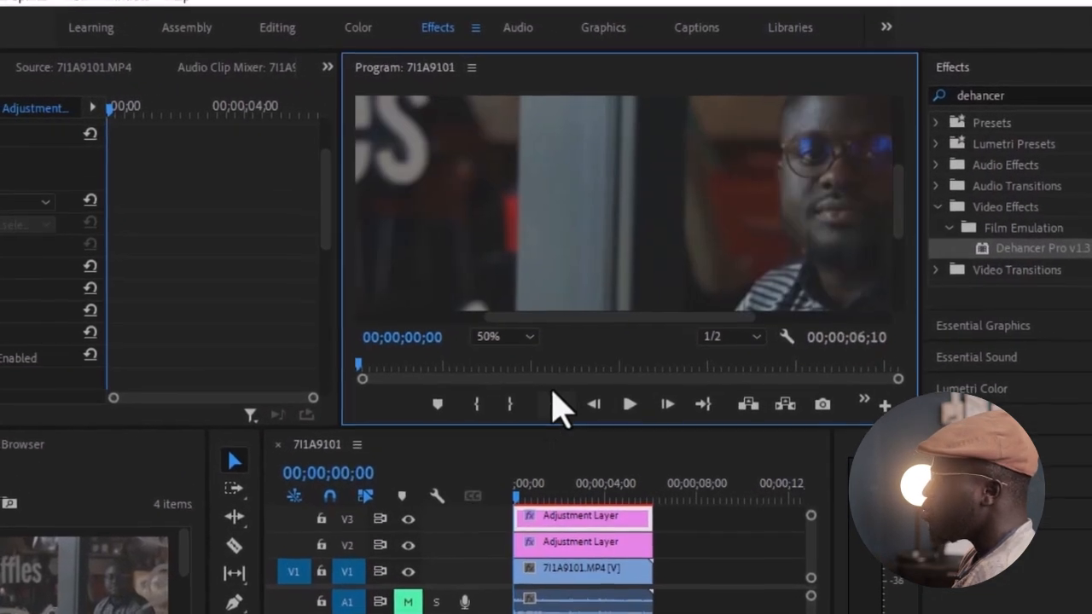
left_click_drag(785, 209, 666, 362)
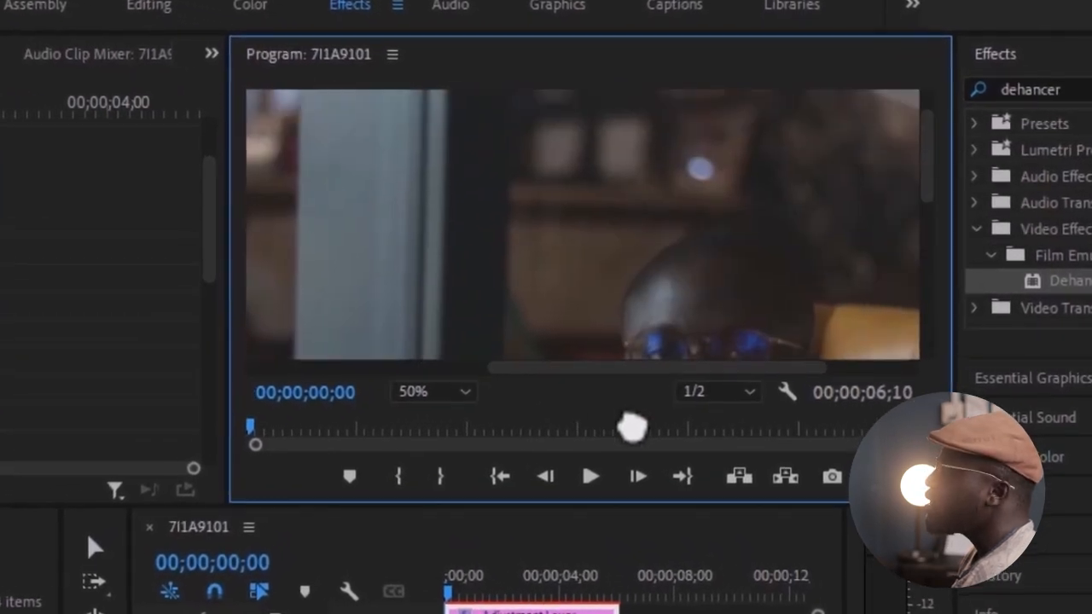
left_click_drag(634, 423, 540, 357)
left_click_drag(496, 224, 799, 314)
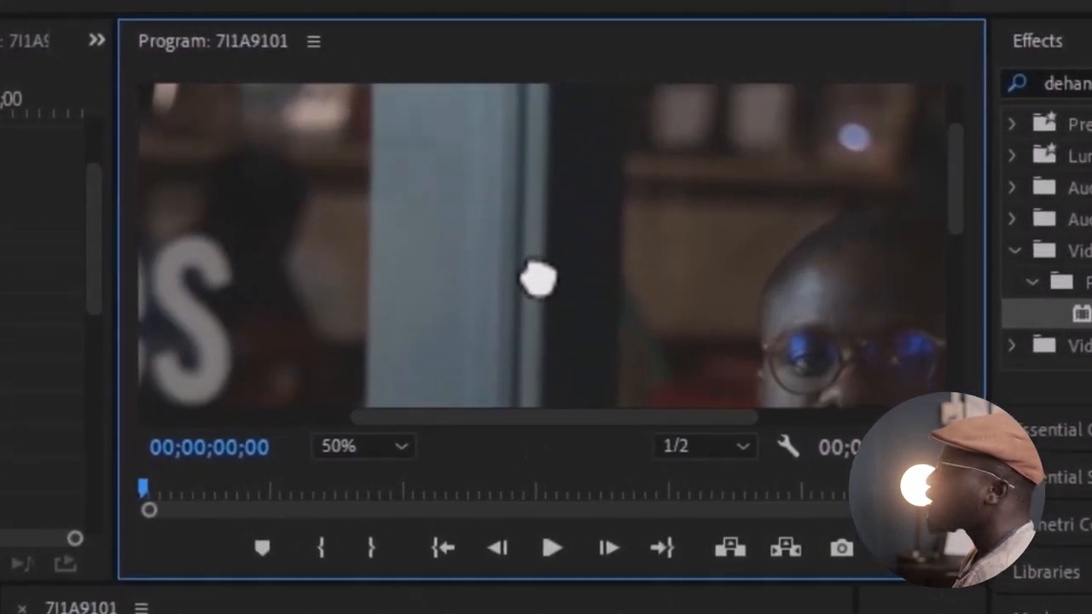
left_click_drag(537, 279, 406, 271)
left_click_drag(667, 305, 590, 281)
left_click(391, 446)
left_click(343, 481)
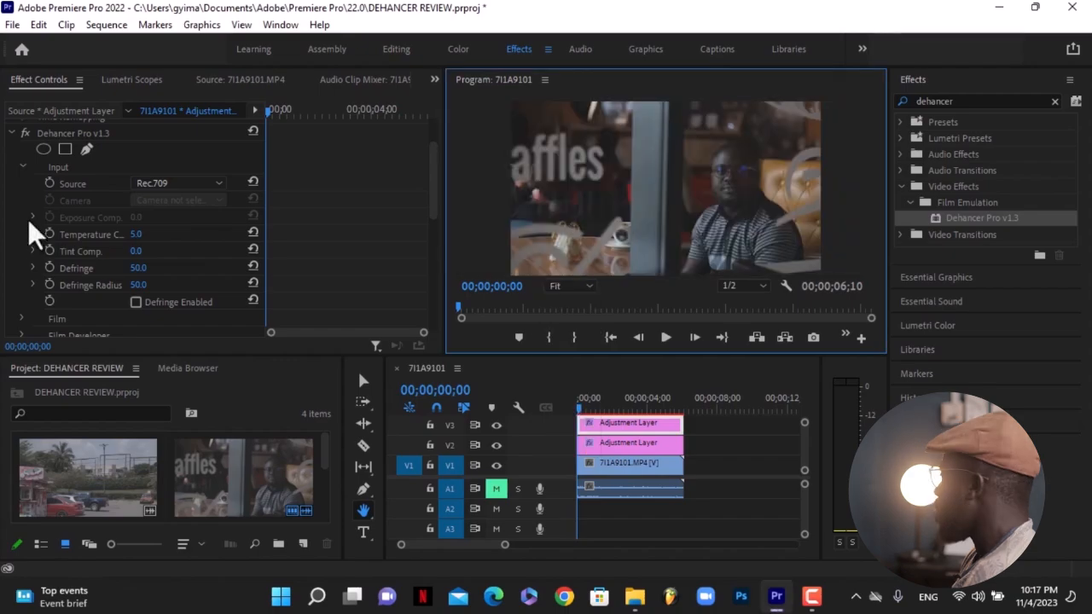
Collapse Input, expand the Film group, and enable film emulation with the Kodak Vision3 250D profile.
left_click(23, 168)
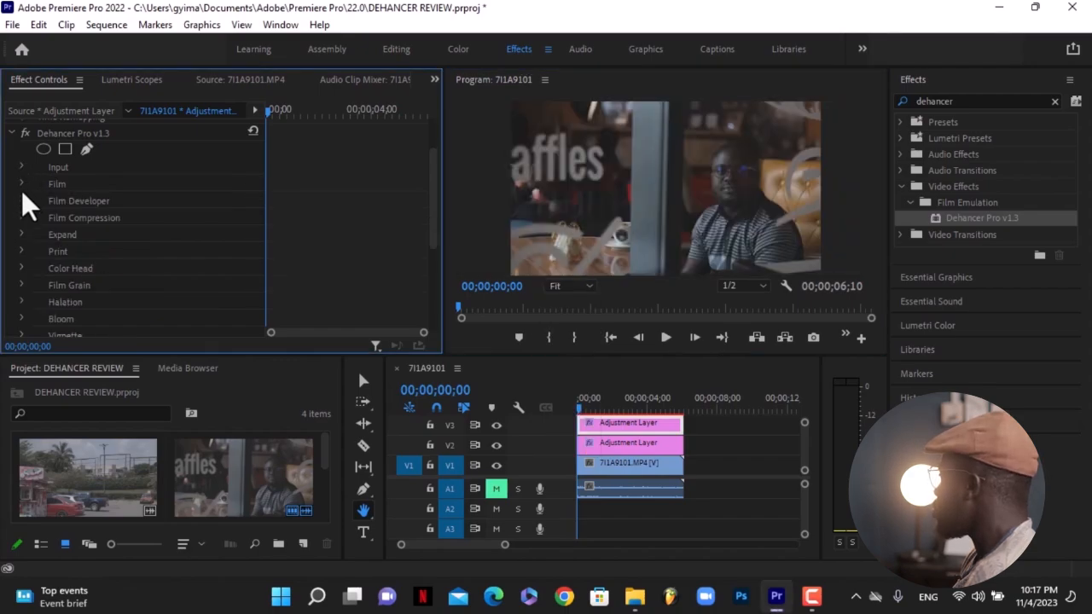
left_click(22, 186)
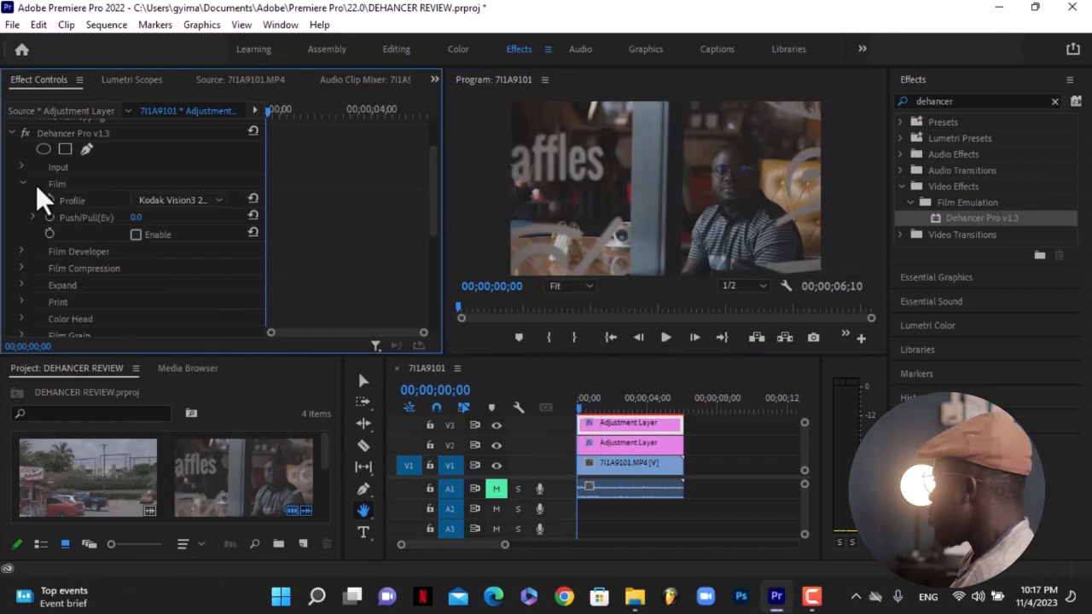
left_click(184, 201)
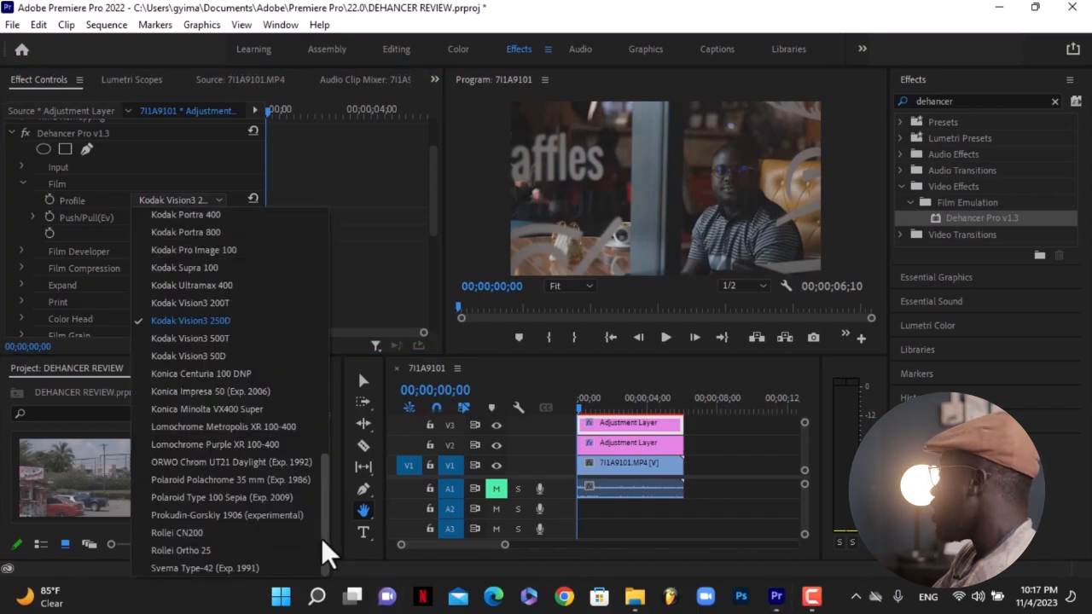
left_click_drag(328, 554, 322, 286)
left_click(189, 203)
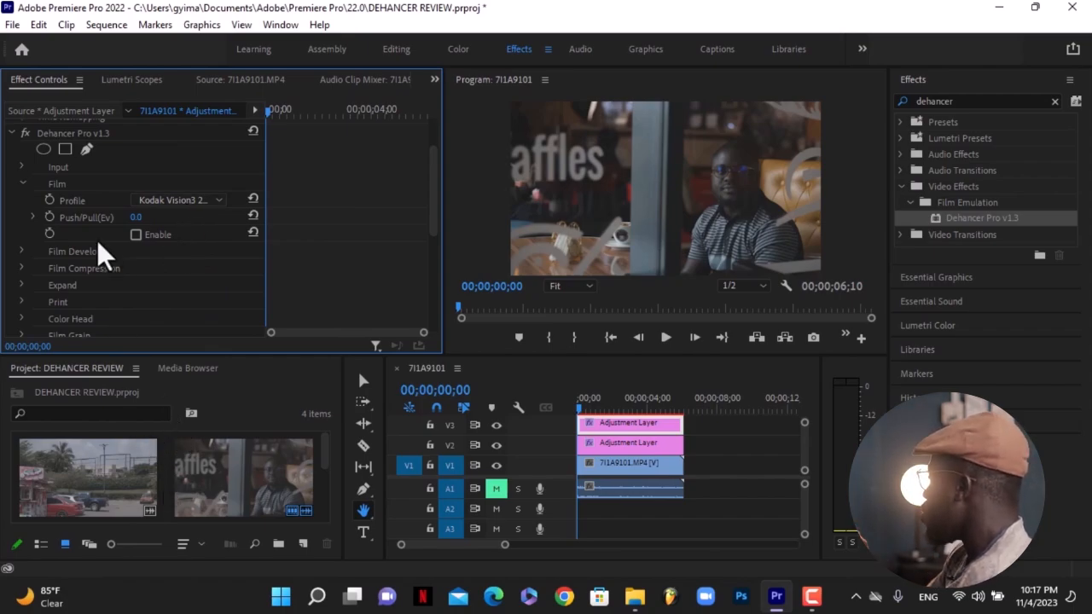
left_click(134, 235)
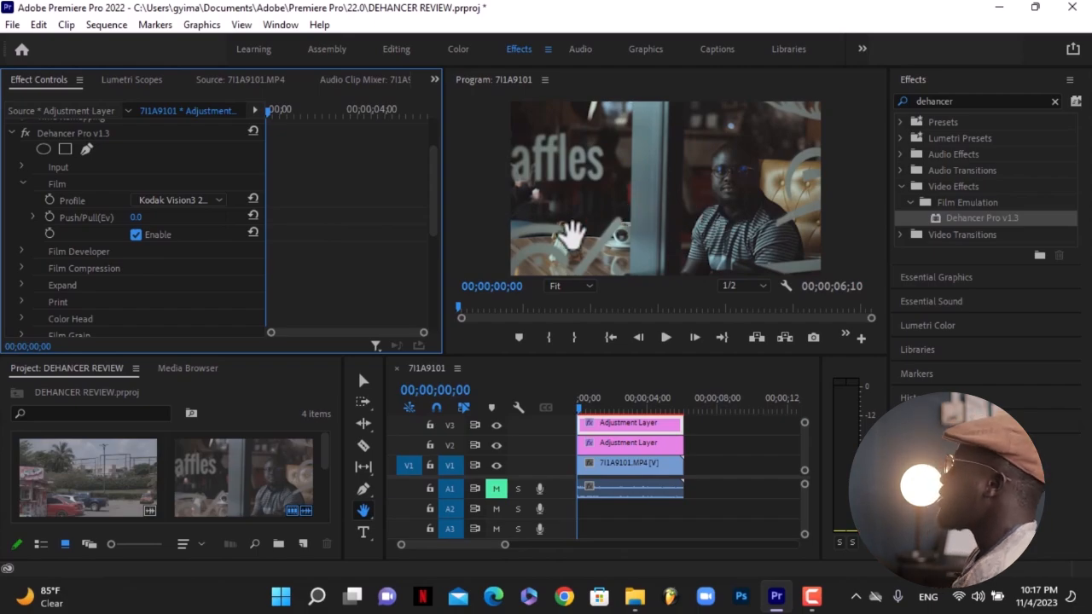
Preview the Kodak Vision3 200T and Agfa Agfacolor 100 film profiles, toggling film emulation off and on to compare.
left_click(207, 203)
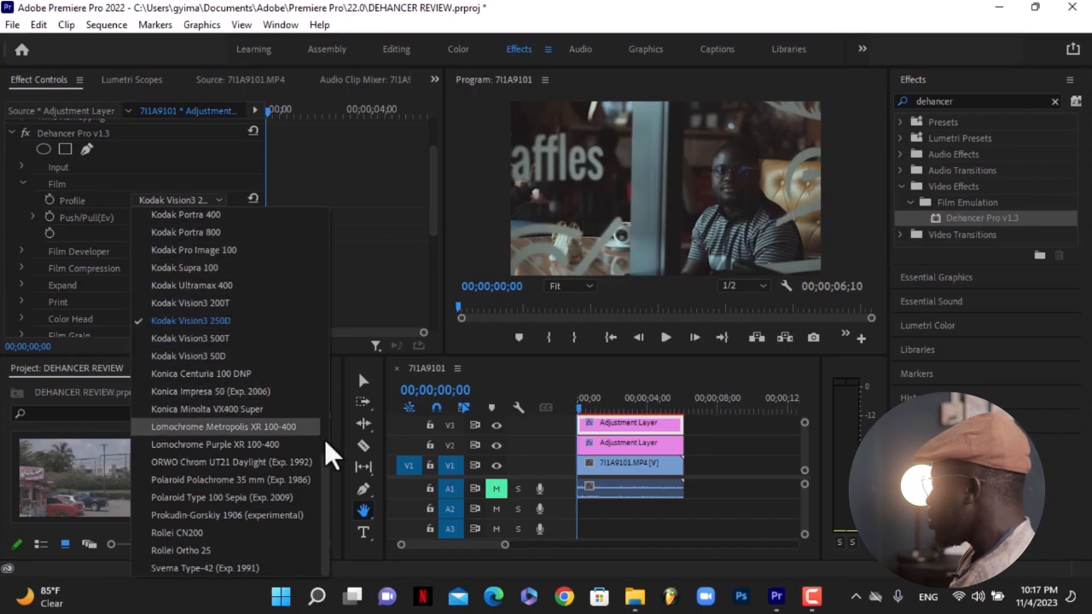
left_click_drag(329, 458, 328, 433)
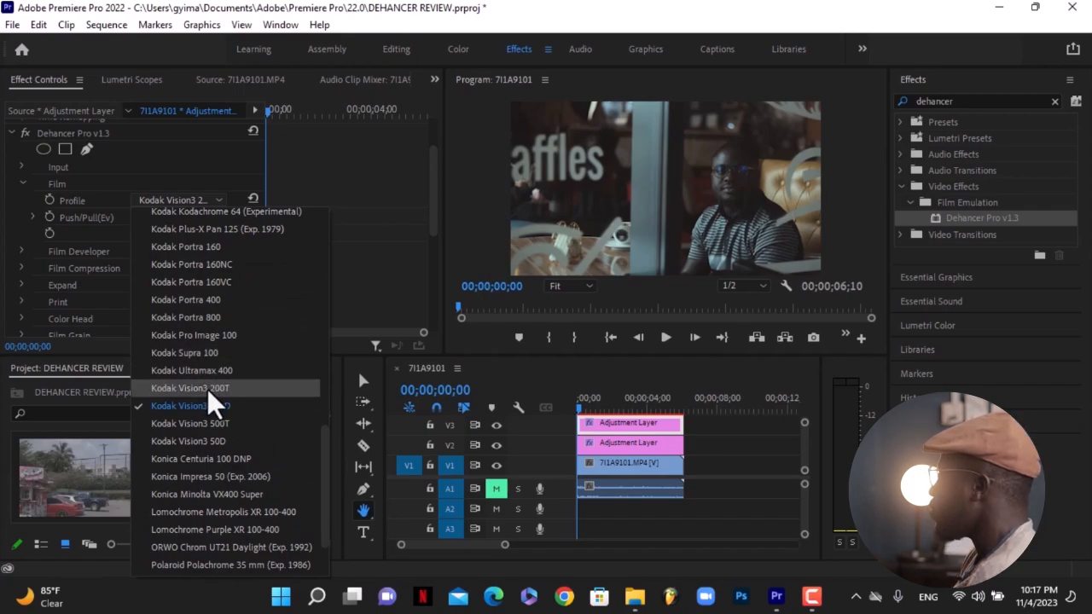
left_click(208, 391)
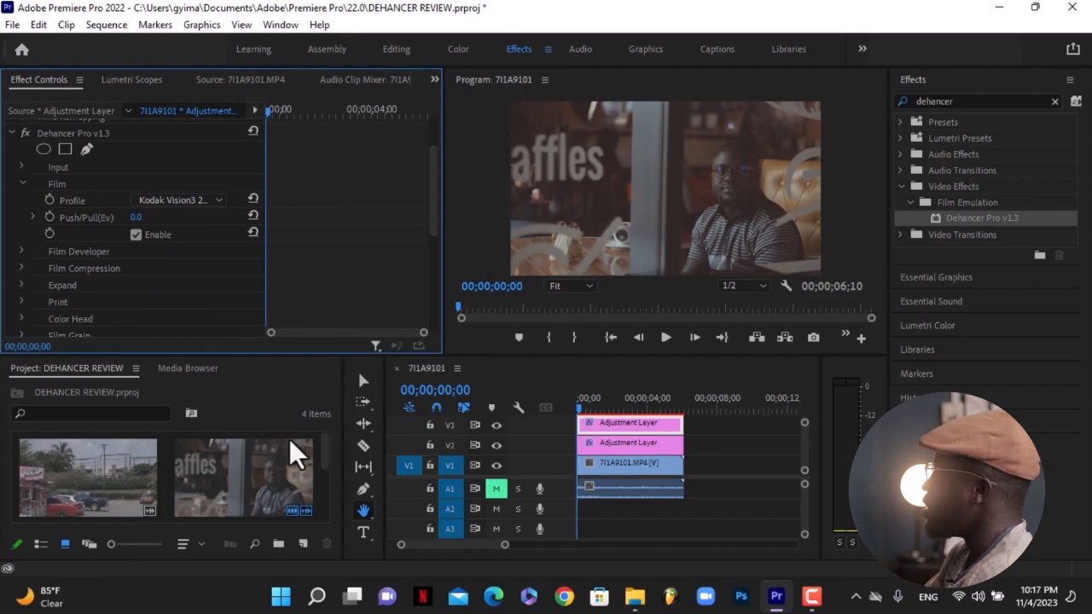
left_click(180, 201)
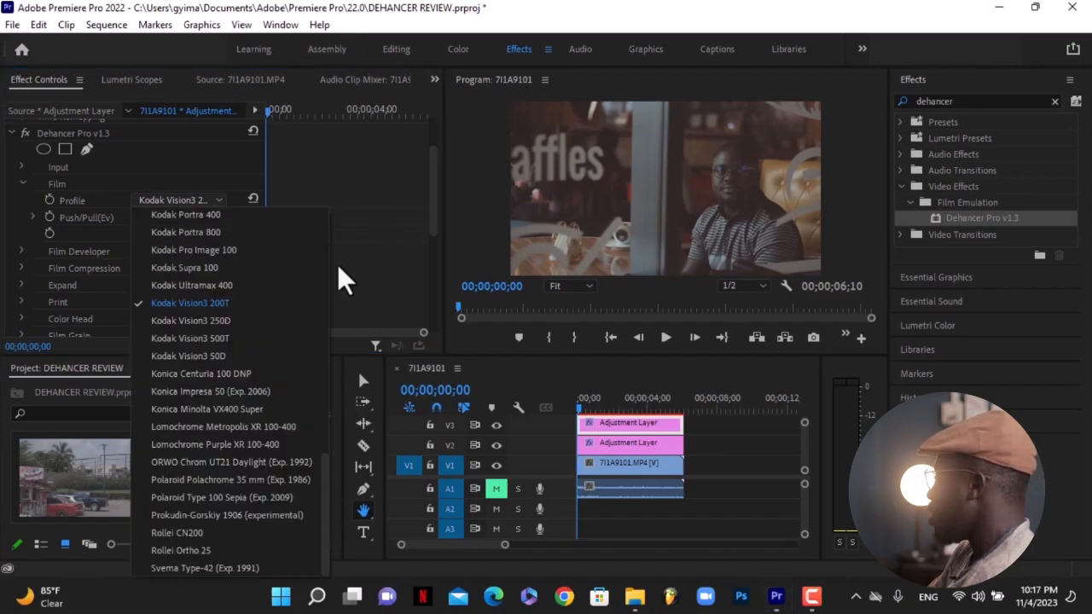
left_click_drag(335, 487, 358, 231)
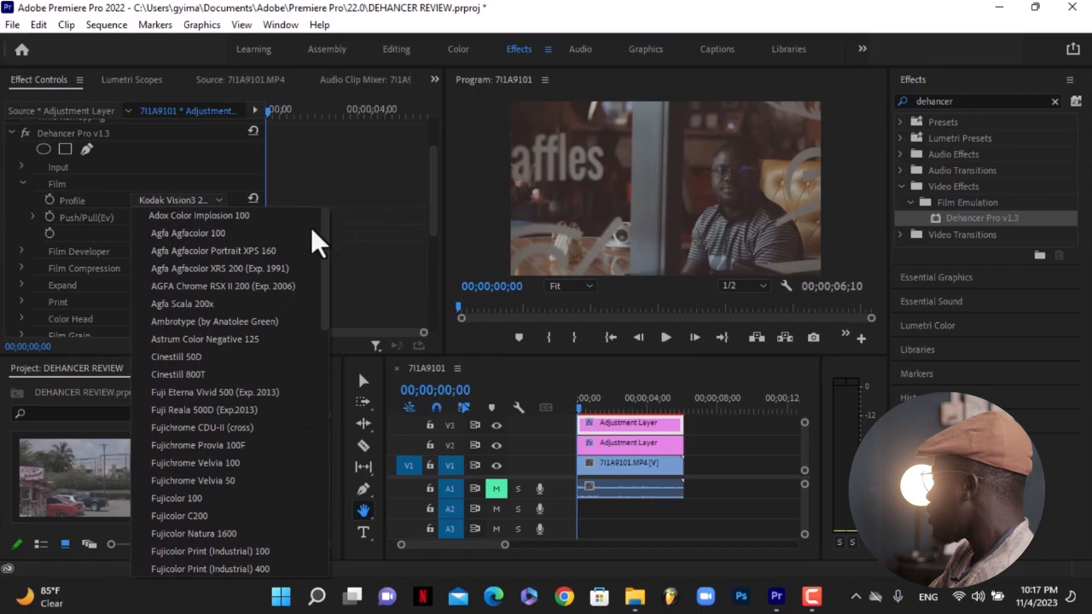
left_click(195, 236)
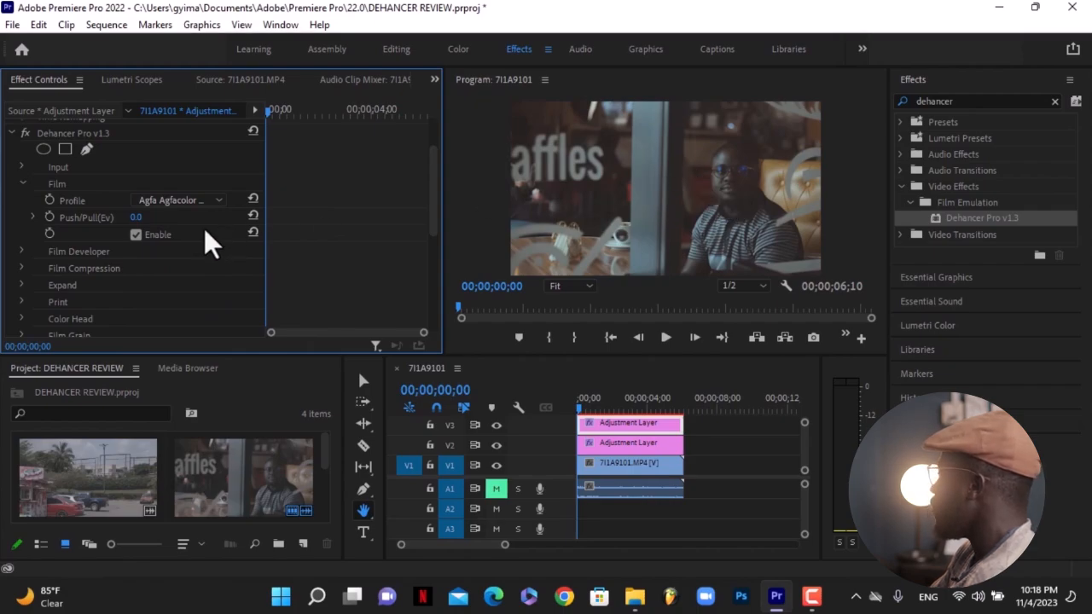
left_click(137, 235)
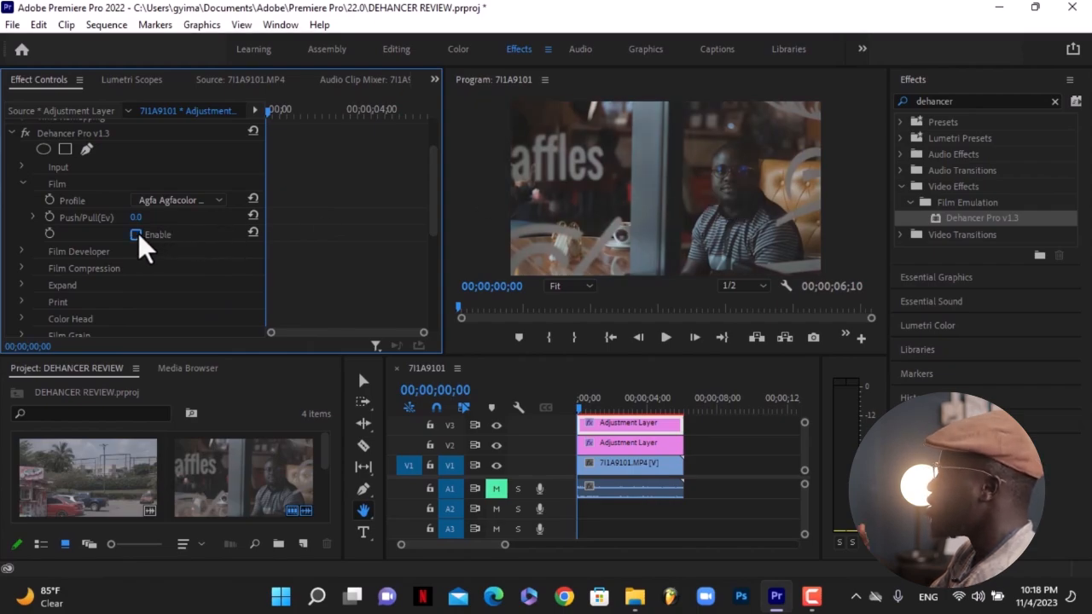
left_click(137, 235)
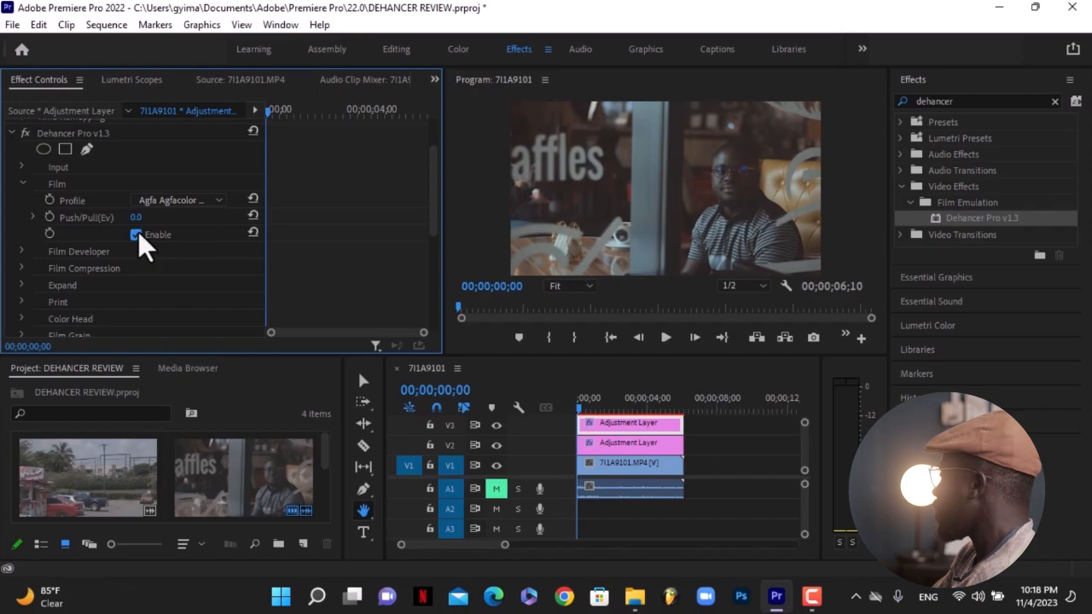
Try the Kodak Vision3 200T and then Konica Centuria 100 DNP film profiles.
left_click(214, 201)
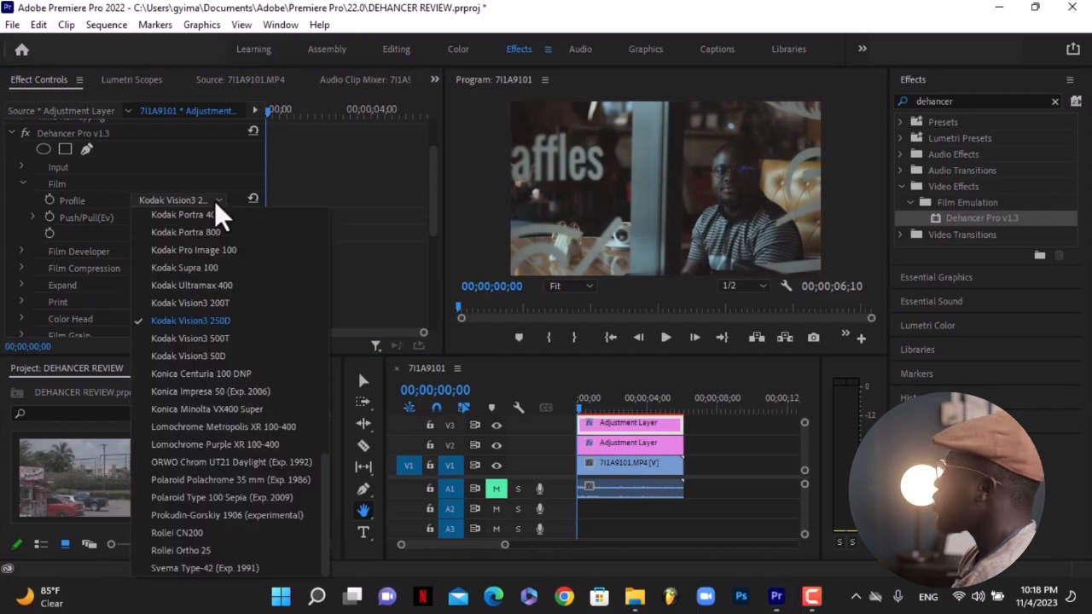
left_click(206, 303)
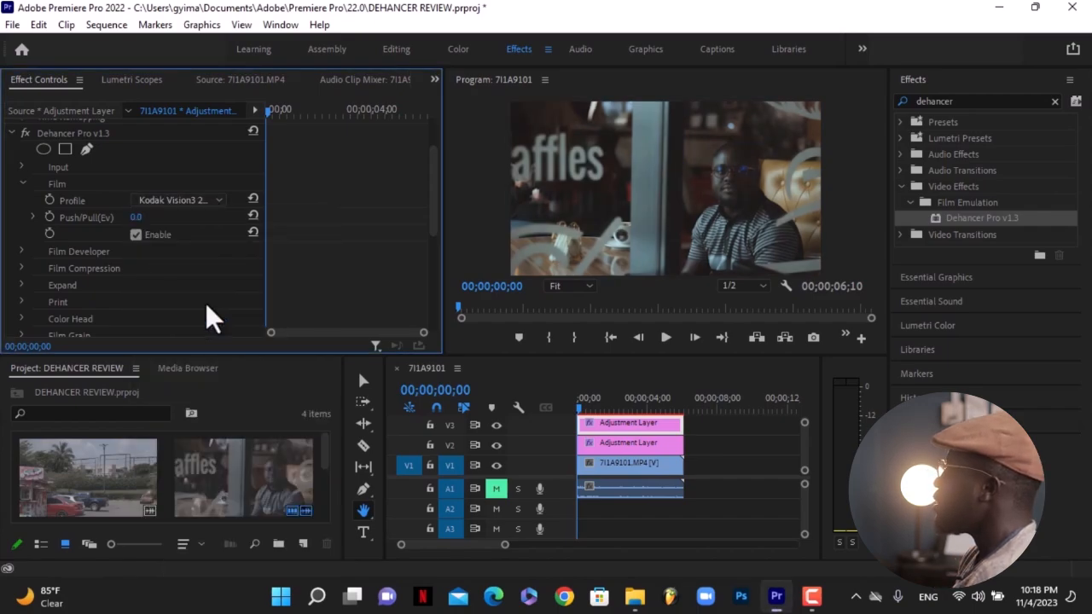
left_click(212, 202)
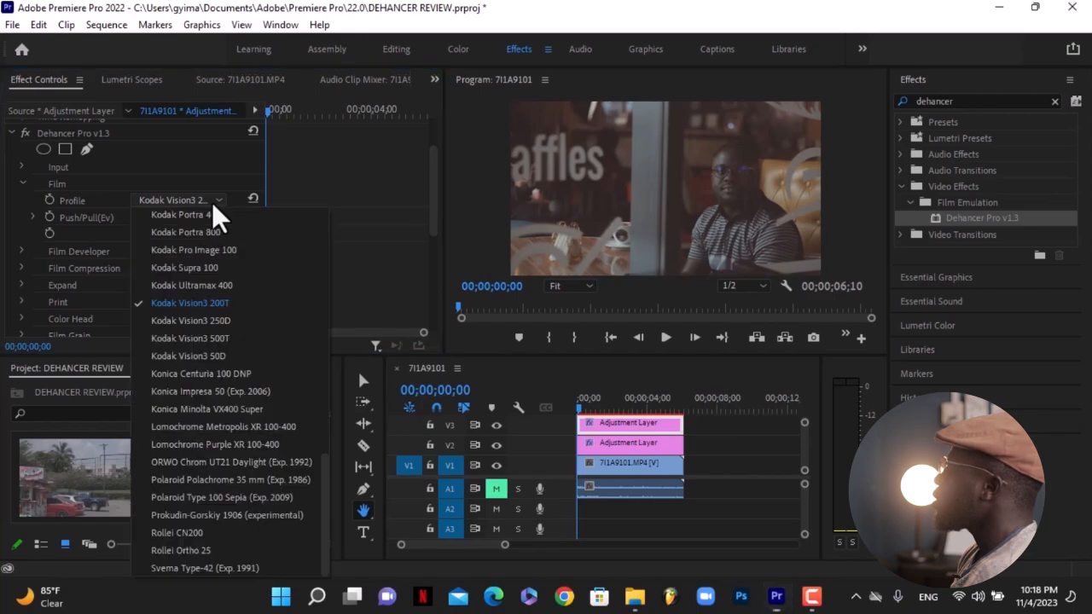
left_click(218, 376)
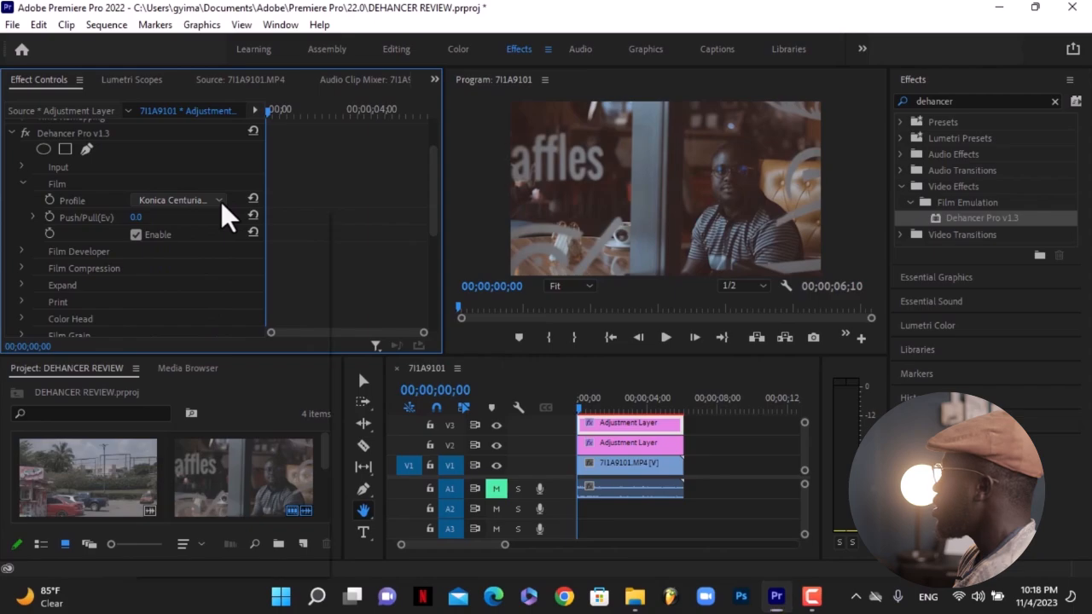
Set the film profile to Kodak Vision3 50D and toggle film emulation off and on to compare.
left_click(220, 201)
left_click(199, 357)
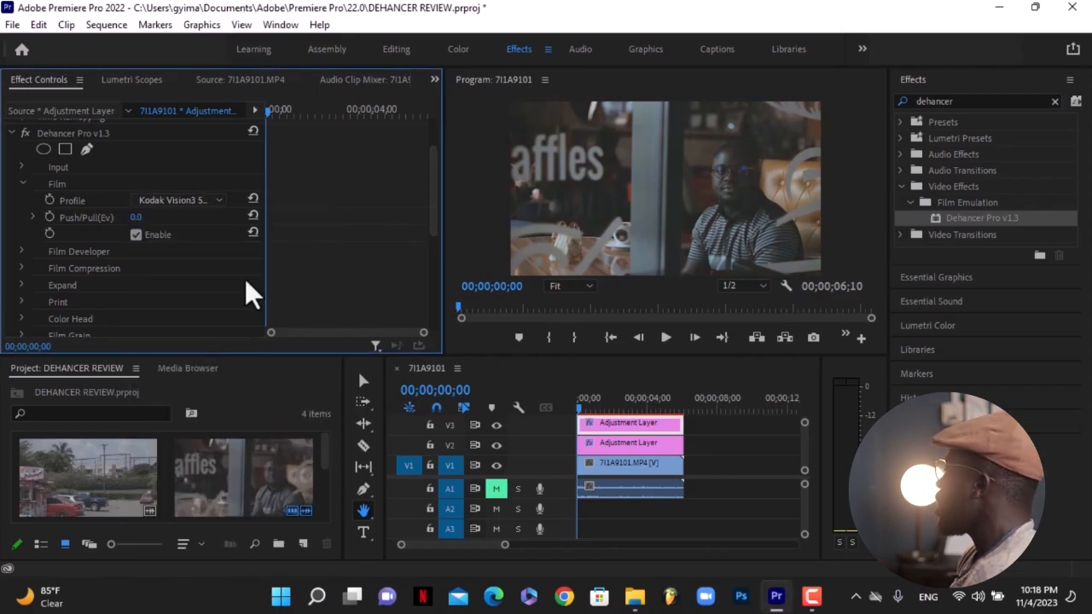
left_click(135, 233)
left_click(135, 234)
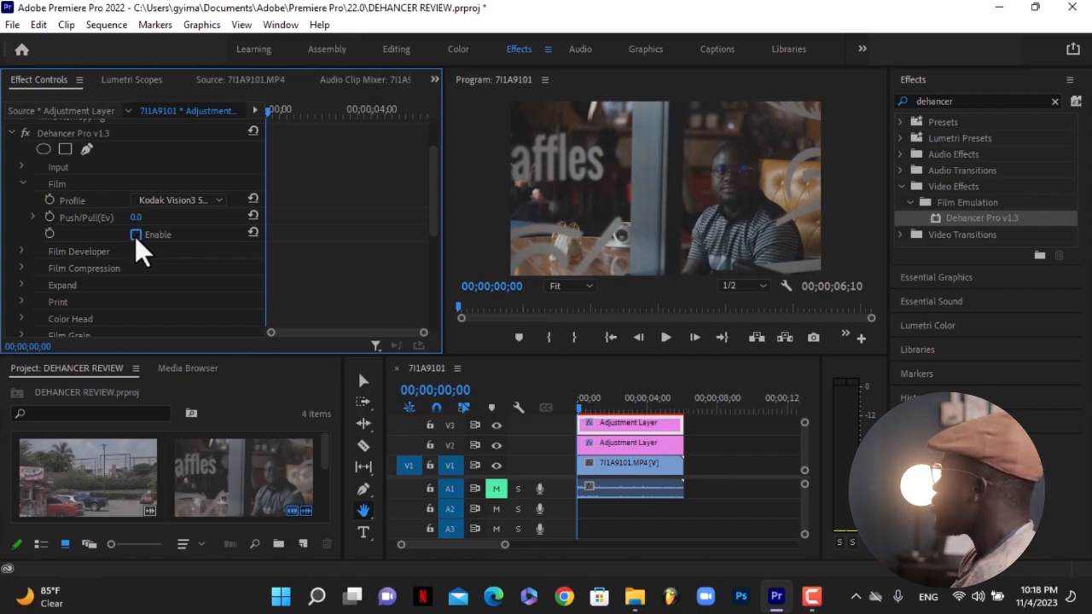
left_click(135, 235)
Set the Film group's Push/Pull (Ev) to 1.0.
left_click_drag(135, 217, 128, 217)
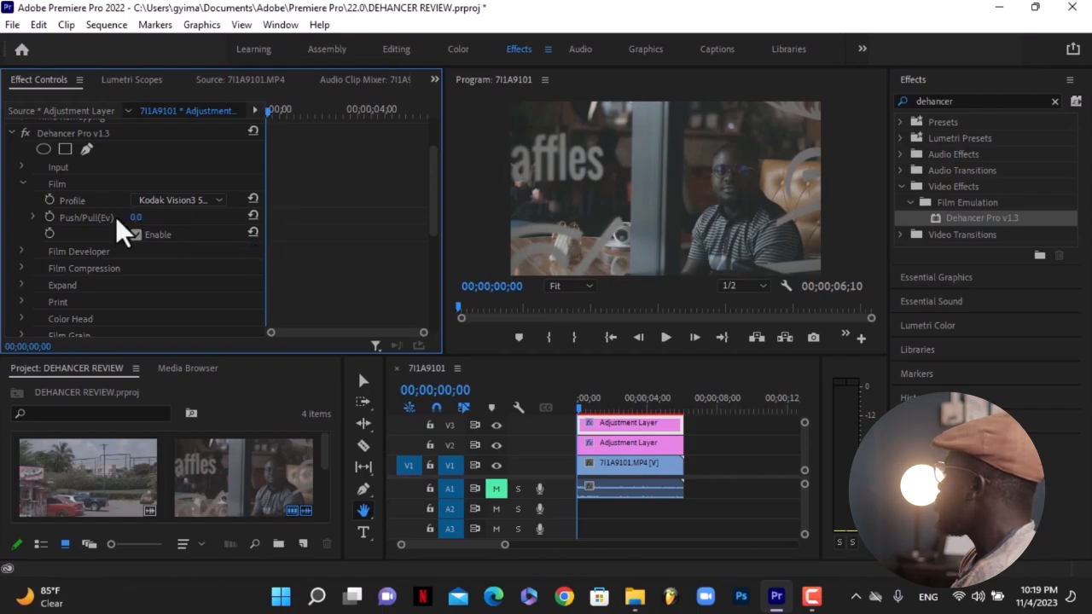
left_click(138, 217)
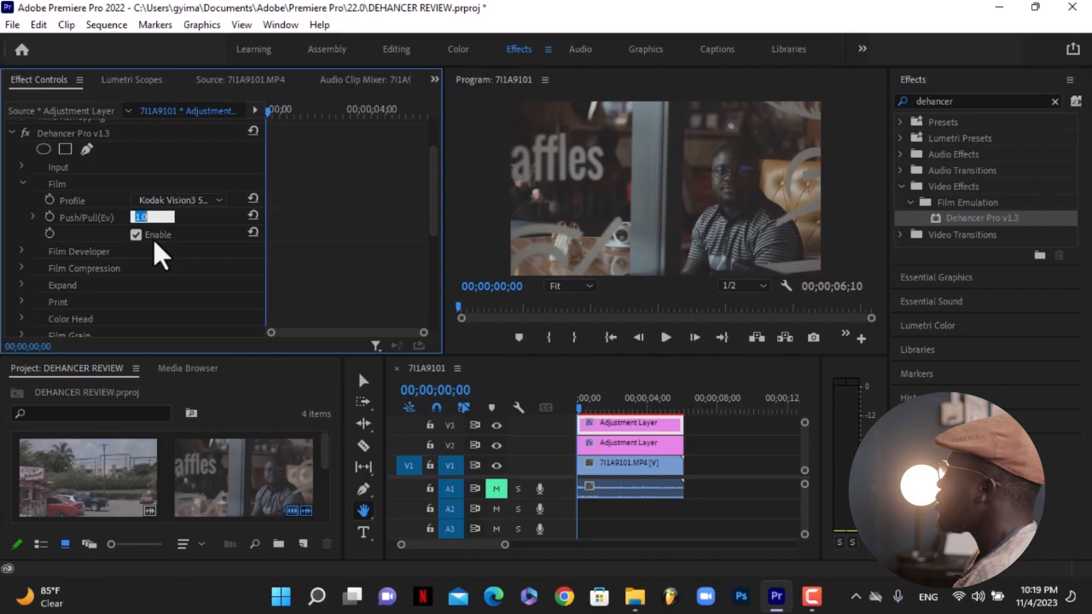
key("Return")
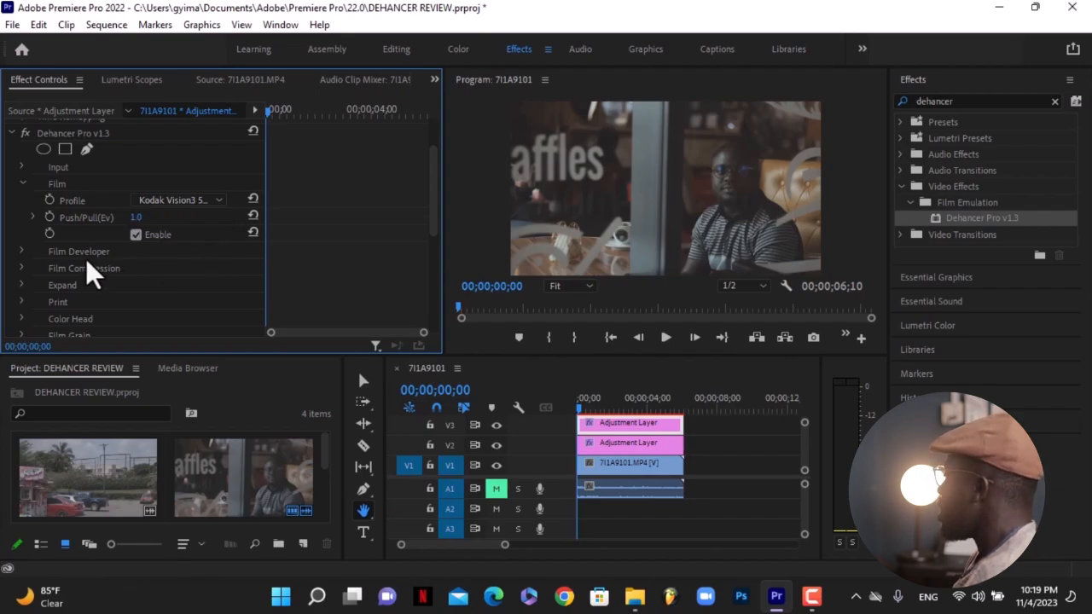
Collapse the Film group, expand Film Developer, try Contrast Boost, reset it, and enable Film Developer.
left_click(21, 182)
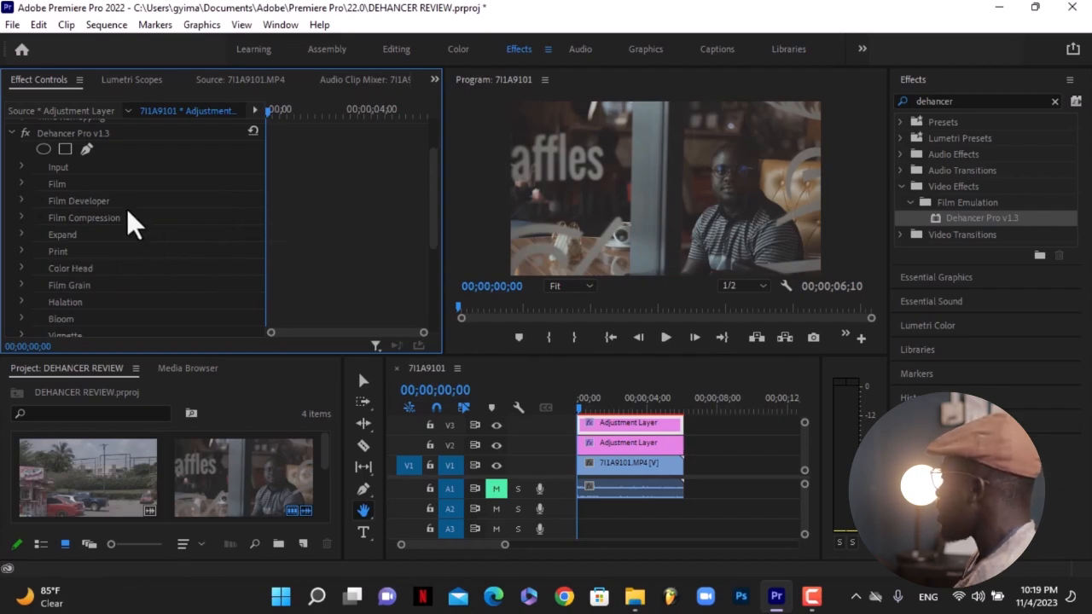
left_click(21, 201)
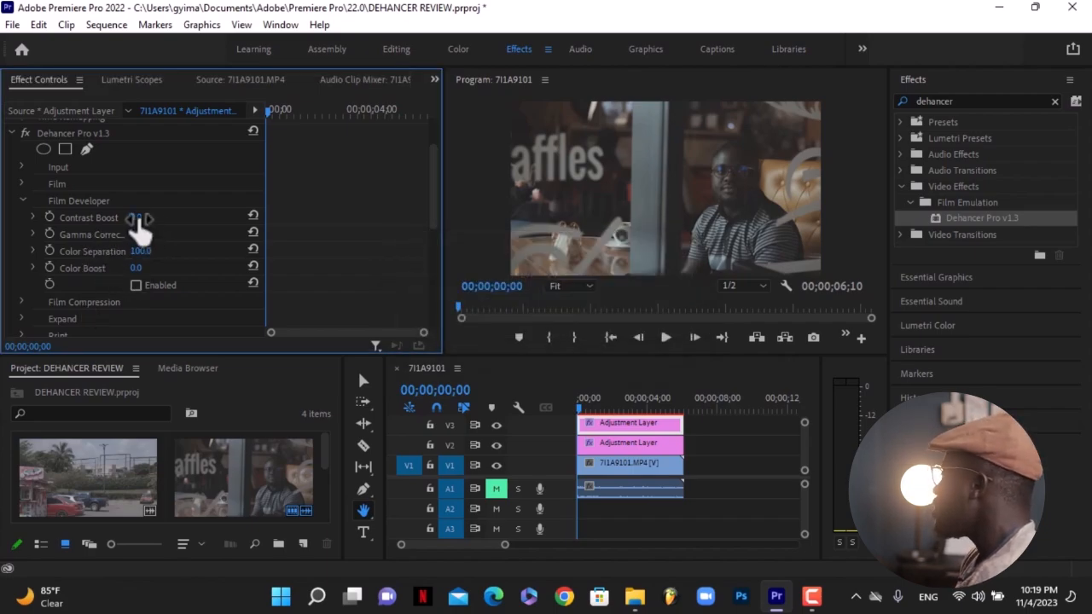
left_click_drag(138, 216, 223, 217)
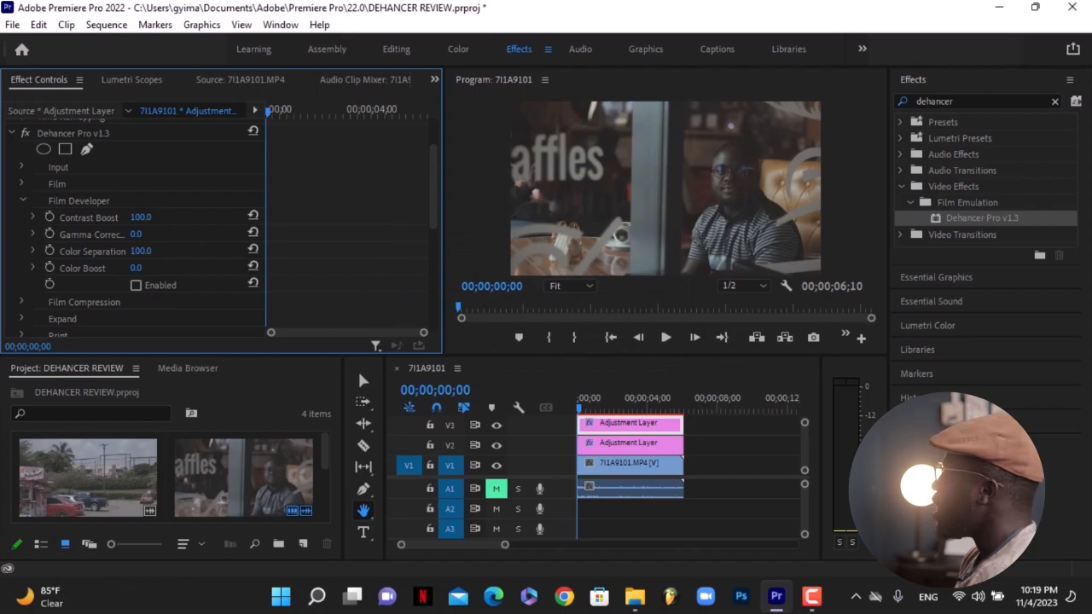
left_click_drag(223, 216, 176, 225)
left_click(253, 216)
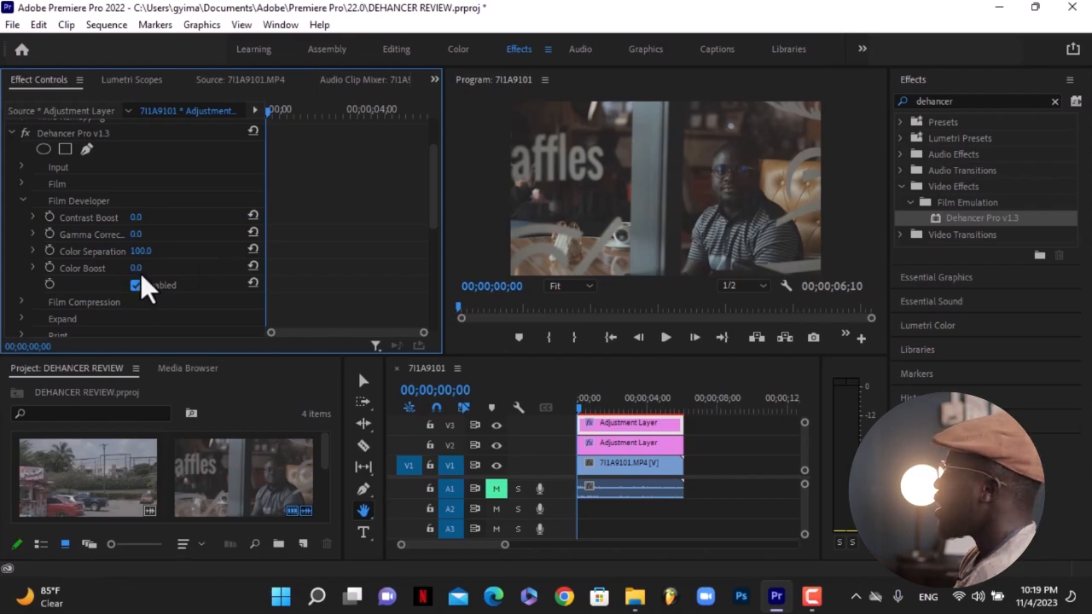
Set Film Developer's Contrast Boost to 15.0.
left_click(135, 218)
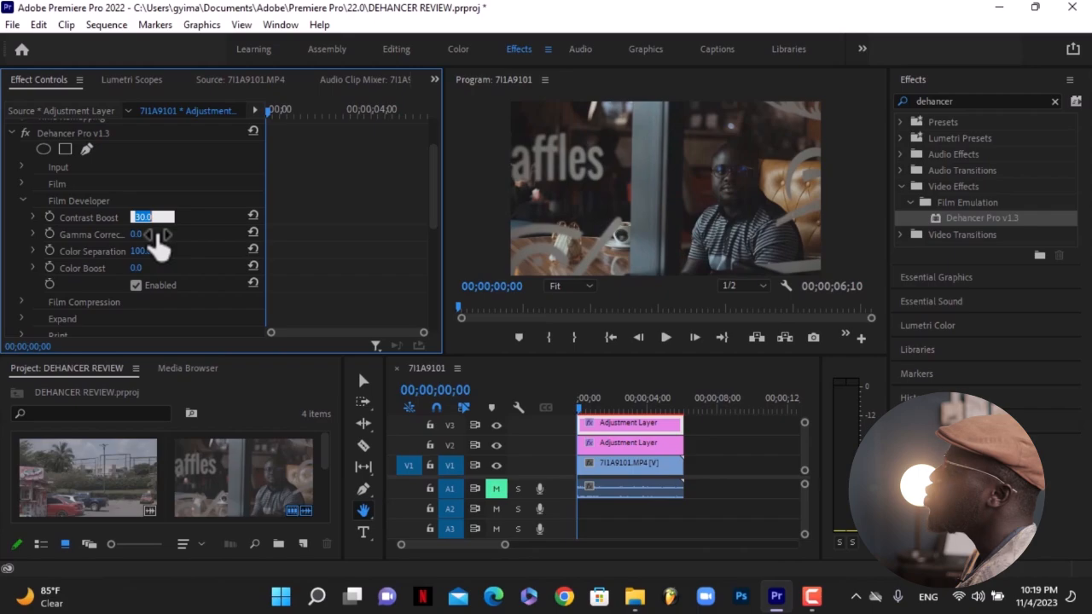
type("20")
key("Return")
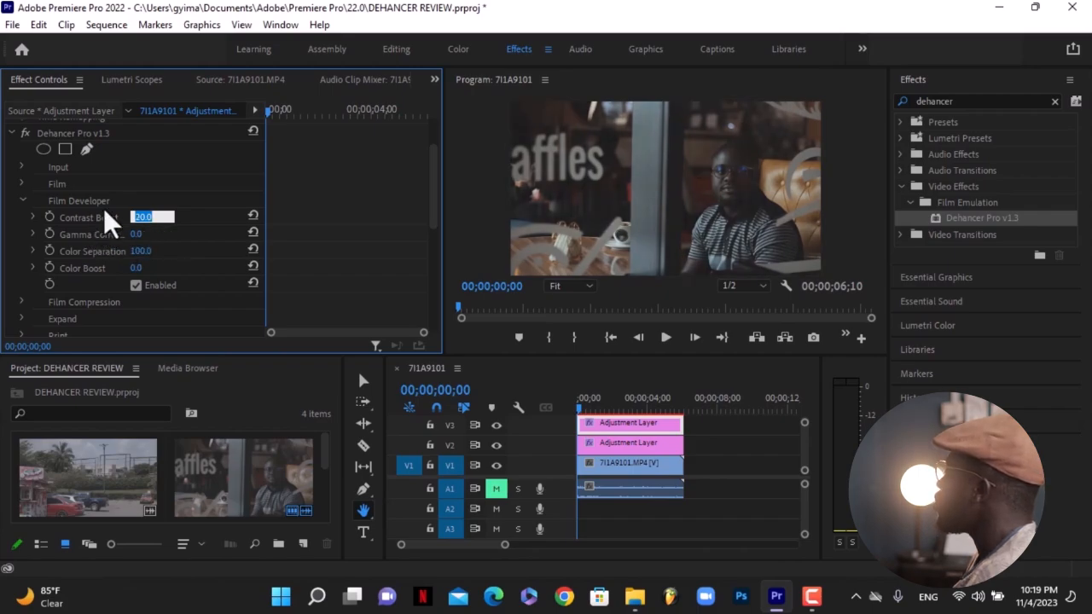
type("17")
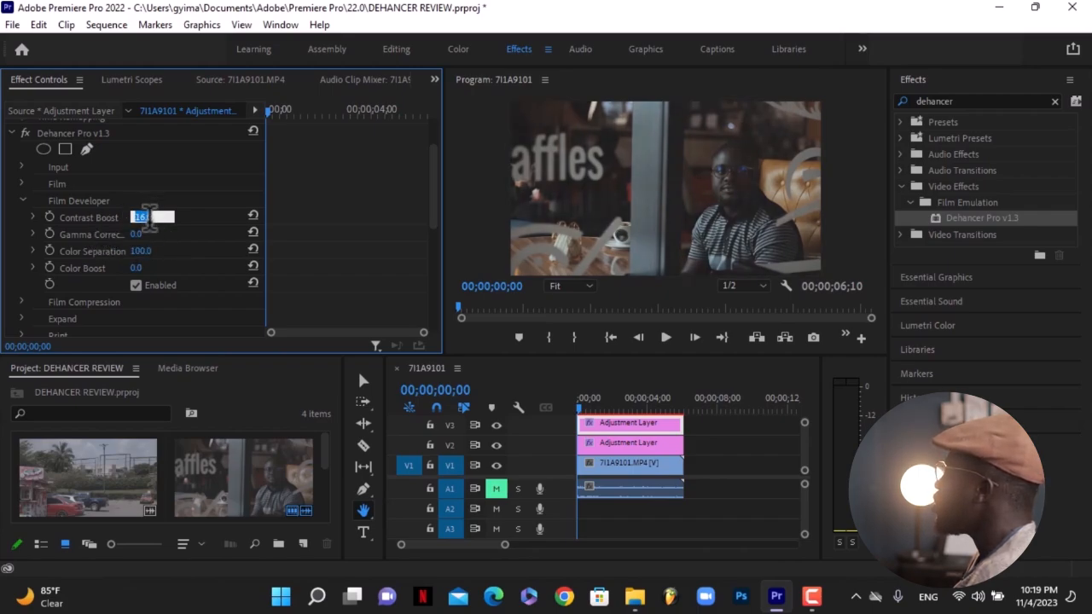
key("Return")
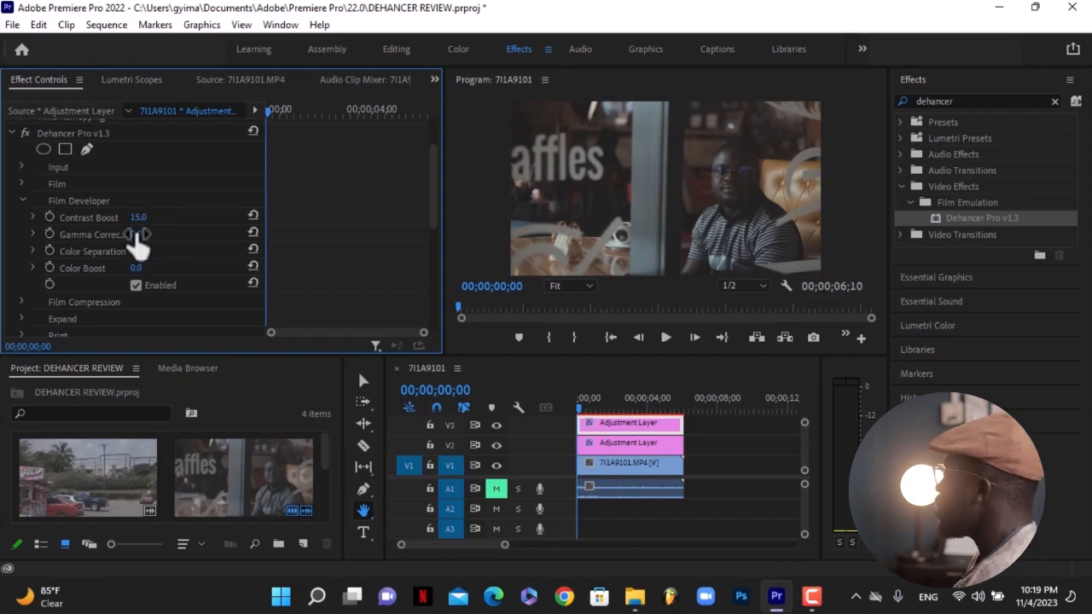
Experiment with Film Developer's sliders and set Color Boost to 50.0.
left_click(255, 235)
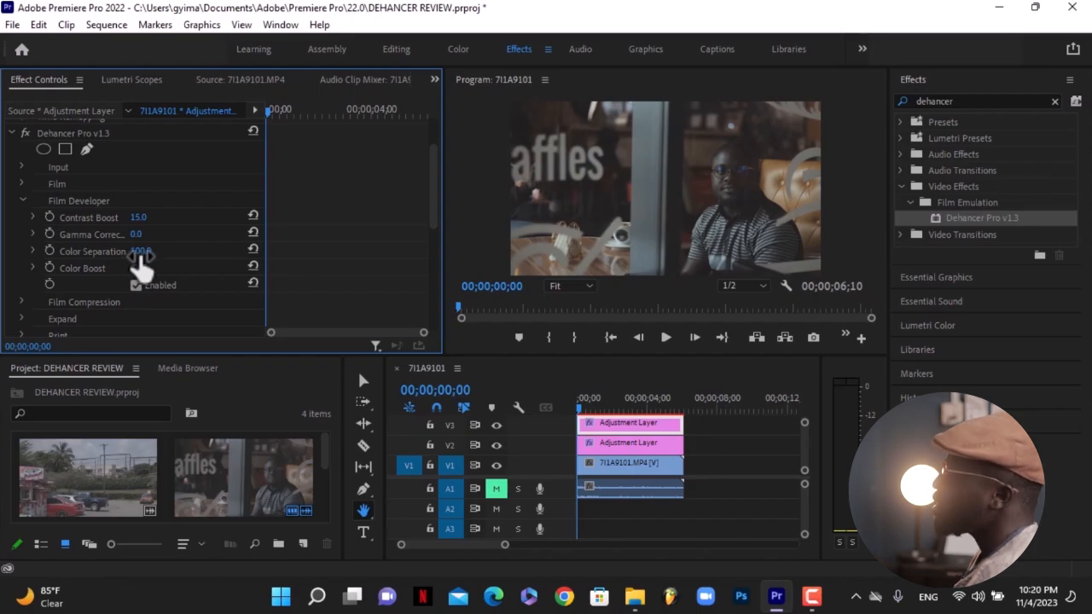
left_click_drag(140, 252, 179, 251)
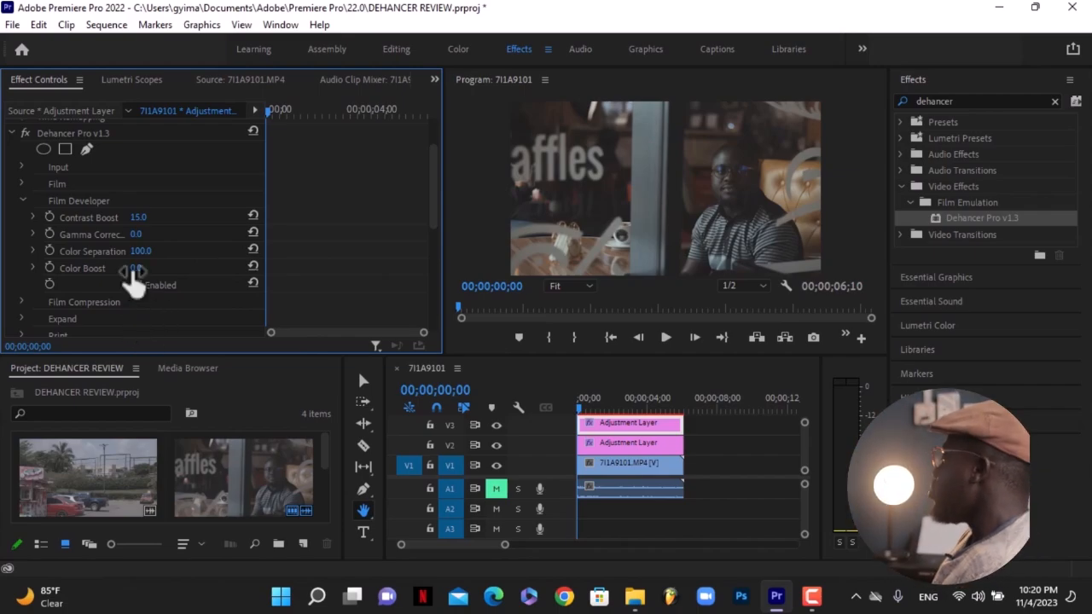
left_click_drag(138, 268, 166, 268)
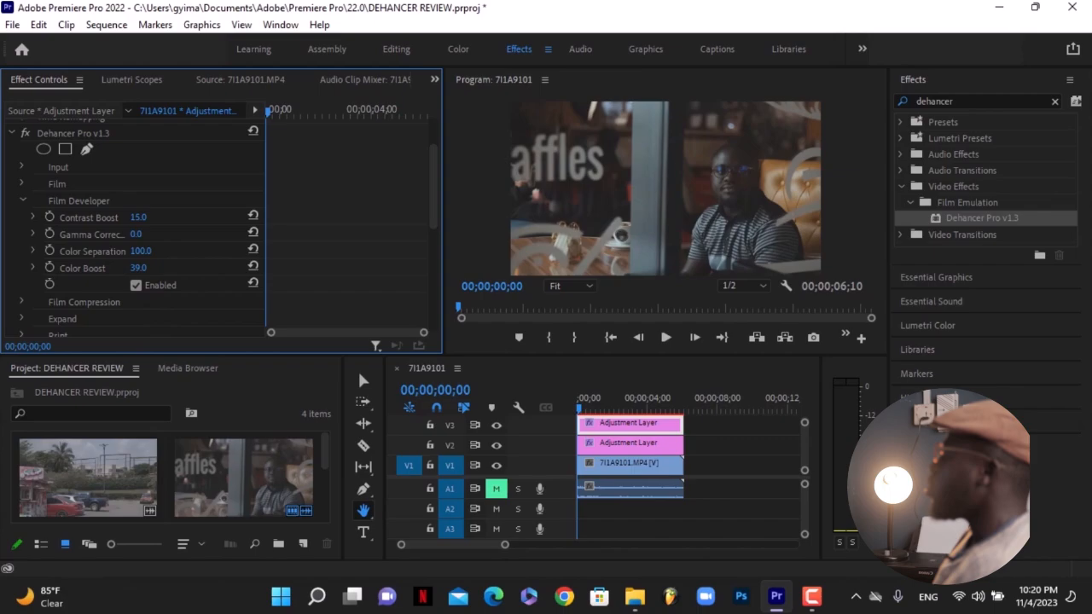
left_click_drag(172, 267, 52, 268)
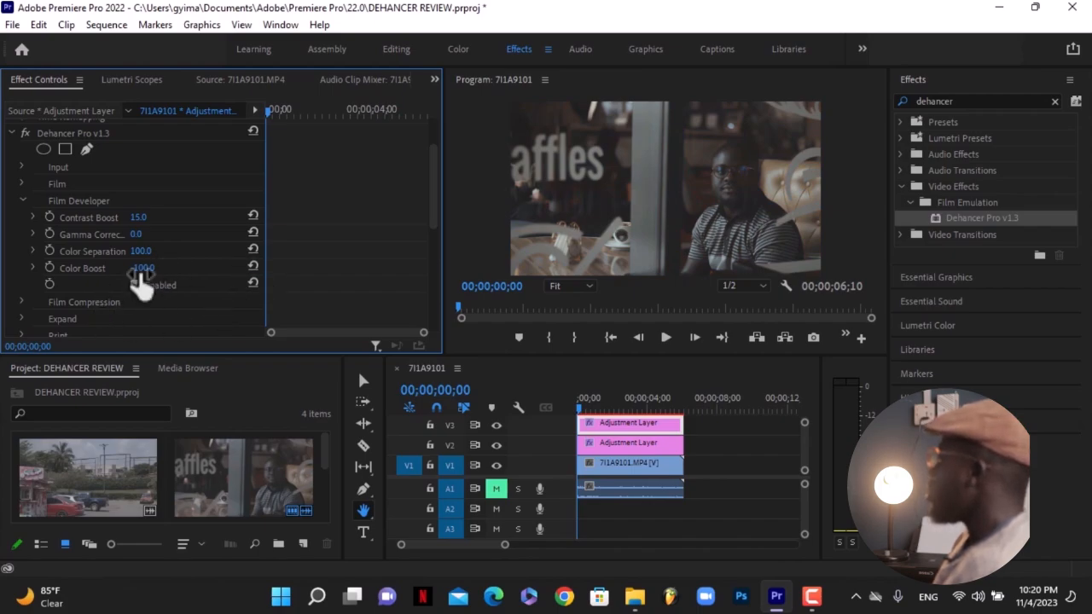
left_click(253, 266)
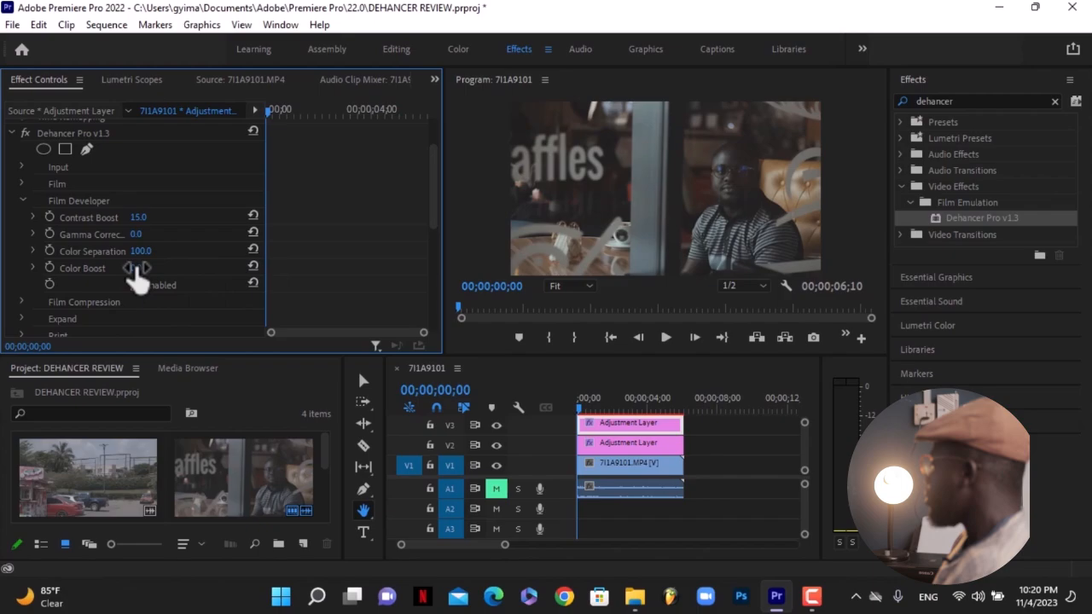
left_click(137, 268)
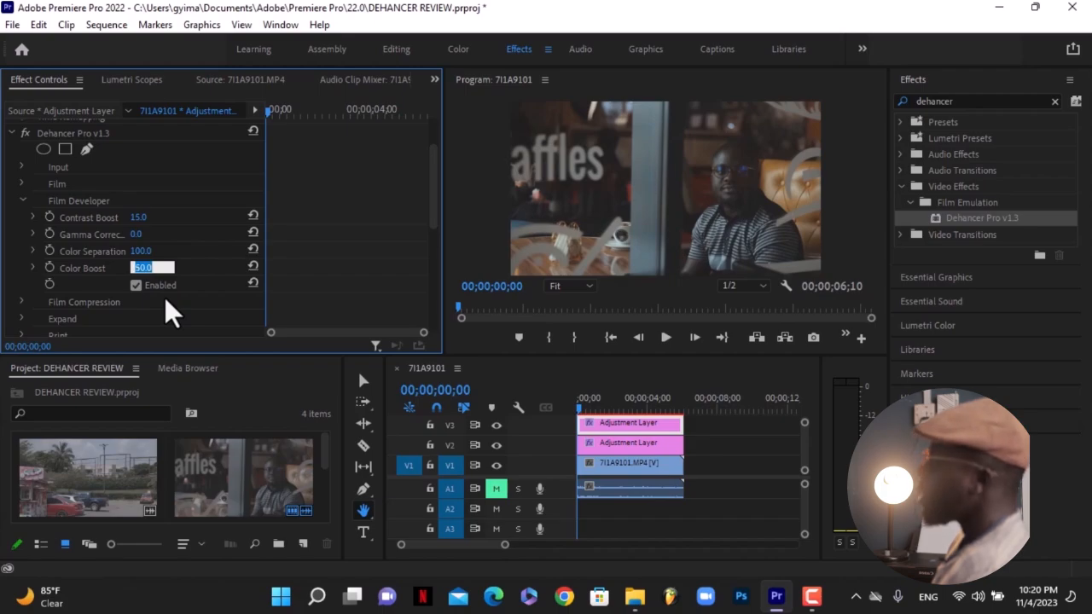
key("Return")
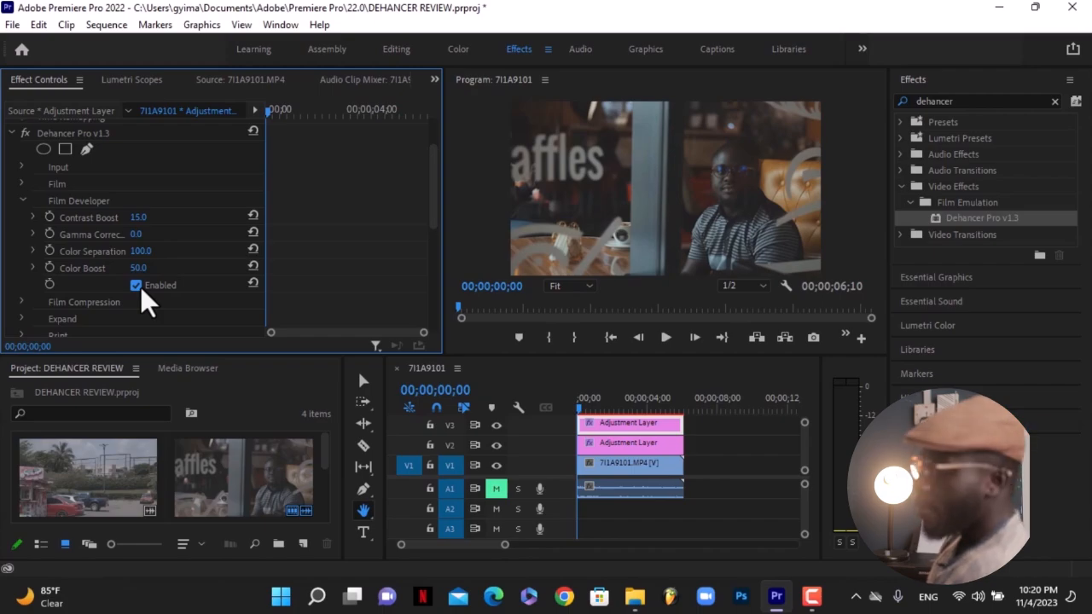
Collapse Film Developer, expand the Film Compression group, and enable it.
left_click(21, 202)
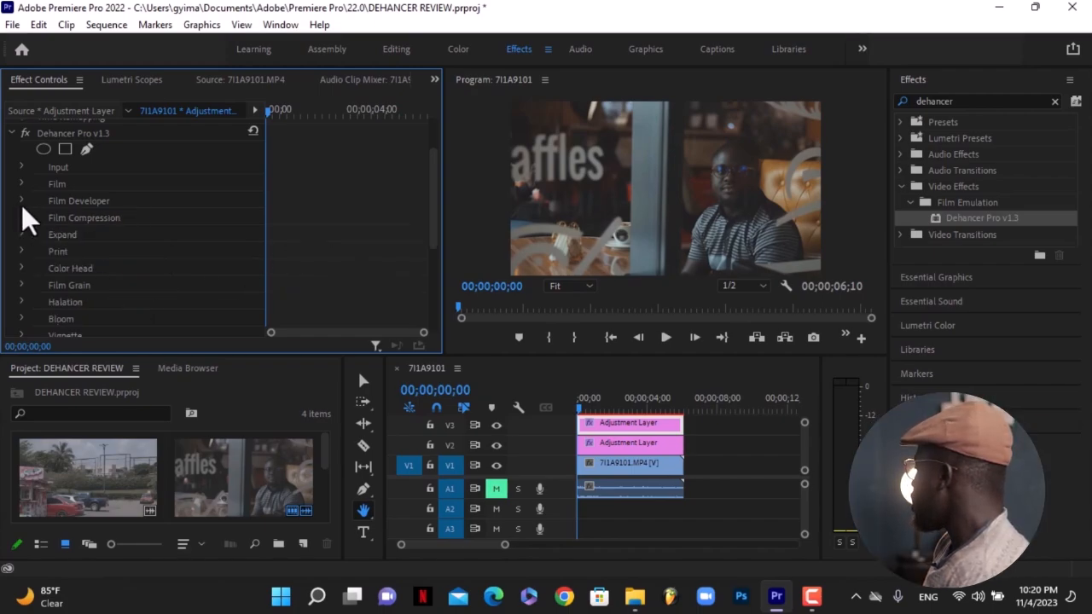
left_click(21, 218)
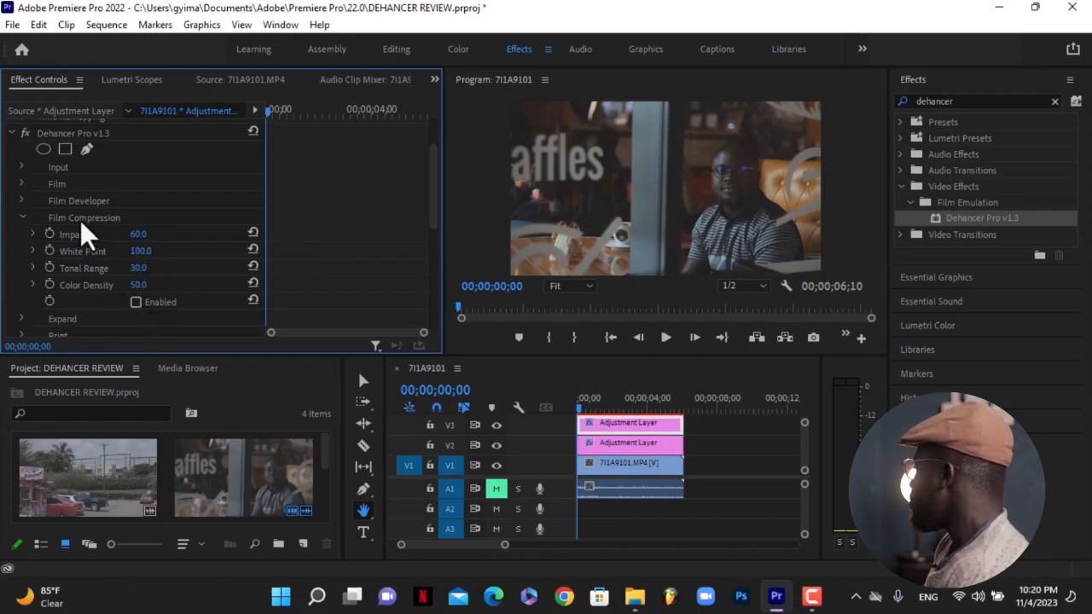
left_click(136, 302)
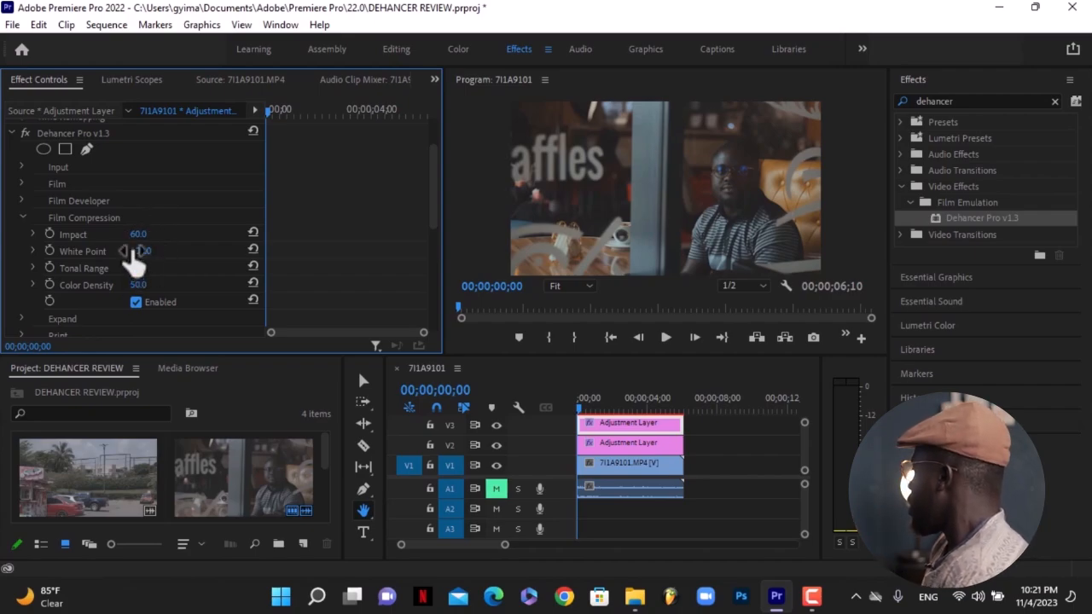
Experiment with Film Compression's Impact and White Point sliders, settling White Point at 50.0.
left_click_drag(134, 234, 83, 234)
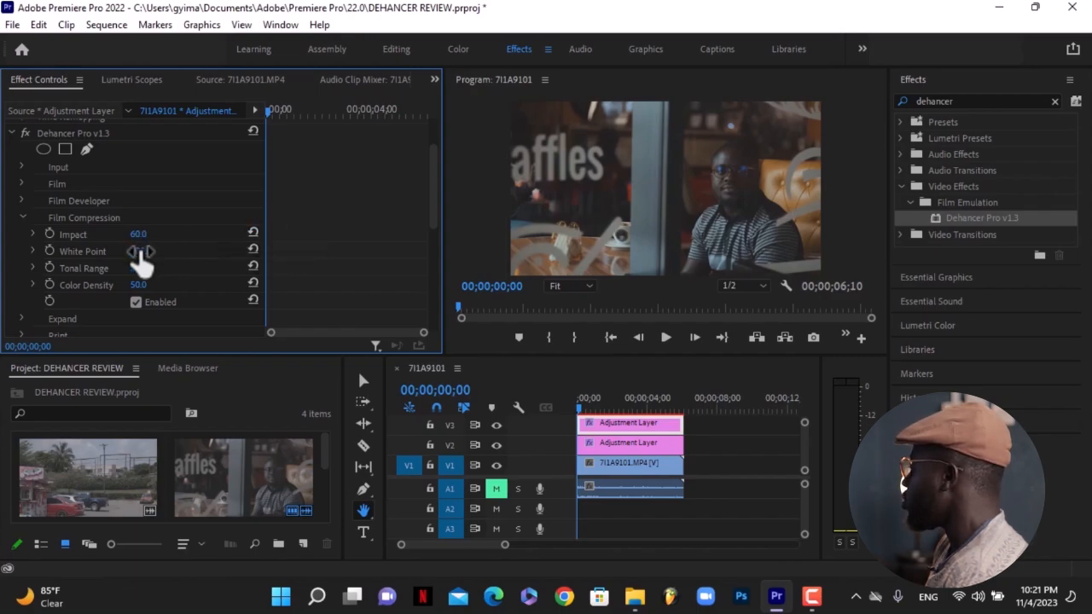
left_click_drag(140, 250, 80, 251)
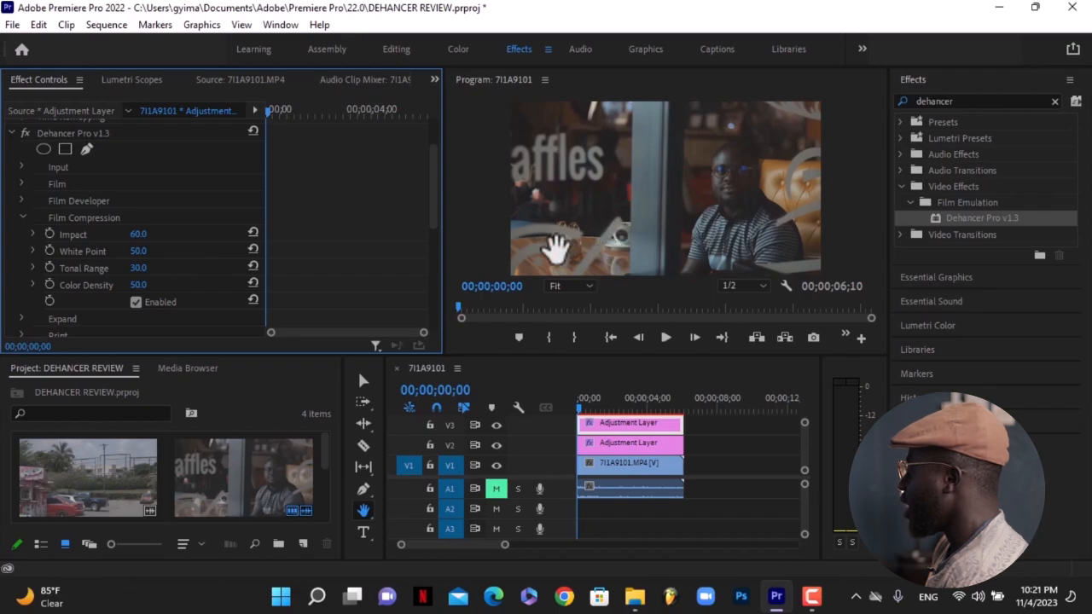
left_click_drag(136, 249, 196, 249)
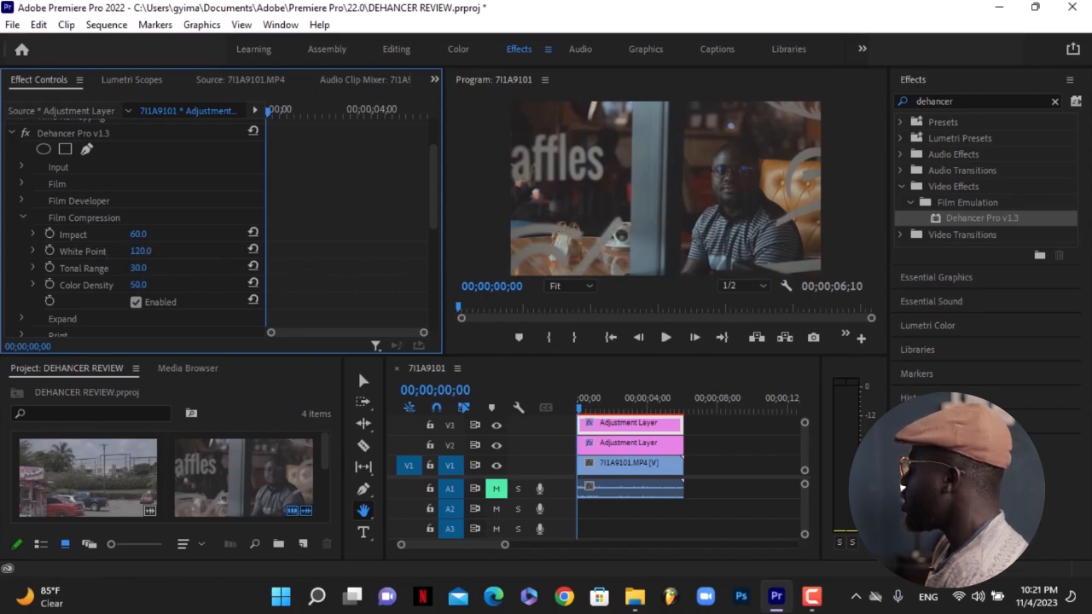
key("ctrl+z")
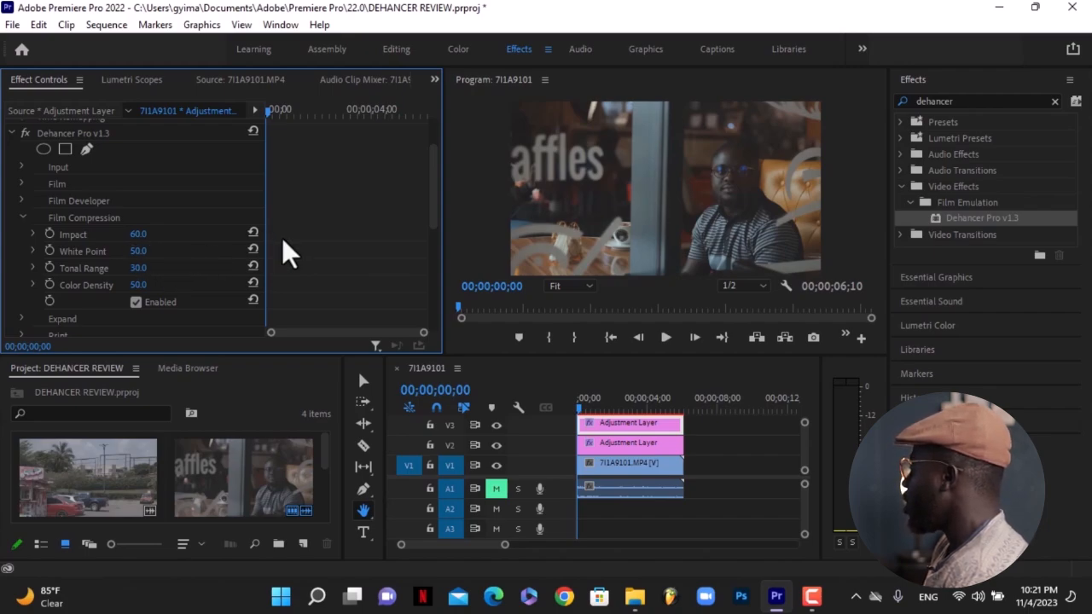
left_click(252, 250)
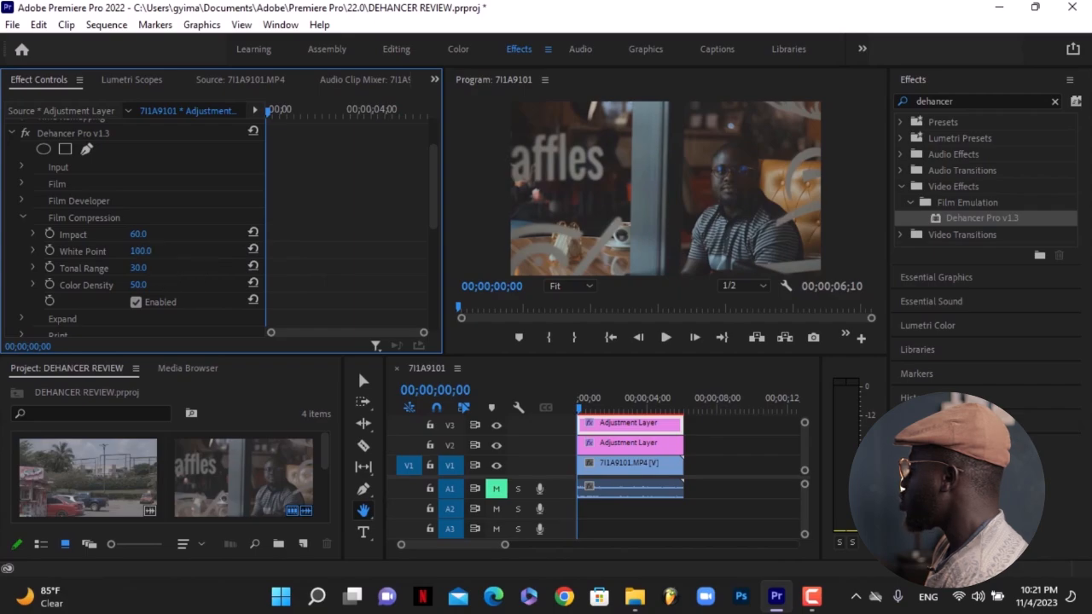
left_click_drag(141, 252, 103, 251)
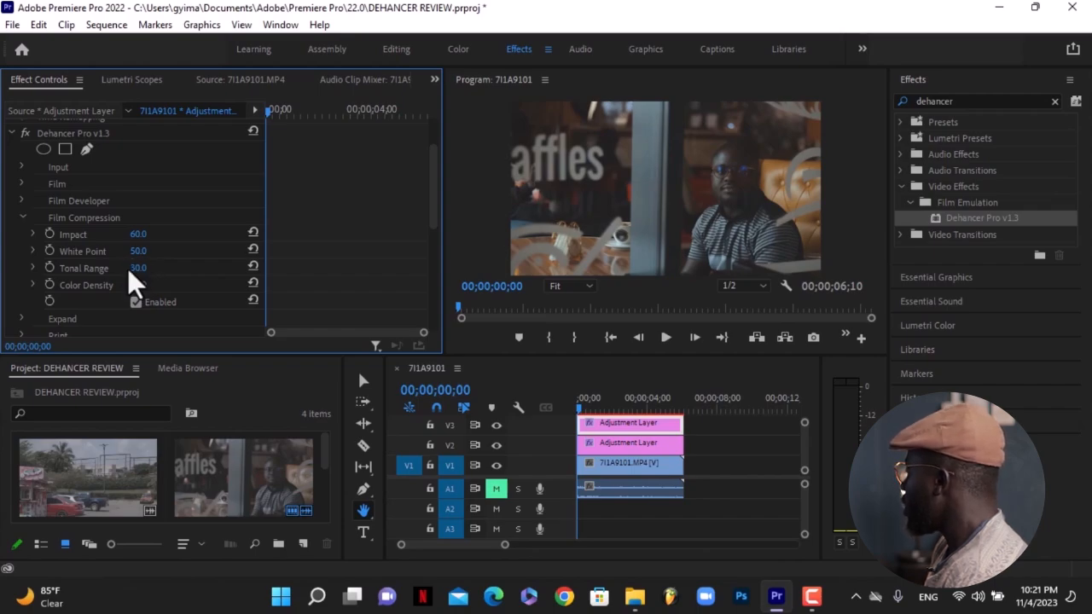
Try Film Compression's Tonal Range at 0, reset it, and set it to 25.0.
left_click_drag(136, 267, 94, 267)
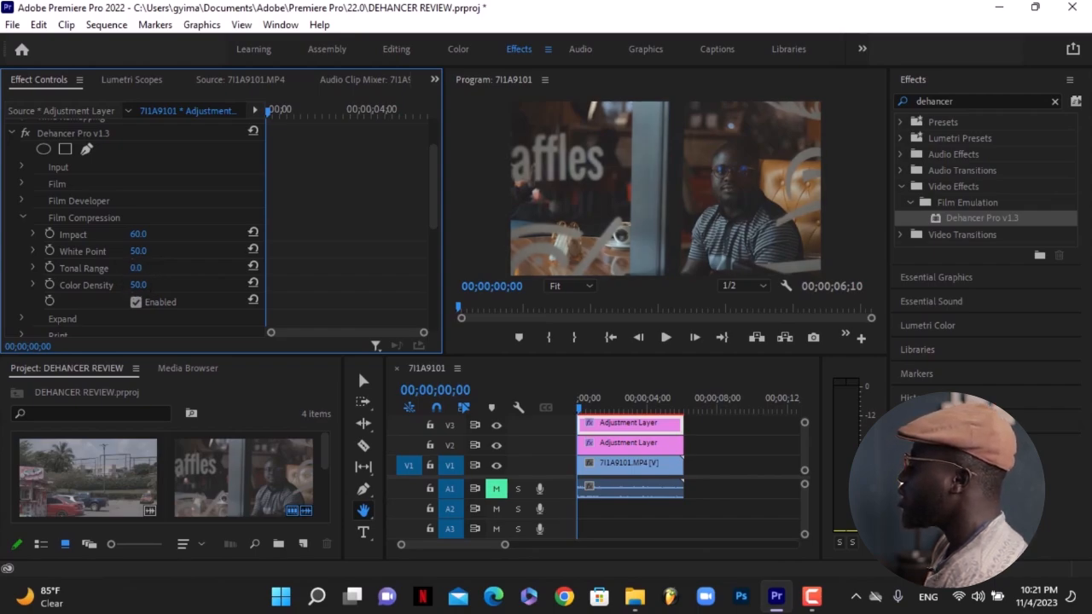
left_click(253, 266)
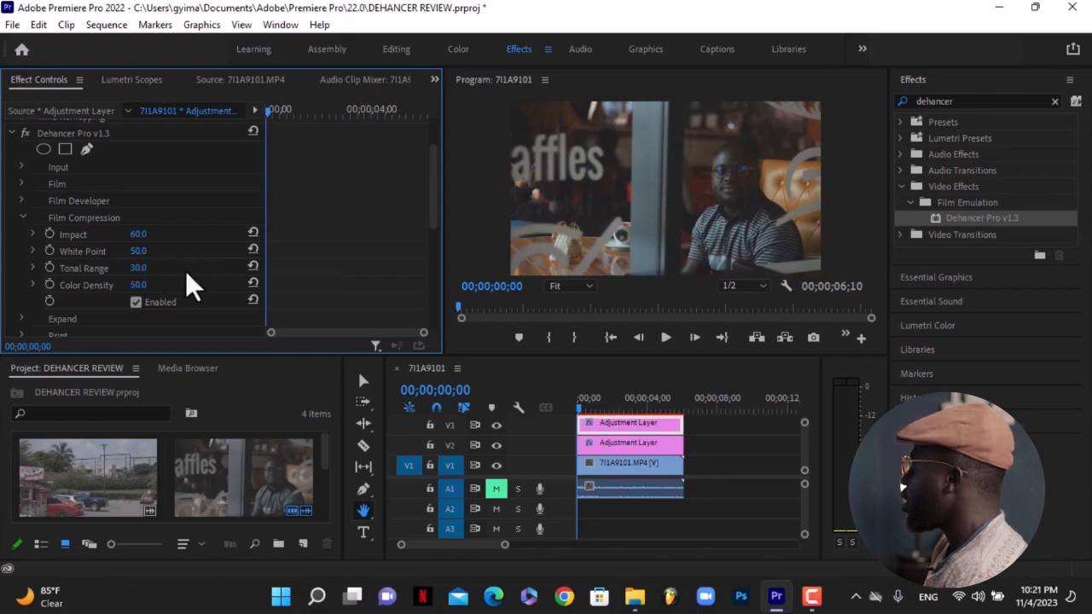
left_click(139, 268)
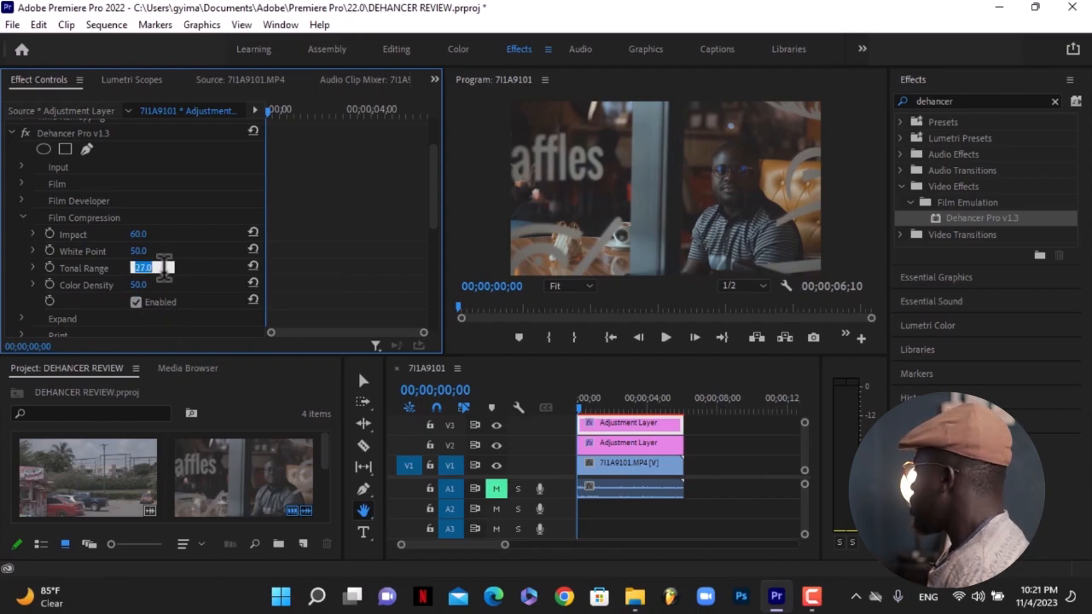
Set Film Compression's Color Density to 60.0 and disable Film Compression.
left_click(136, 284)
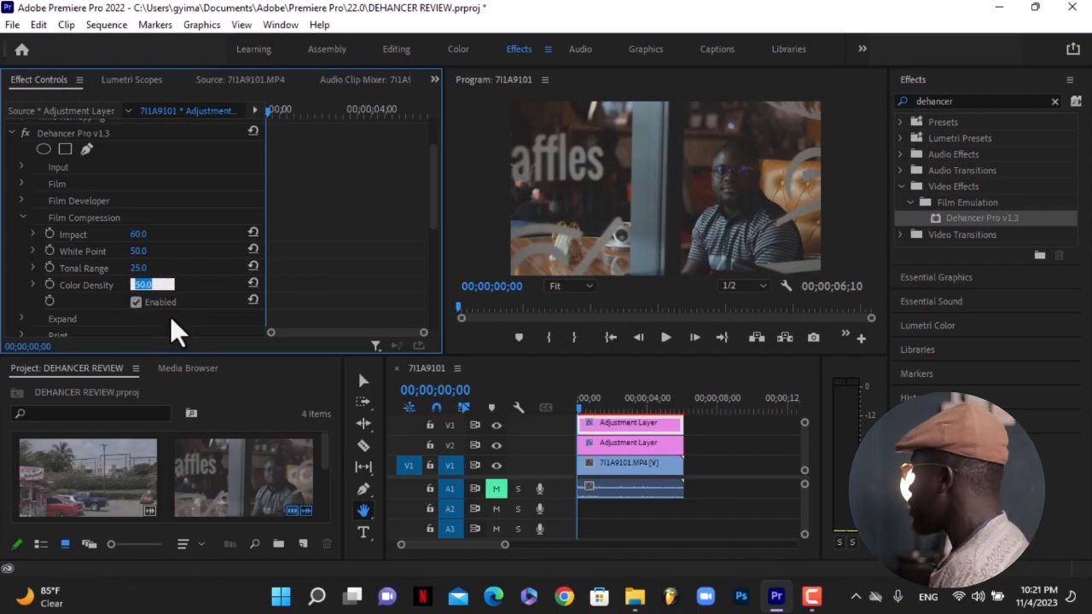
left_click(169, 313)
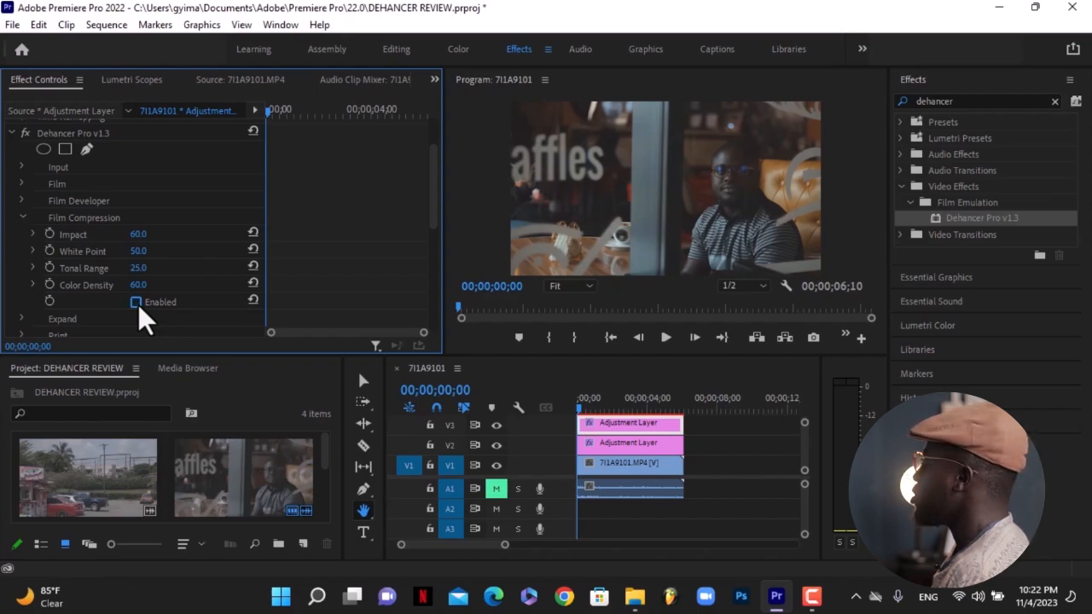
Collapse Film Compression, expand the Expand group, and set its Black Point to 2.0.
left_click(24, 217)
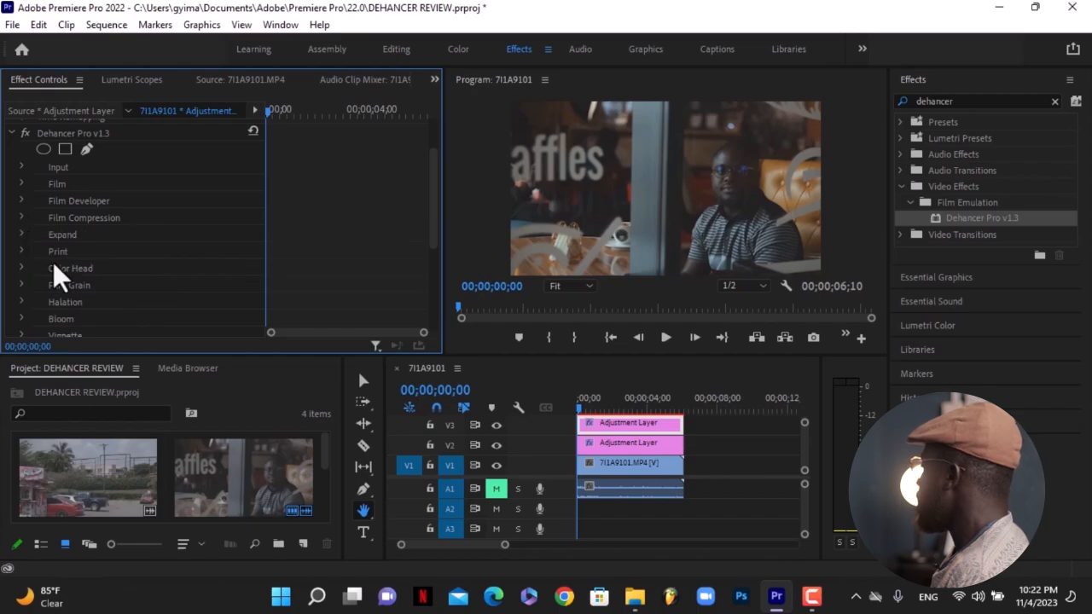
left_click(21, 234)
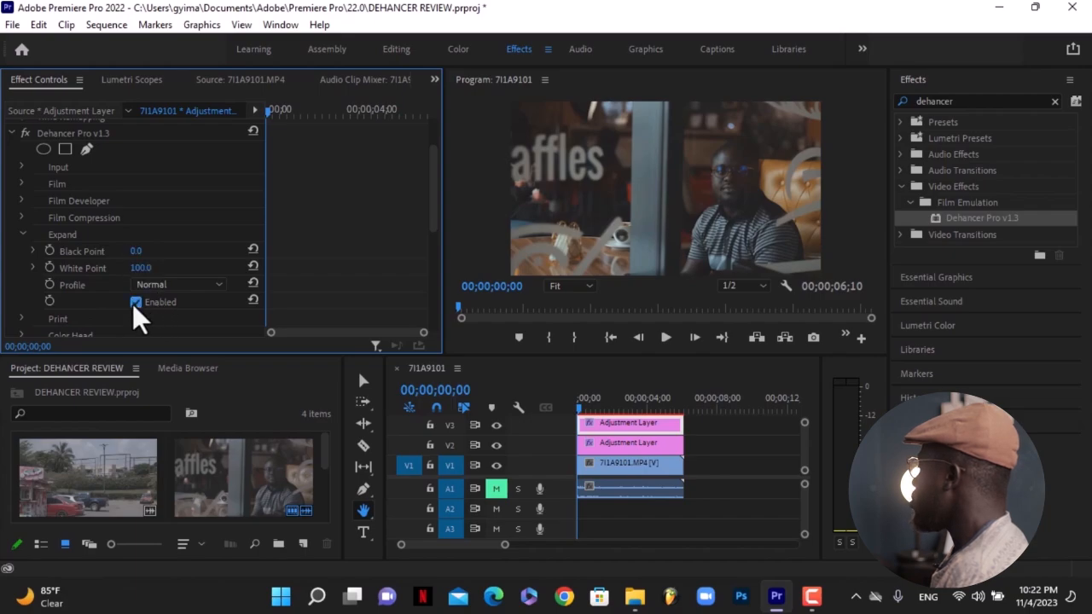
left_click_drag(133, 249, 160, 249)
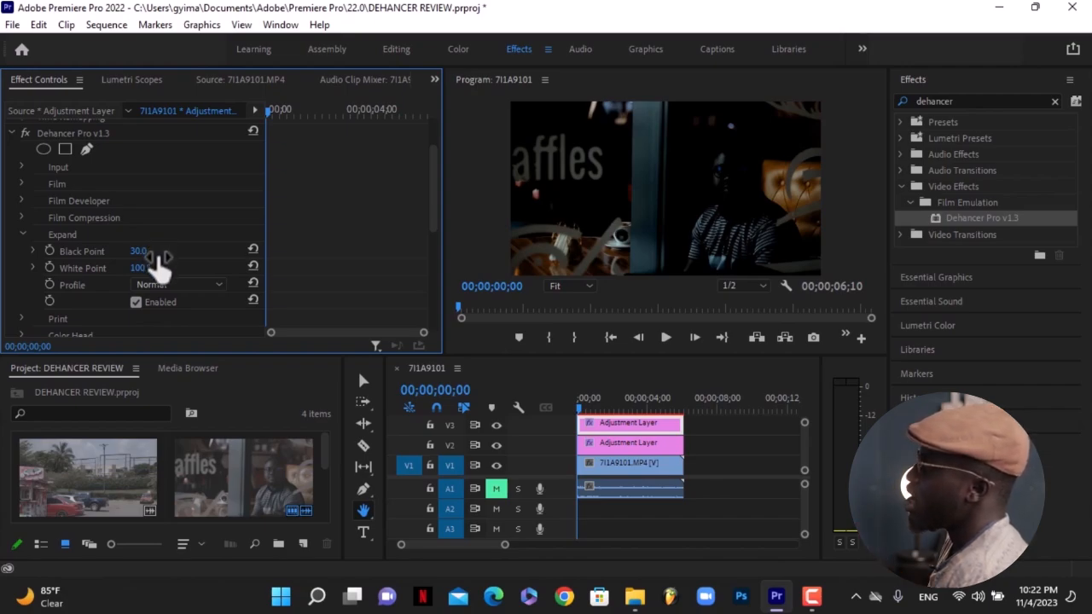
left_click(254, 248)
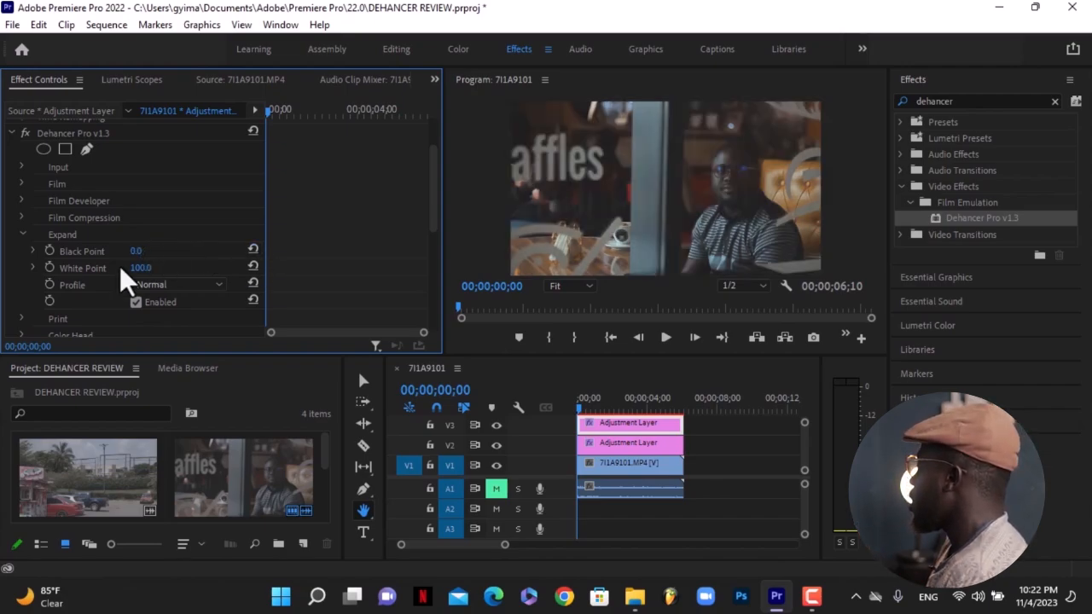
left_click_drag(135, 250, 118, 249)
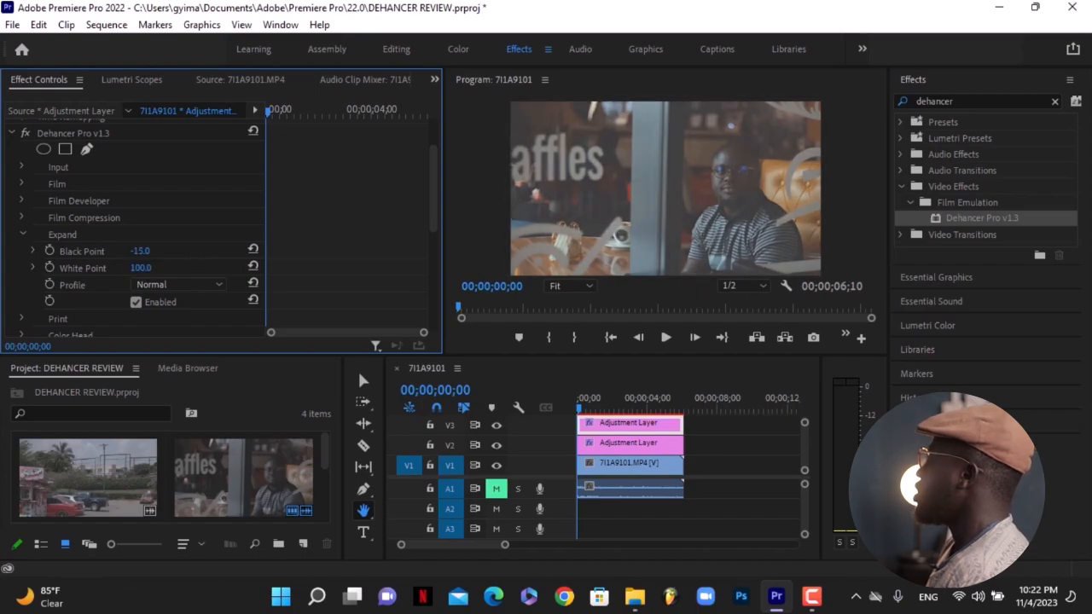
left_click(253, 248)
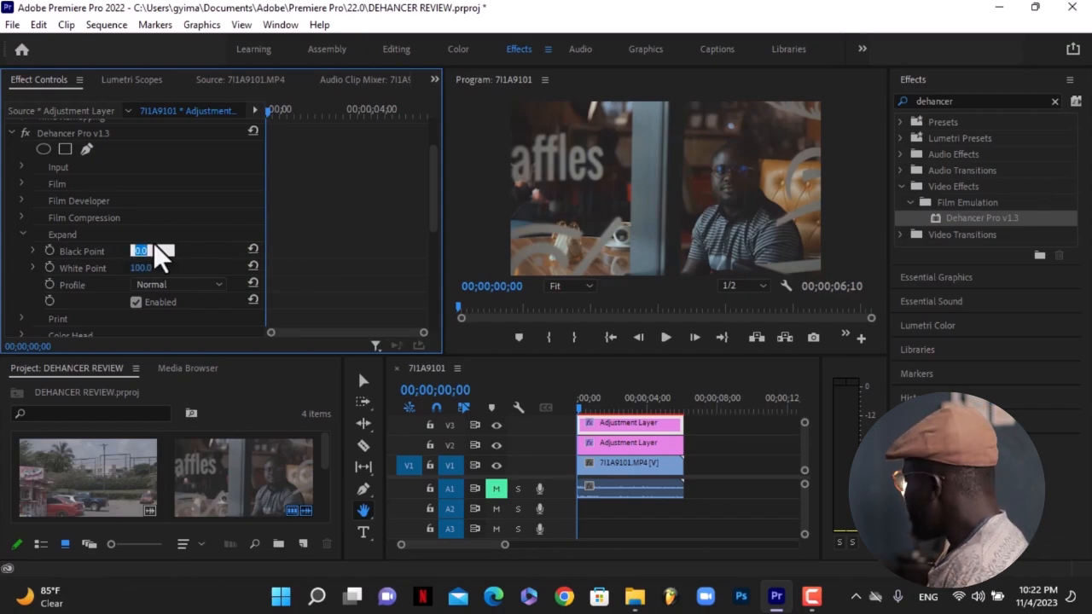
key("Up")
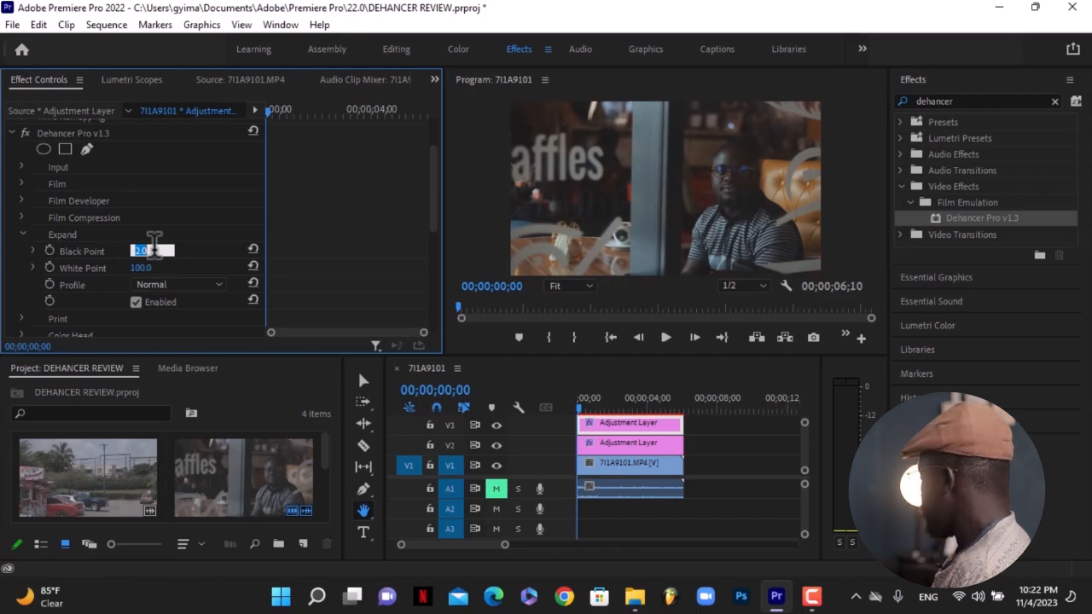
key("Return")
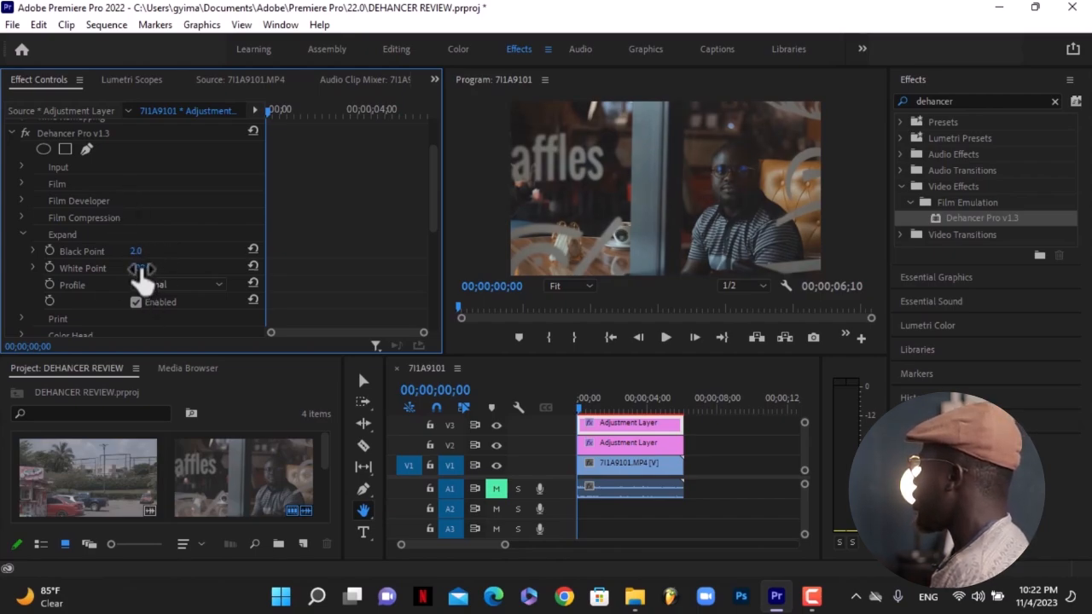
Set Expand's White Point to 95.0.
left_click_drag(140, 268, 106, 268)
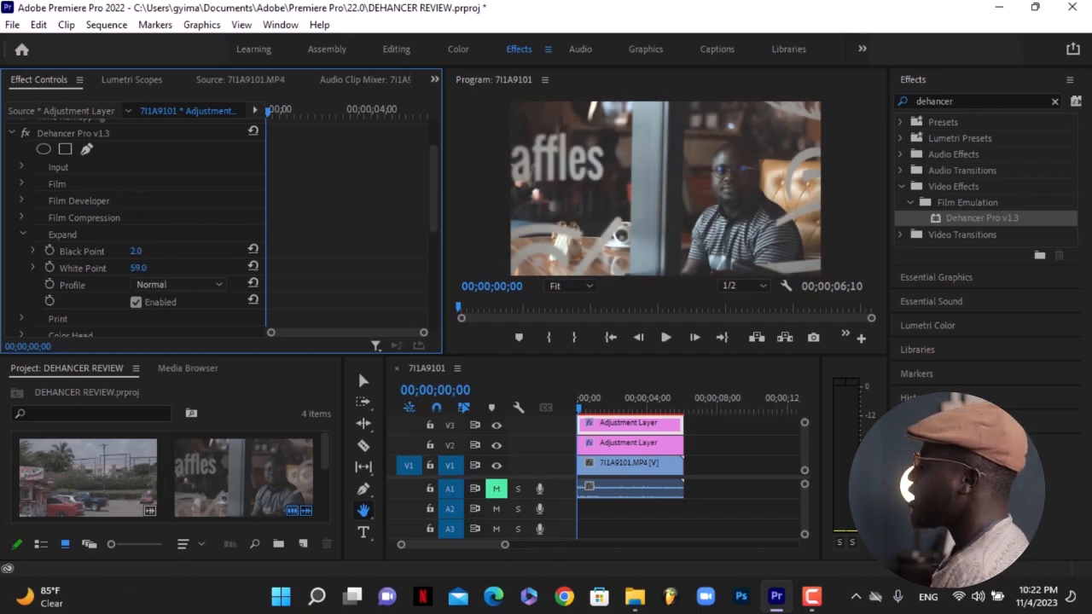
left_click(252, 266)
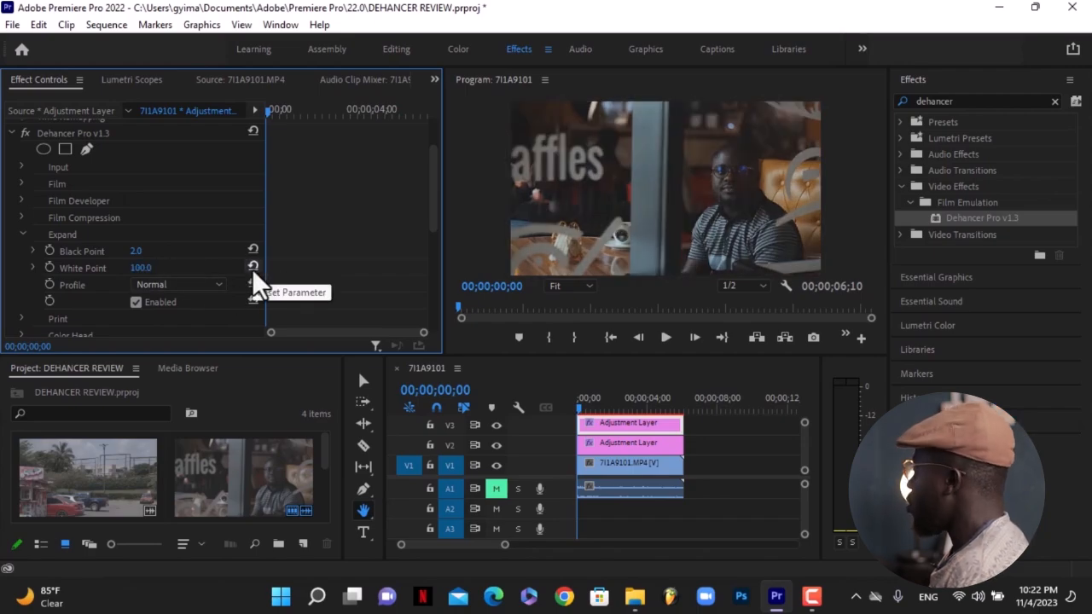
left_click_drag(142, 268, 138, 268)
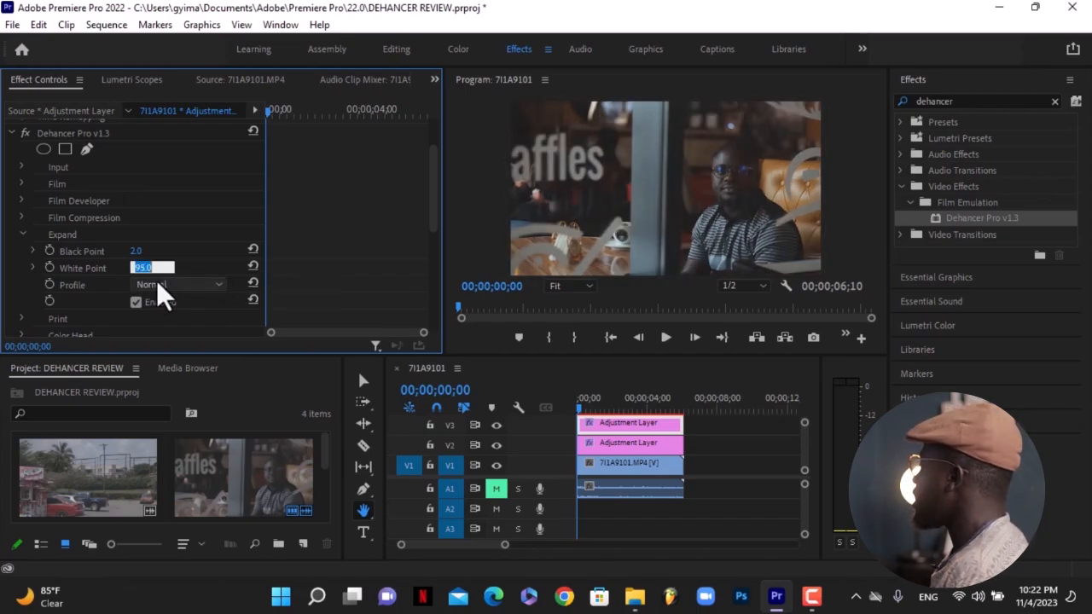
Try the Luma profile for Expand, then return the profile to Normal.
left_click(161, 279)
left_click(169, 282)
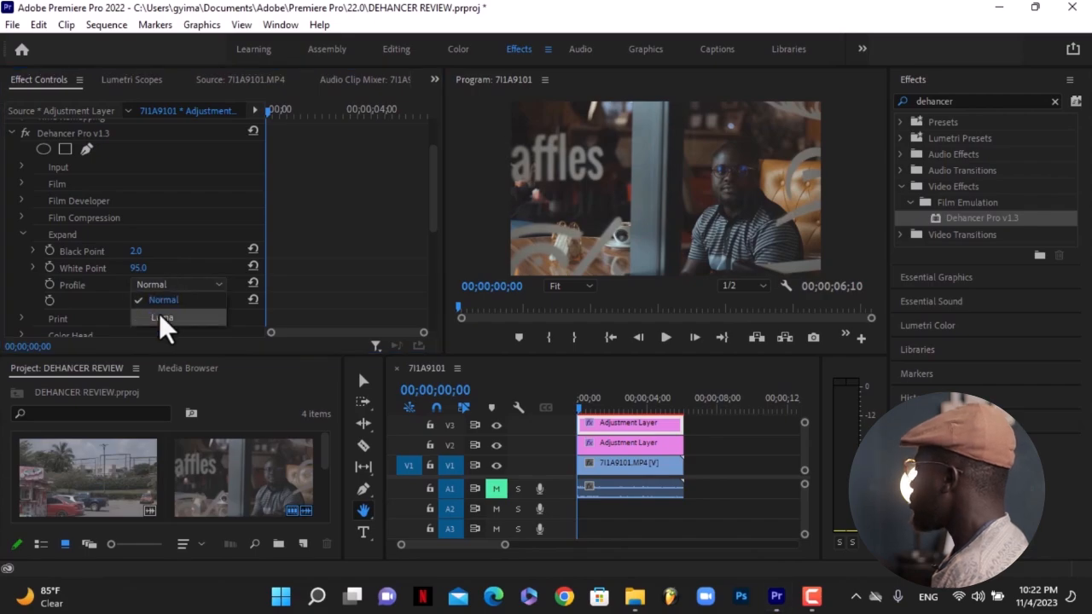
left_click(159, 315)
left_click(168, 287)
left_click(165, 297)
left_click(169, 283)
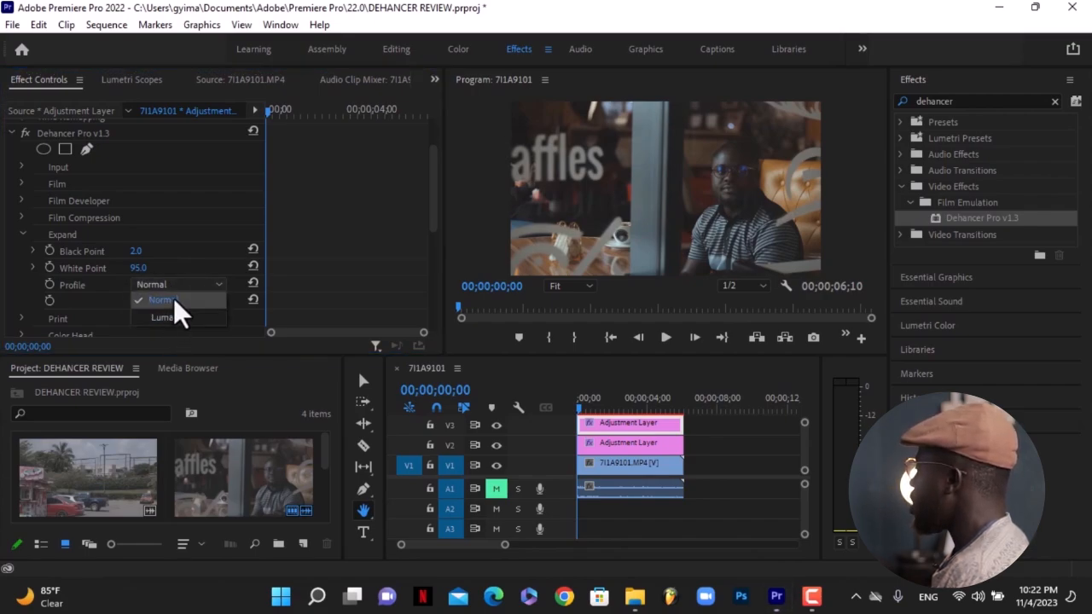
left_click(166, 317)
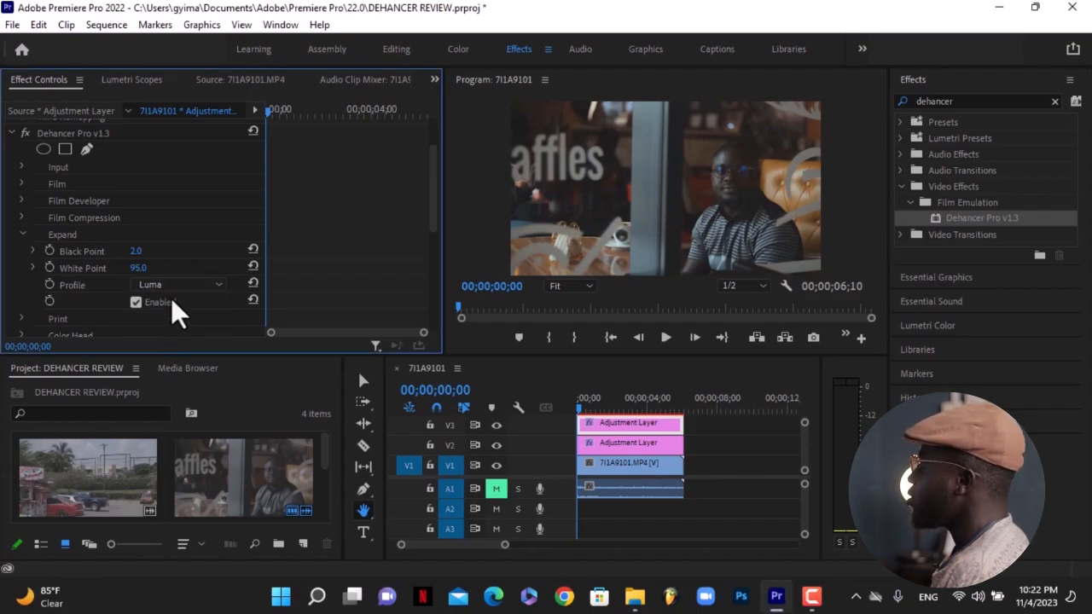
left_click(171, 284)
left_click(168, 300)
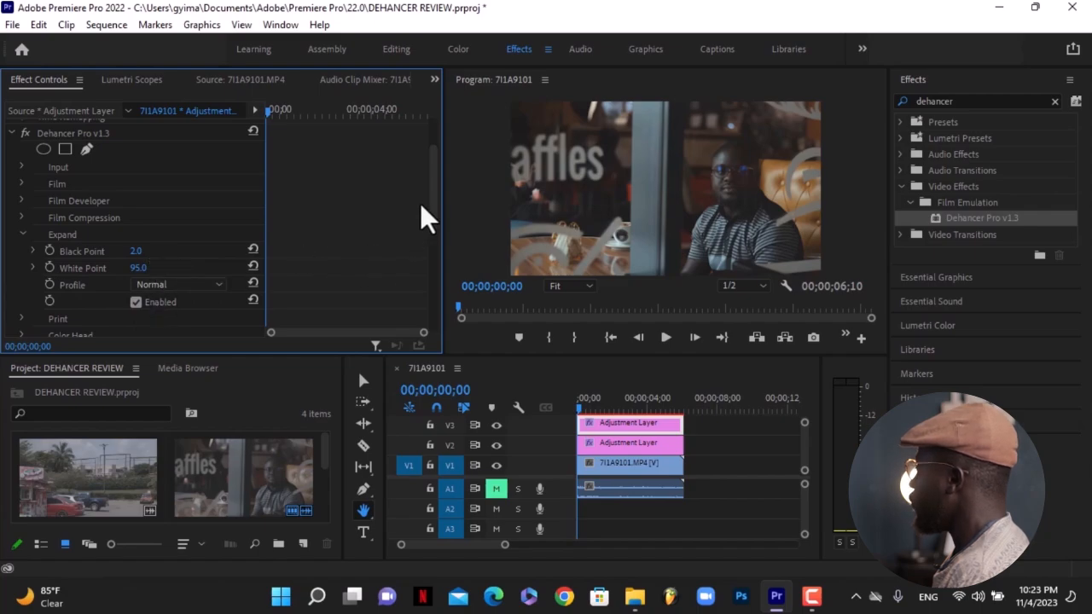
Collapse the Expand group, expand the Print group, and enable Print.
left_click(22, 234)
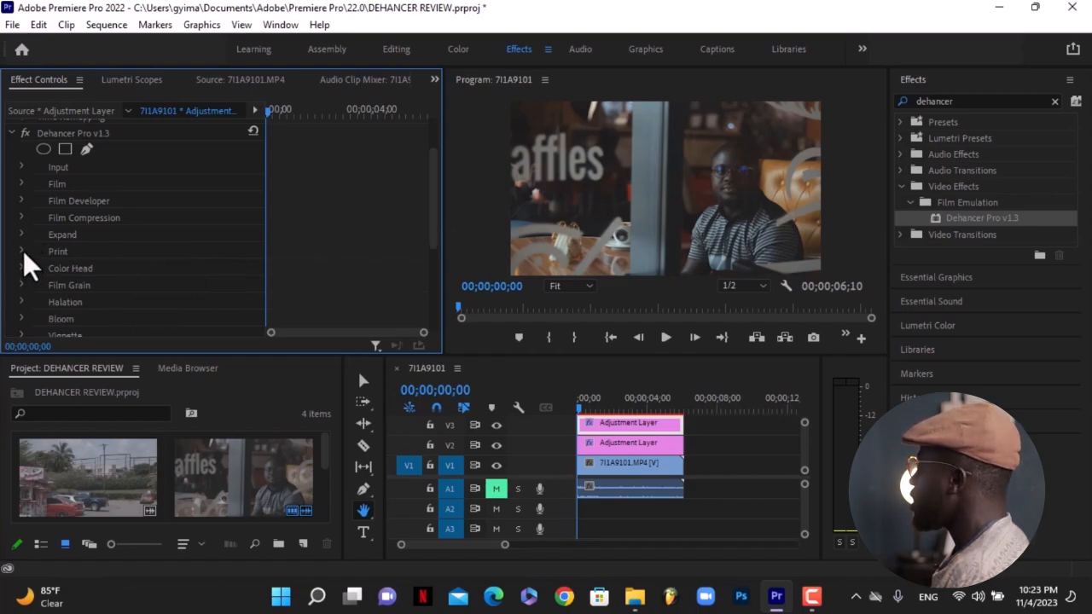
left_click(23, 250)
scroll(23, 250, "down", 1)
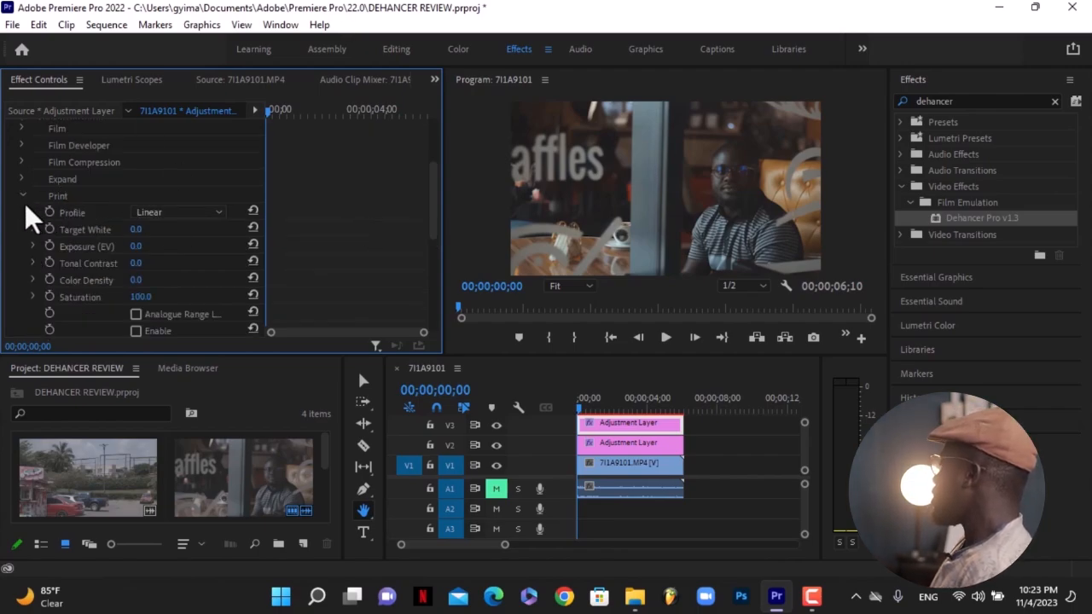
left_click(137, 214)
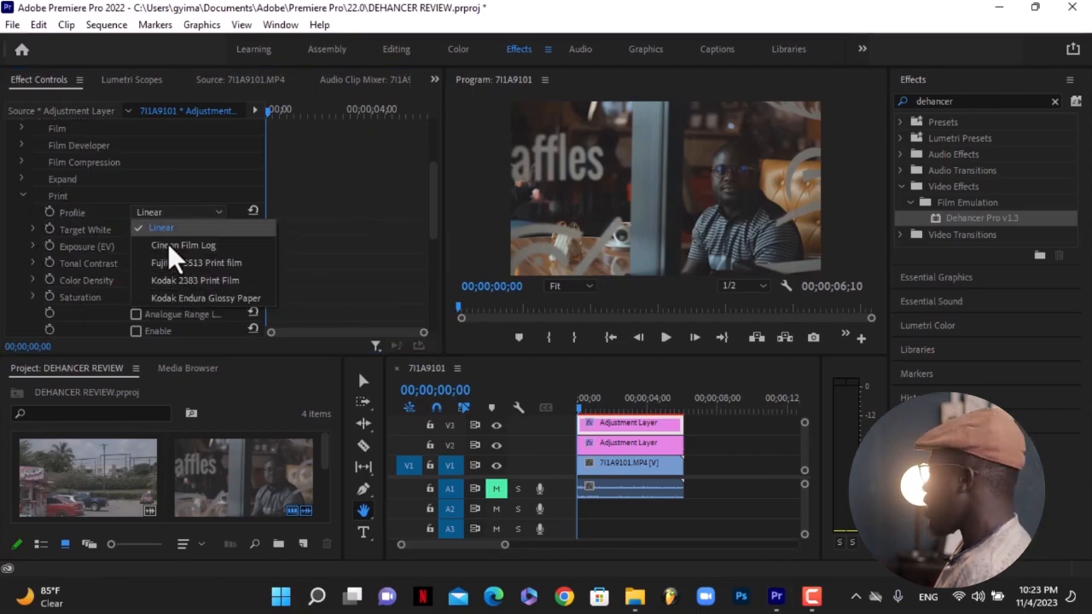
left_click_drag(434, 216, 435, 232)
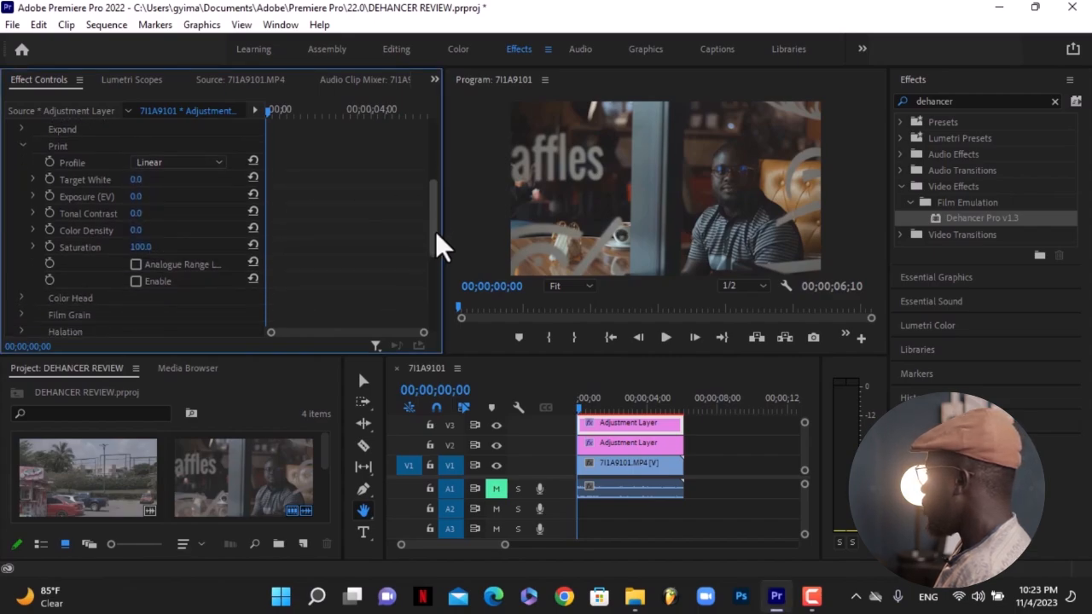
left_click(137, 278)
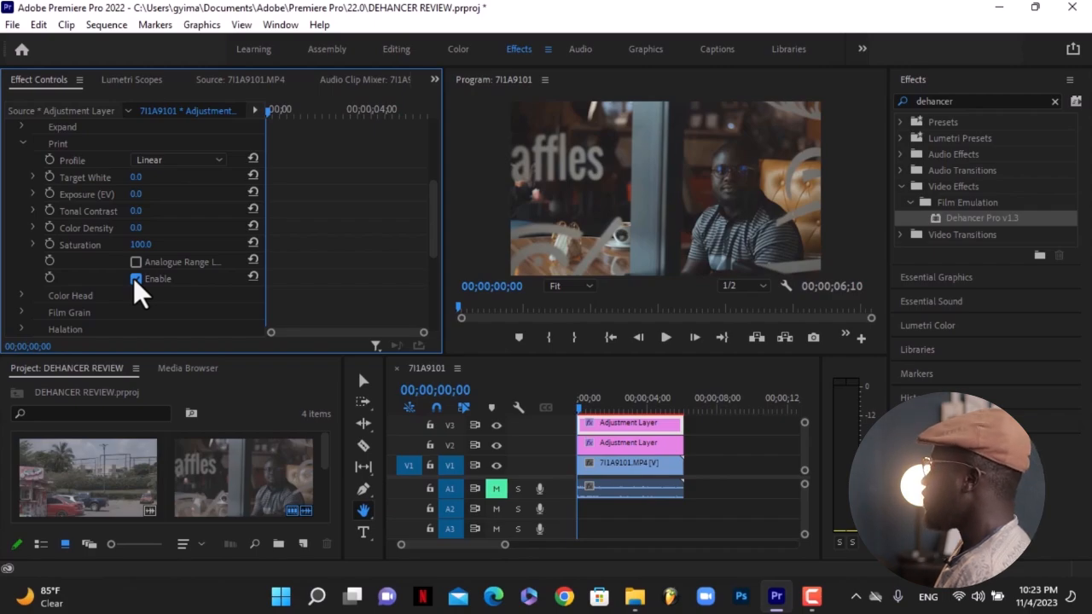
Set the Print profile to Cineon Film Log.
scroll(430, 208, "up", 2)
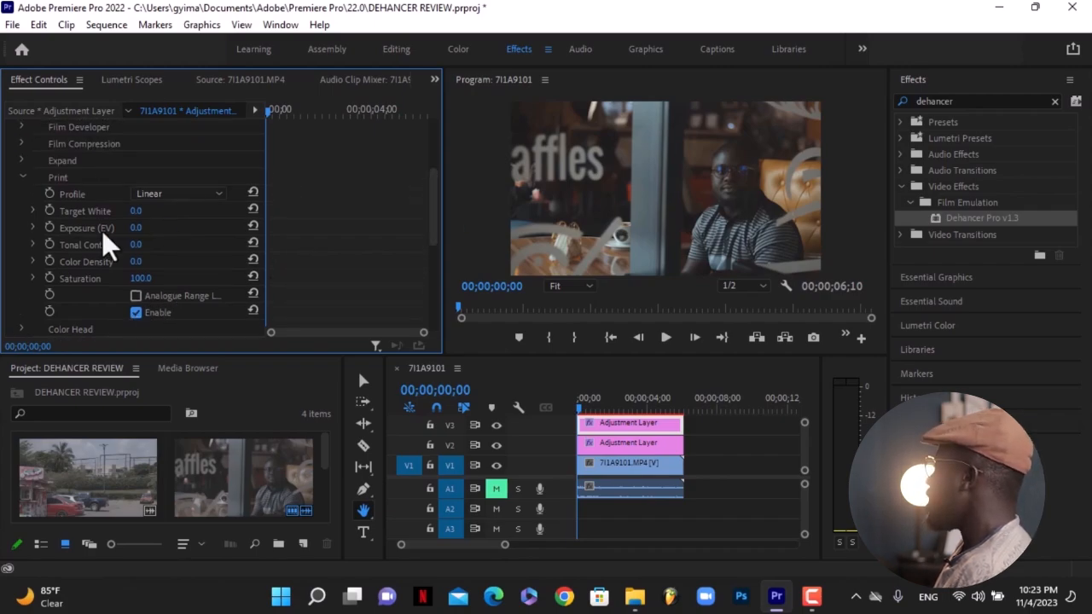
left_click(153, 194)
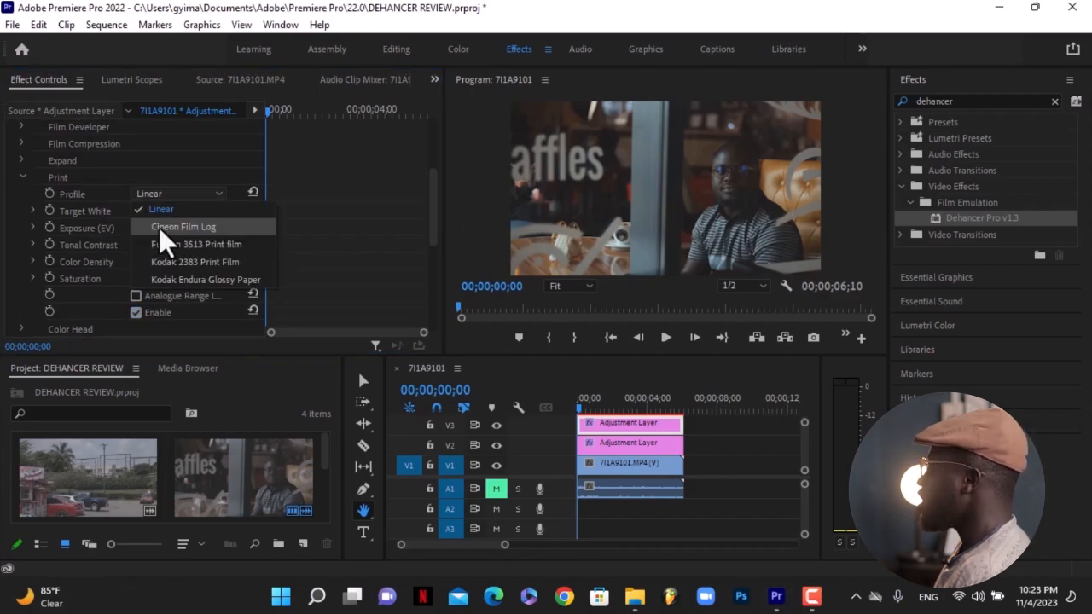
left_click(159, 227)
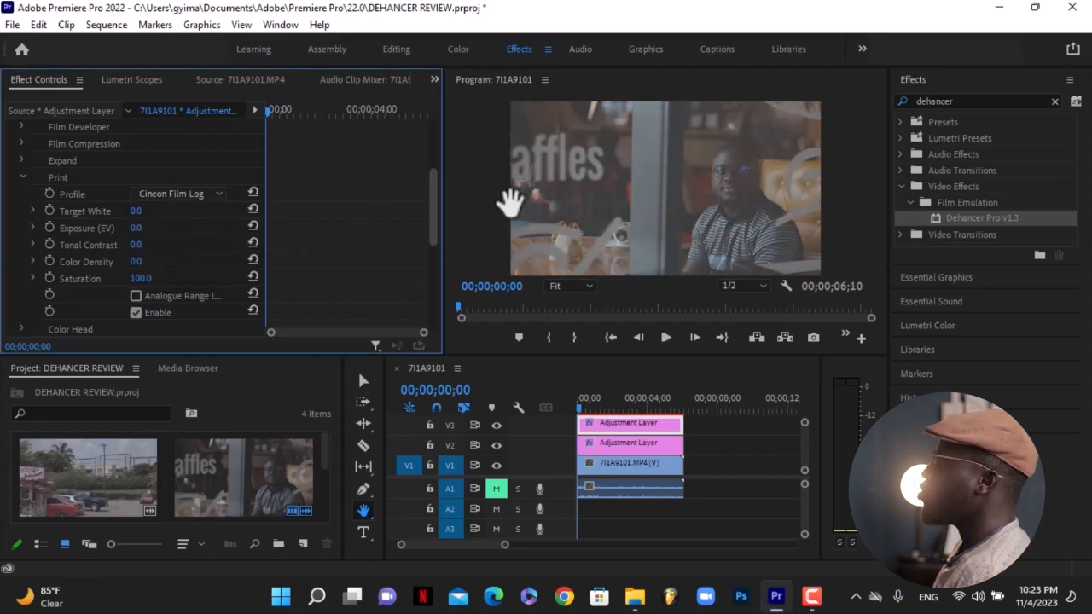
left_click(159, 194)
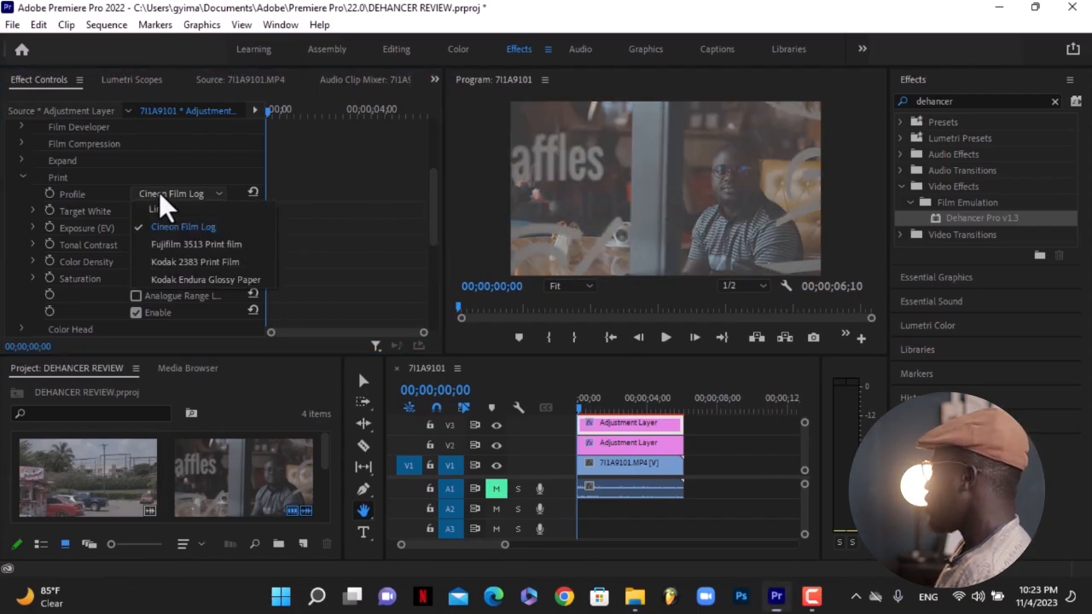
Compare the Print profiles and set the Print profile to Fujifilm 3513 Print film.
left_click(179, 243)
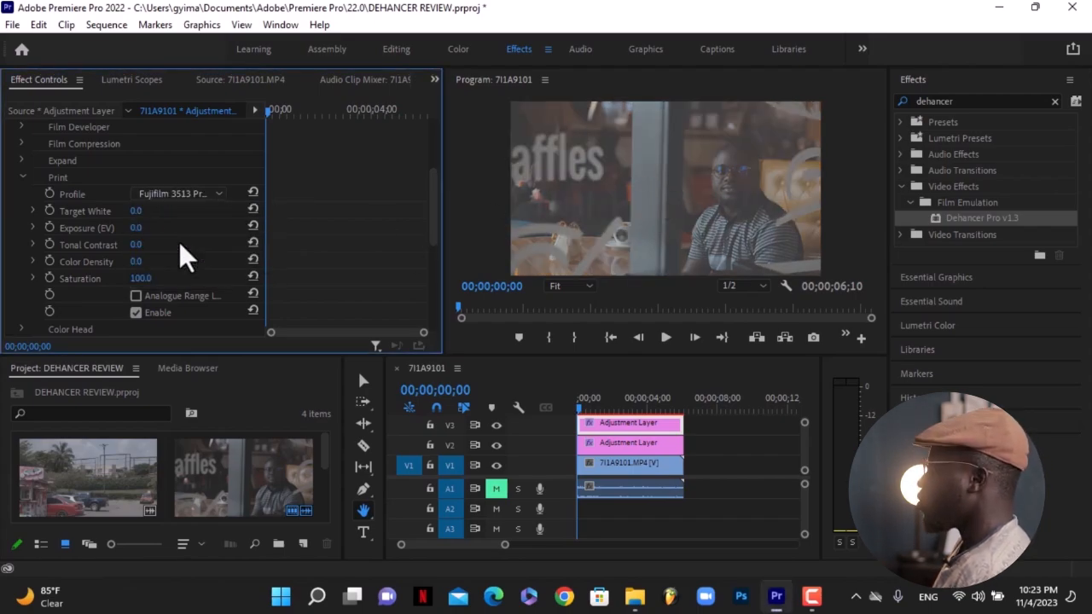
left_click(179, 186)
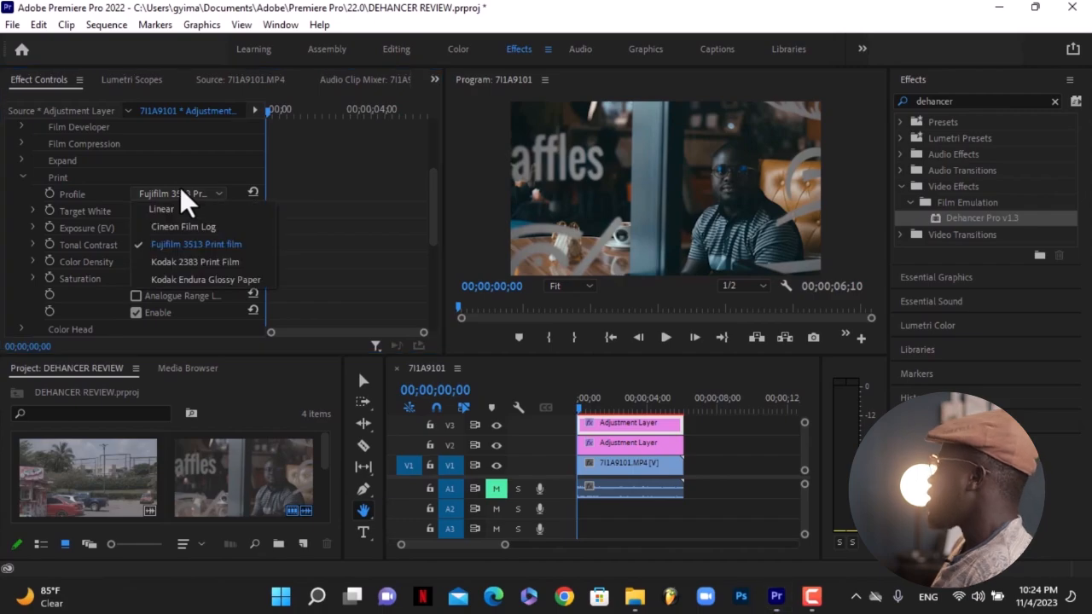
left_click(164, 265)
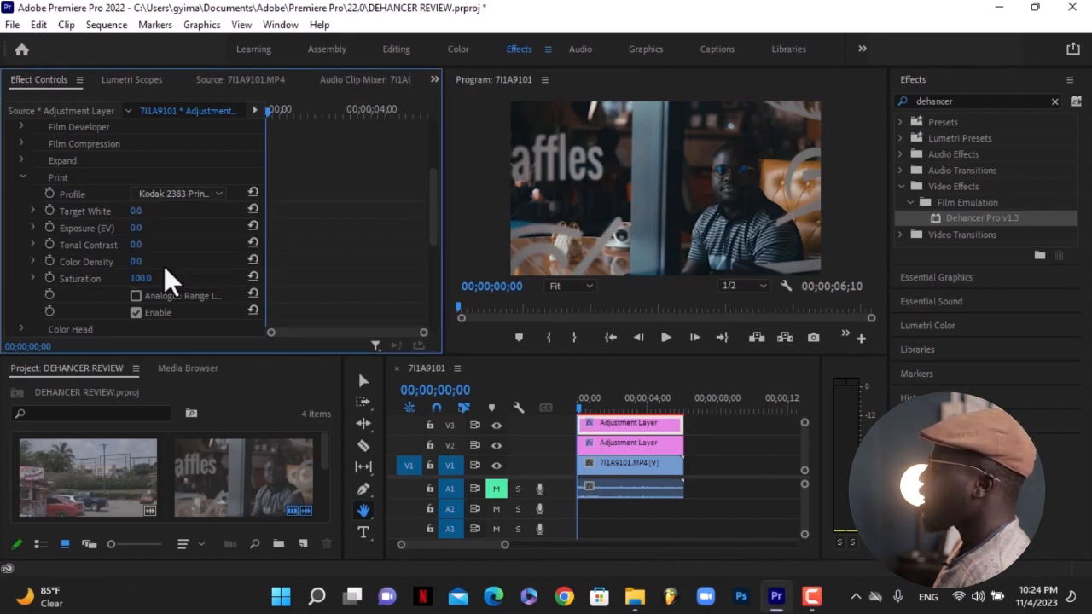
left_click(165, 194)
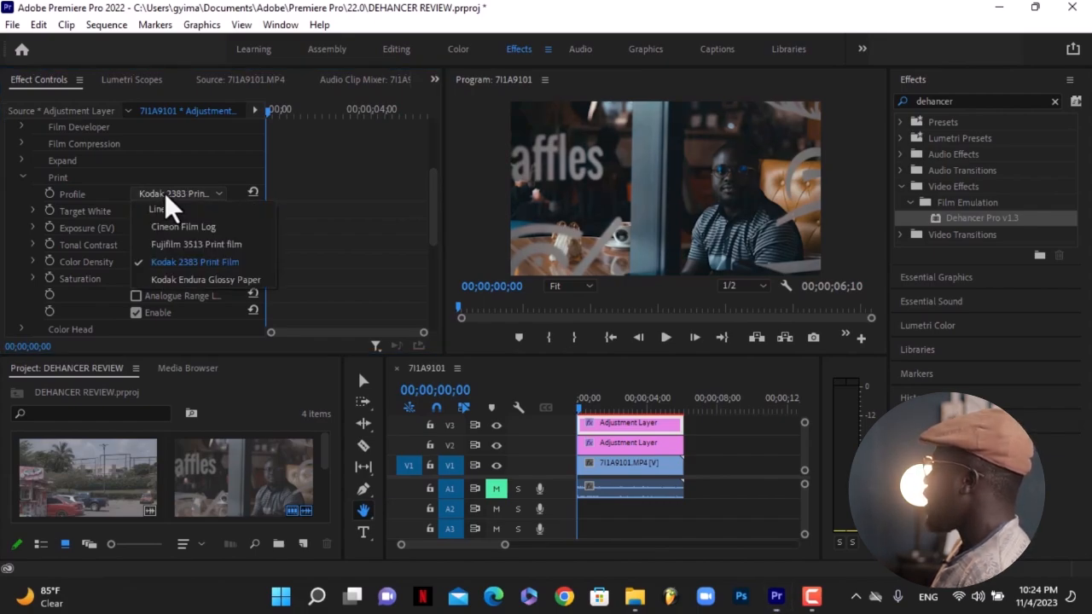
left_click(164, 281)
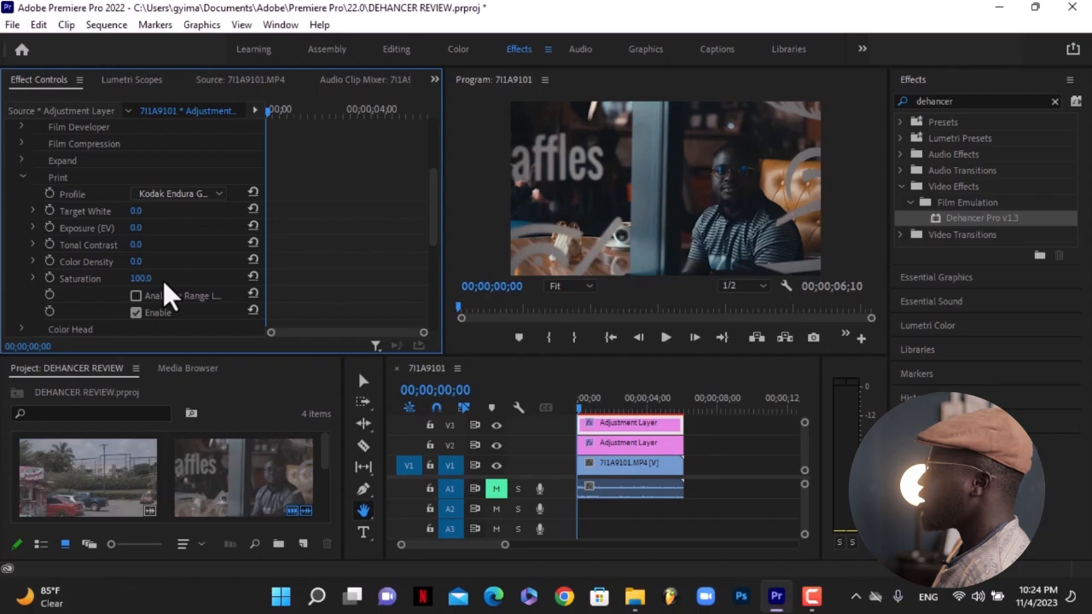
left_click(183, 189)
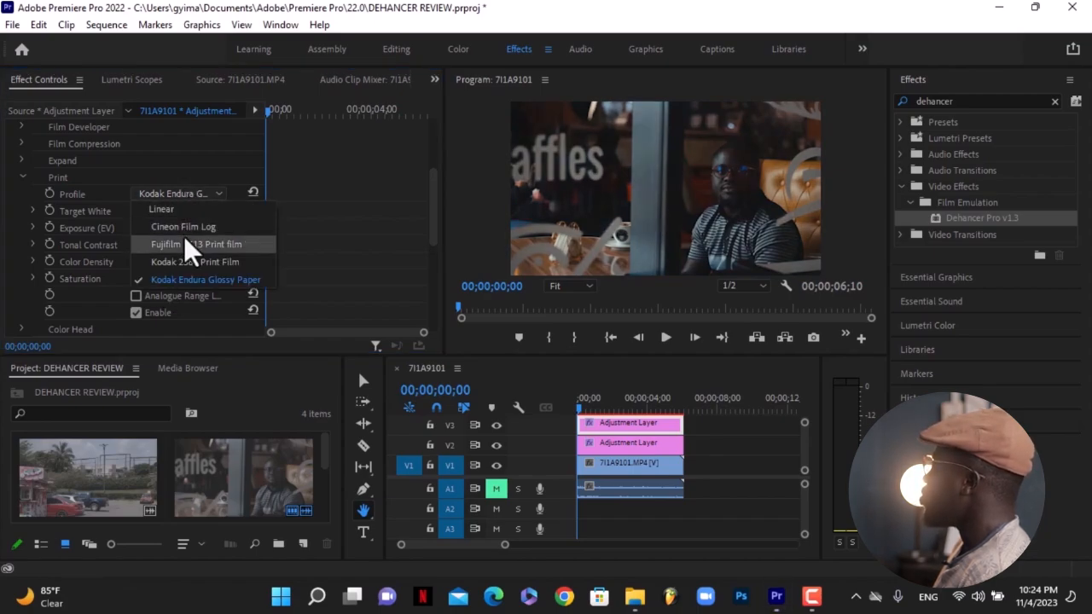
left_click(184, 229)
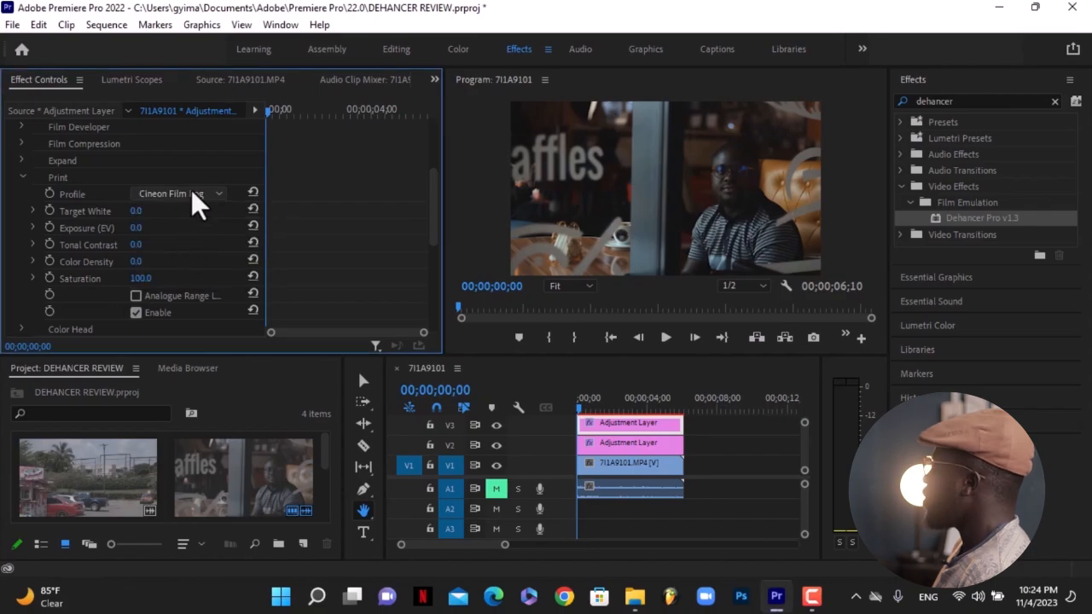
left_click(188, 191)
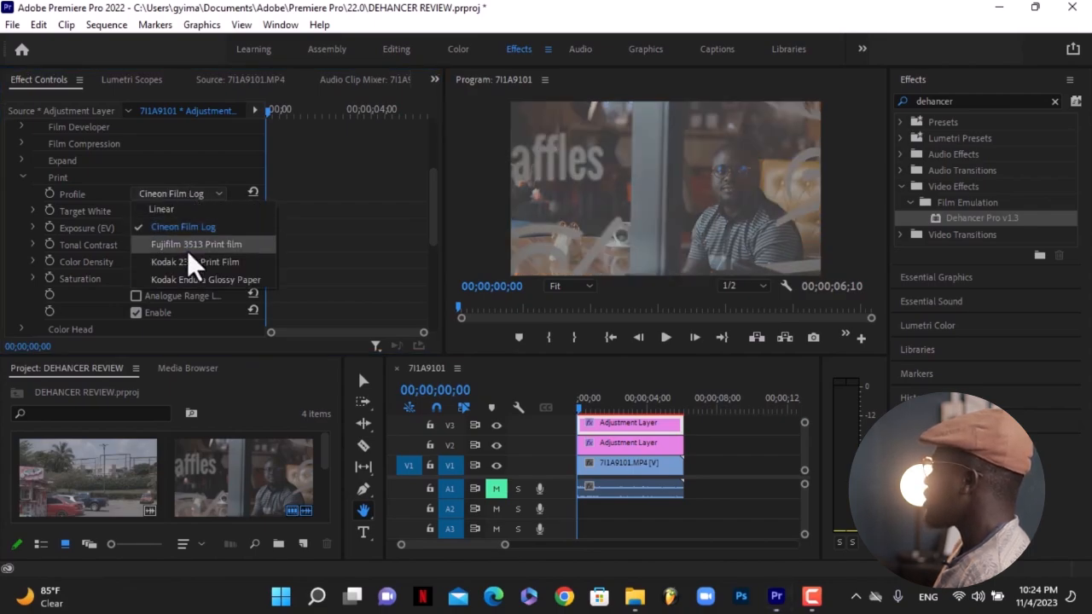
left_click(188, 242)
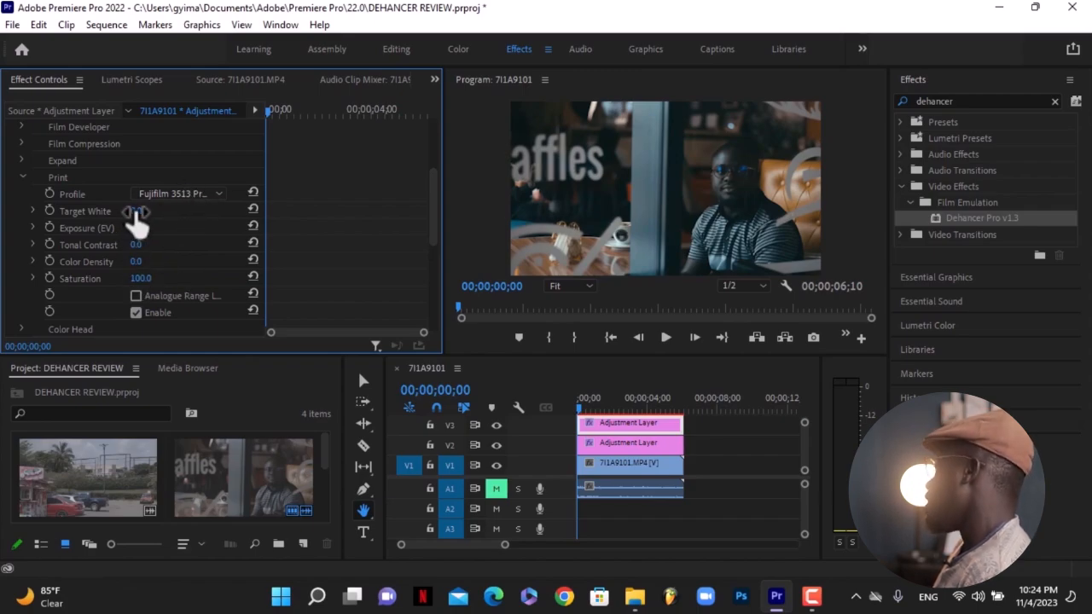
Try adjusting the Print Target White, then reset it.
left_click_drag(136, 211, 152, 210)
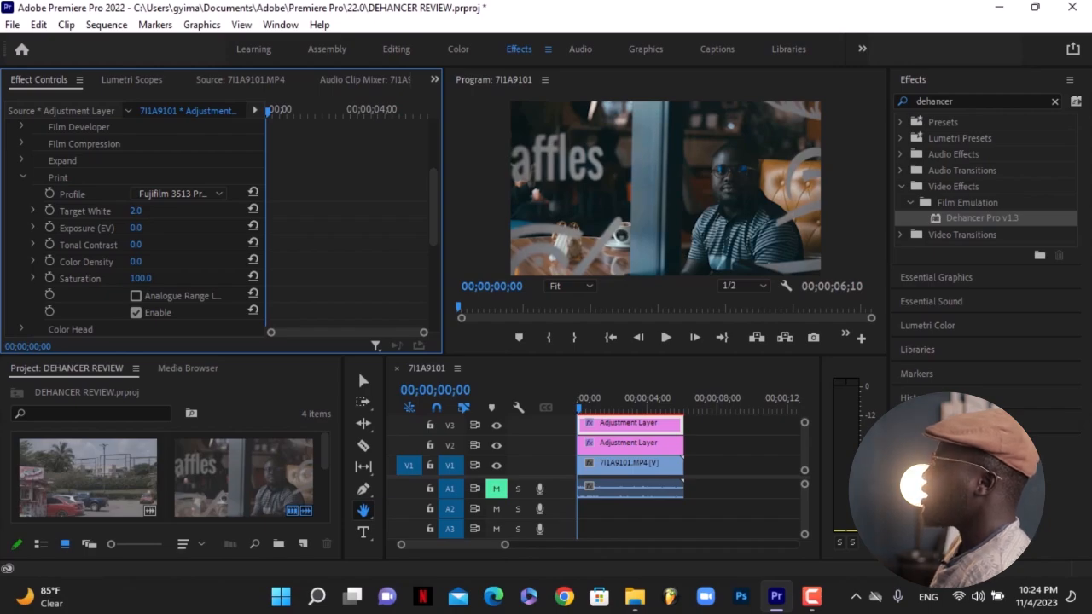
left_click_drag(152, 211, 118, 210)
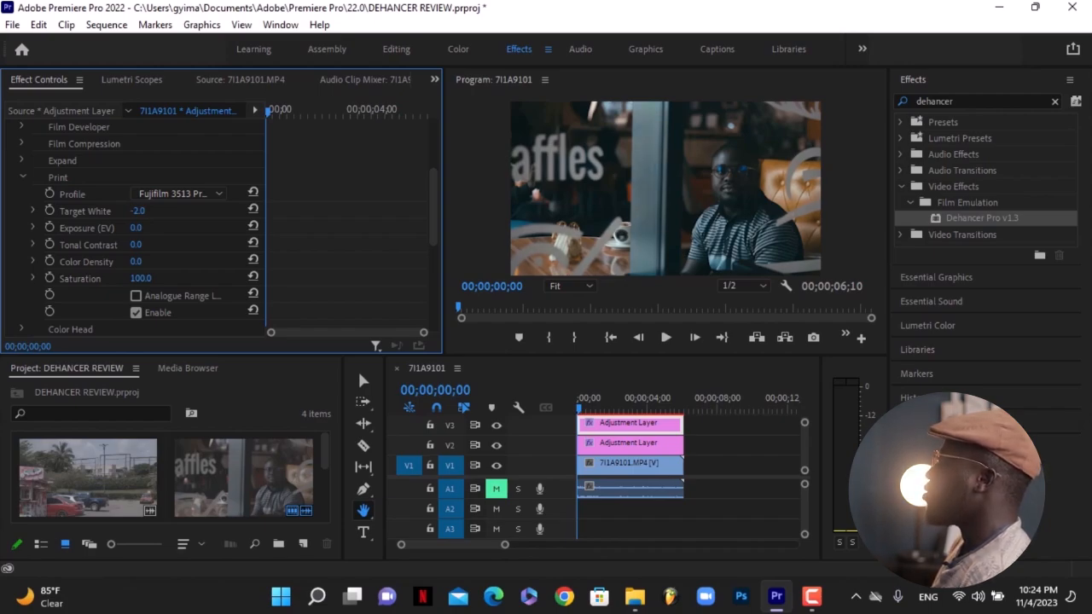
left_click(253, 208)
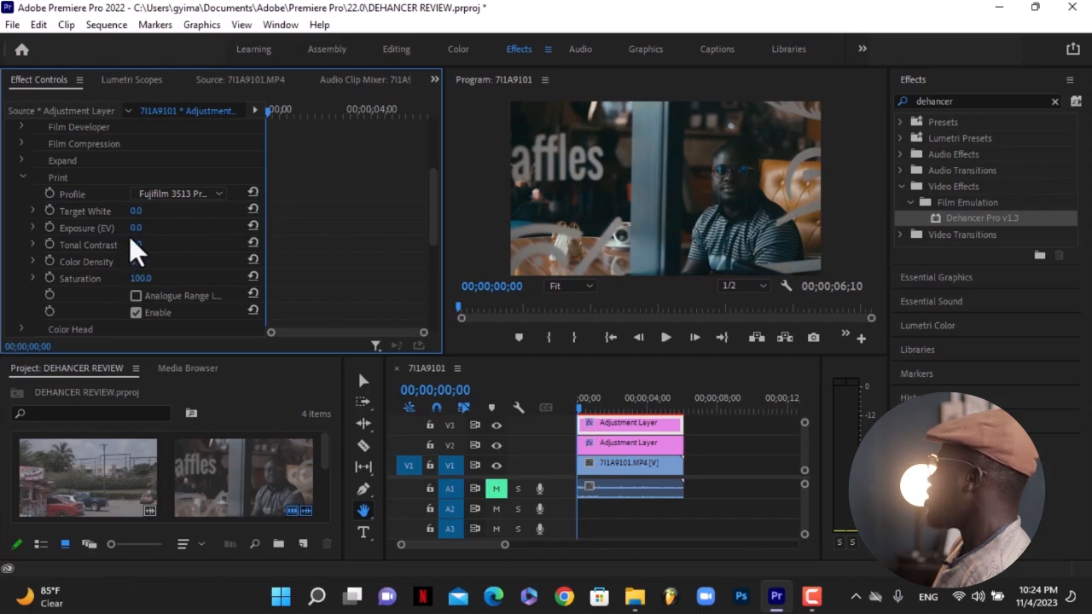
Set the Print Exposure (EV) to 0.3.
left_click_drag(139, 226, 149, 226)
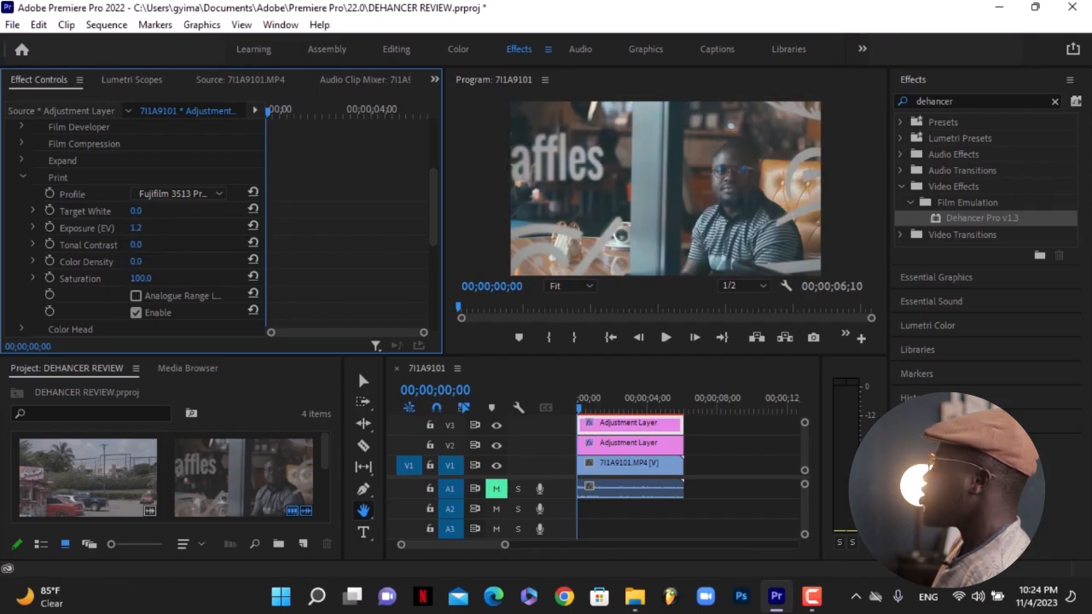
left_click(250, 227)
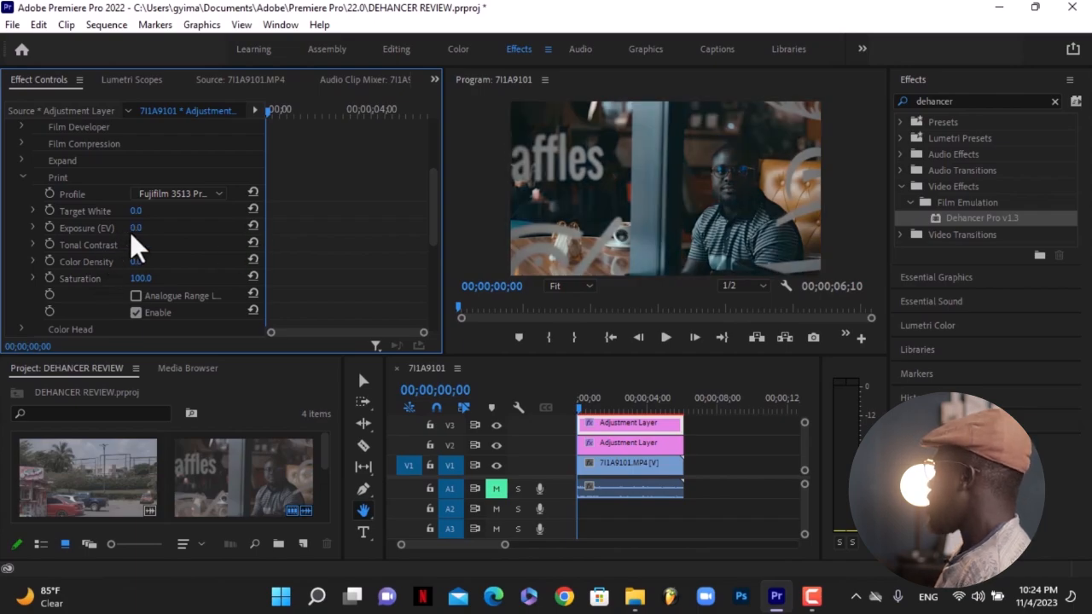
left_click(135, 228)
type("0.")
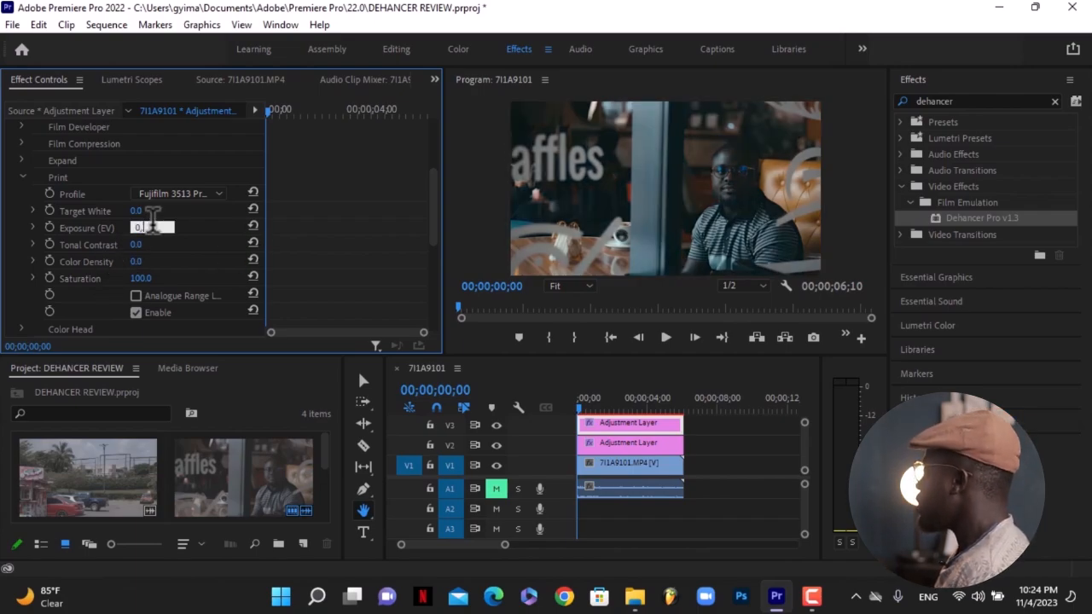
key("BackSpace")
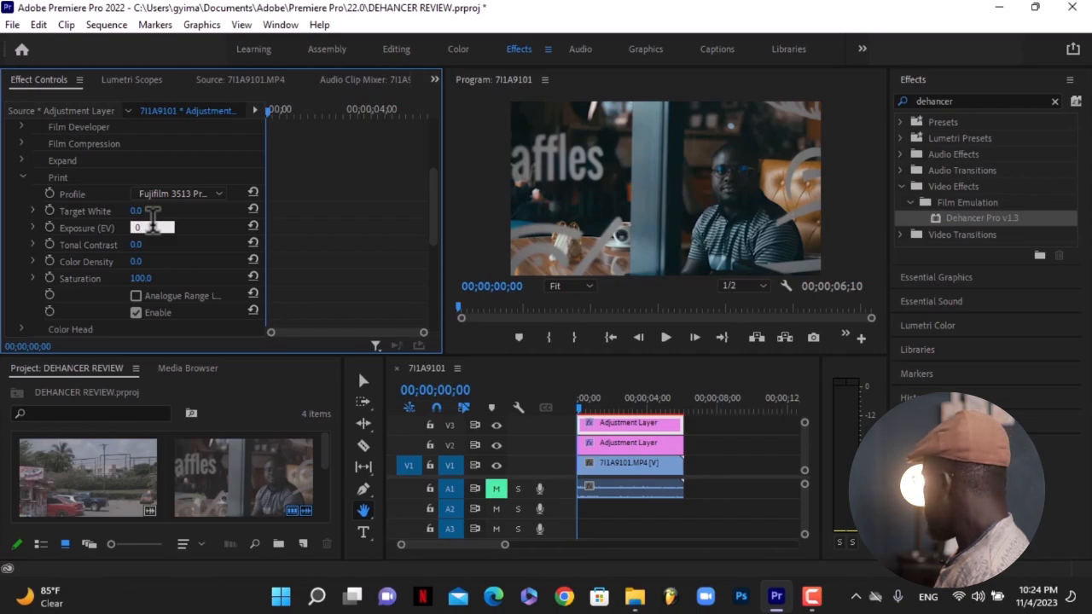
type(".3")
key("Return")
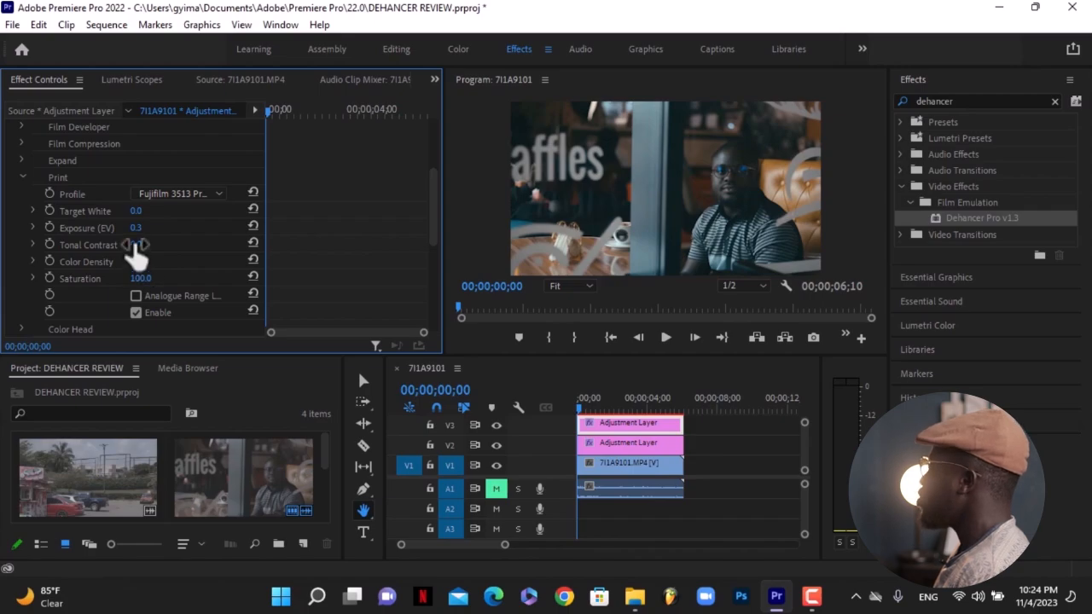
Set the Print Tonal Contrast to -2.0 and Color Density to 95.
mouse_move(138, 245)
left_mouse_down()
mouse_move(157, 245)
mouse_move(117, 245)
mouse_move(130, 245)
left_mouse_up()
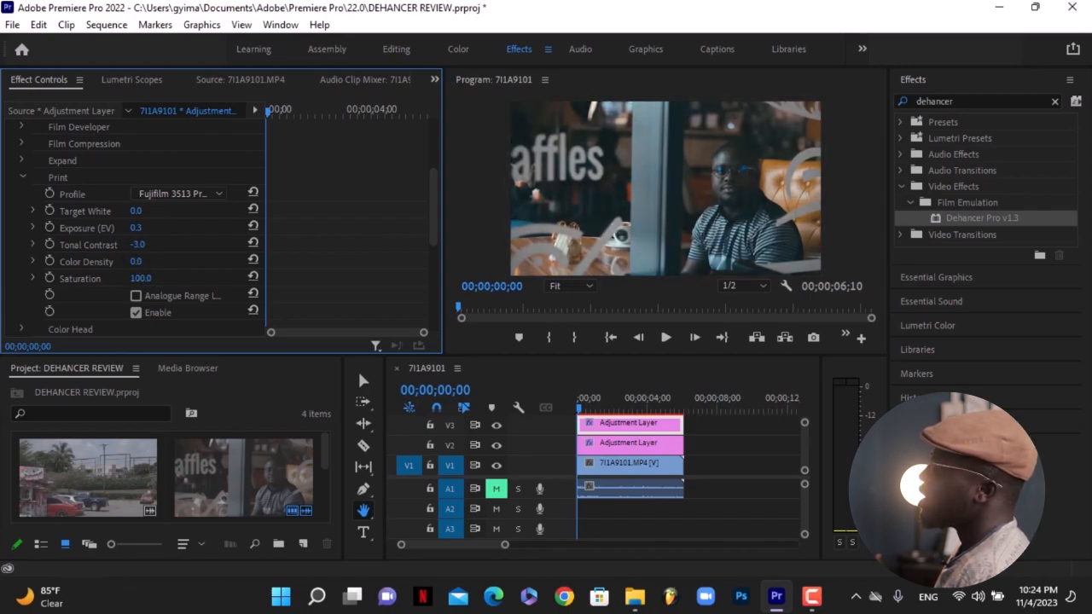
left_click(139, 244)
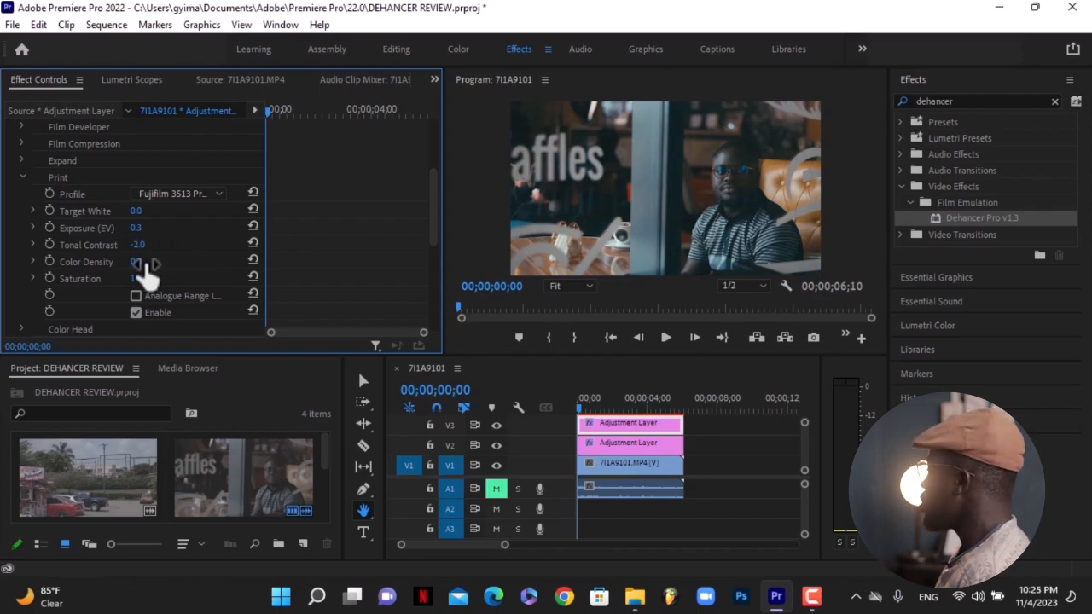
left_click_drag(137, 262, 181, 262)
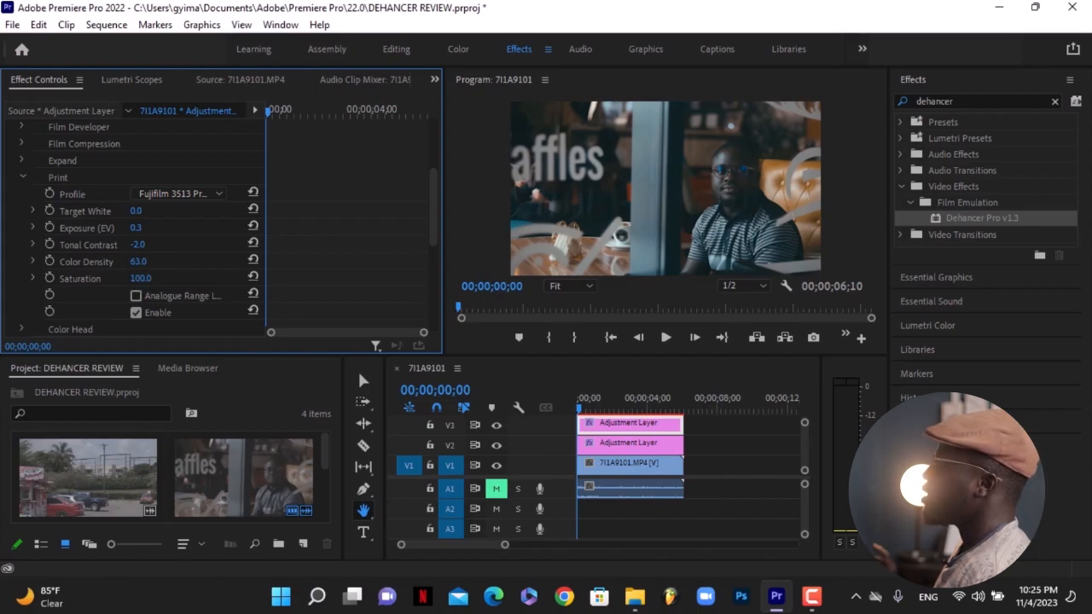
left_click_drag(137, 262, 186, 262)
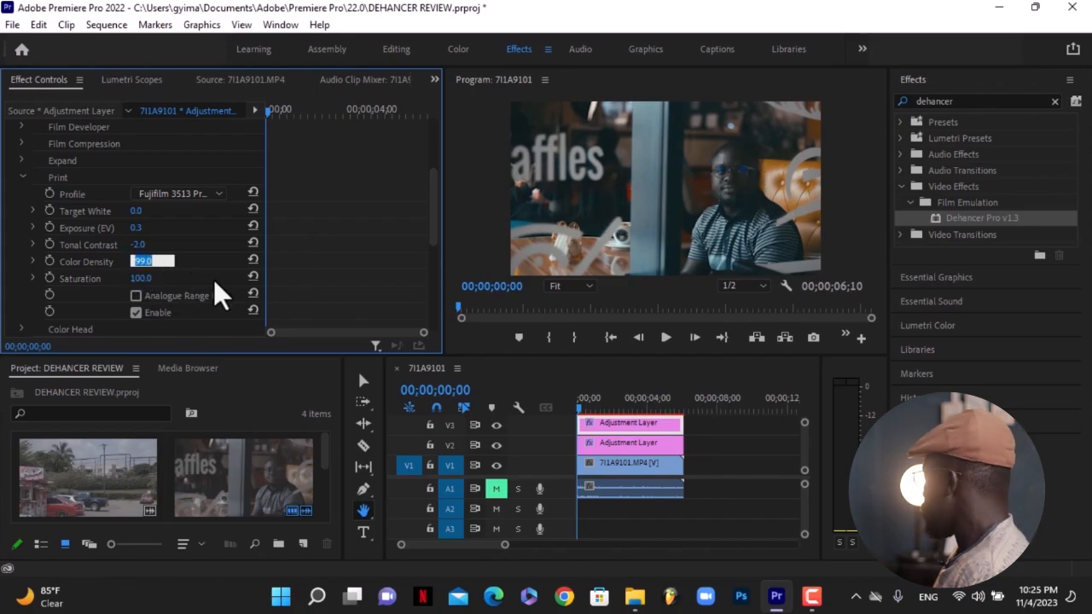
type("96")
key("Return")
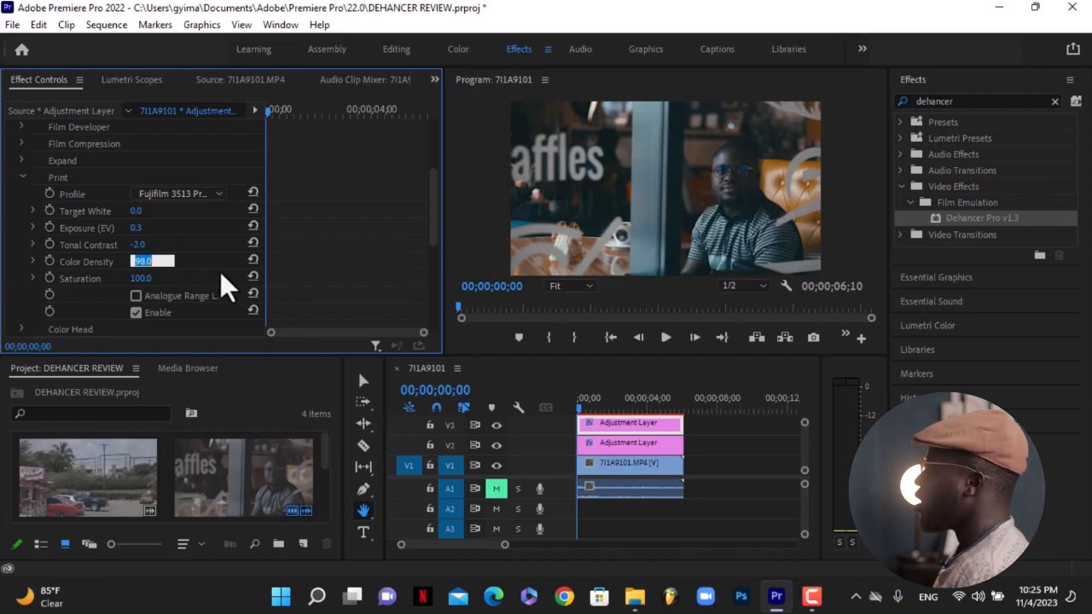
left_click(223, 273)
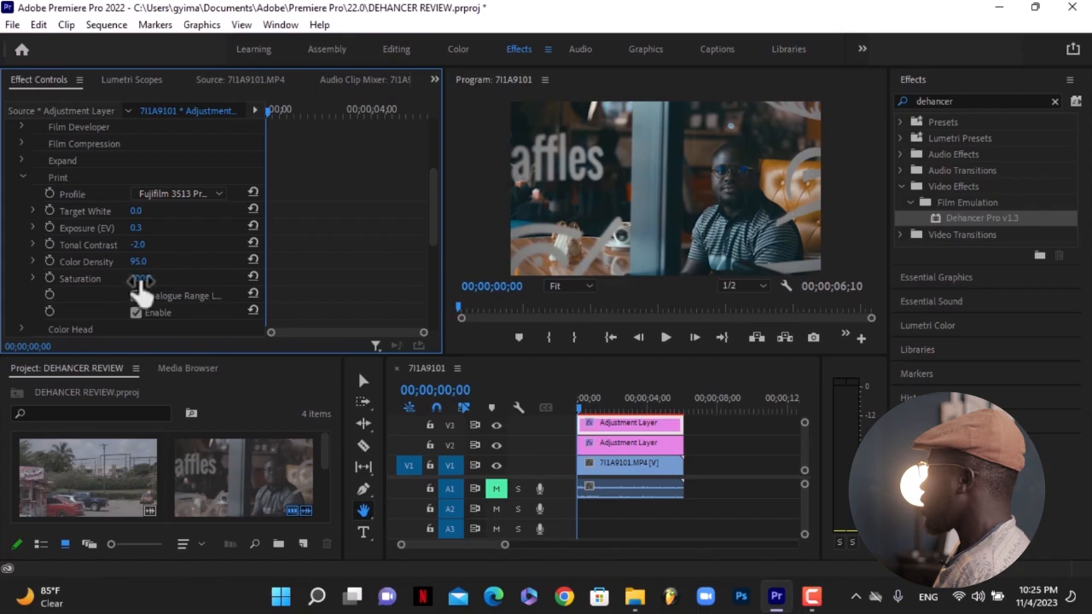
Set the Print Saturation to 90.
left_click_drag(141, 279, 77, 279)
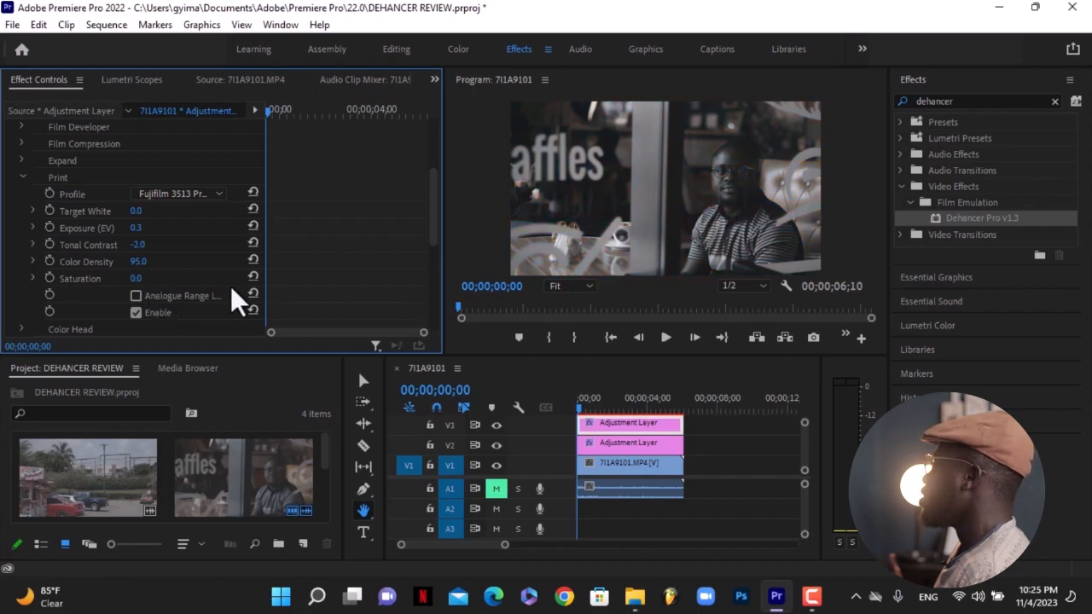
left_click(252, 275)
left_click(141, 279)
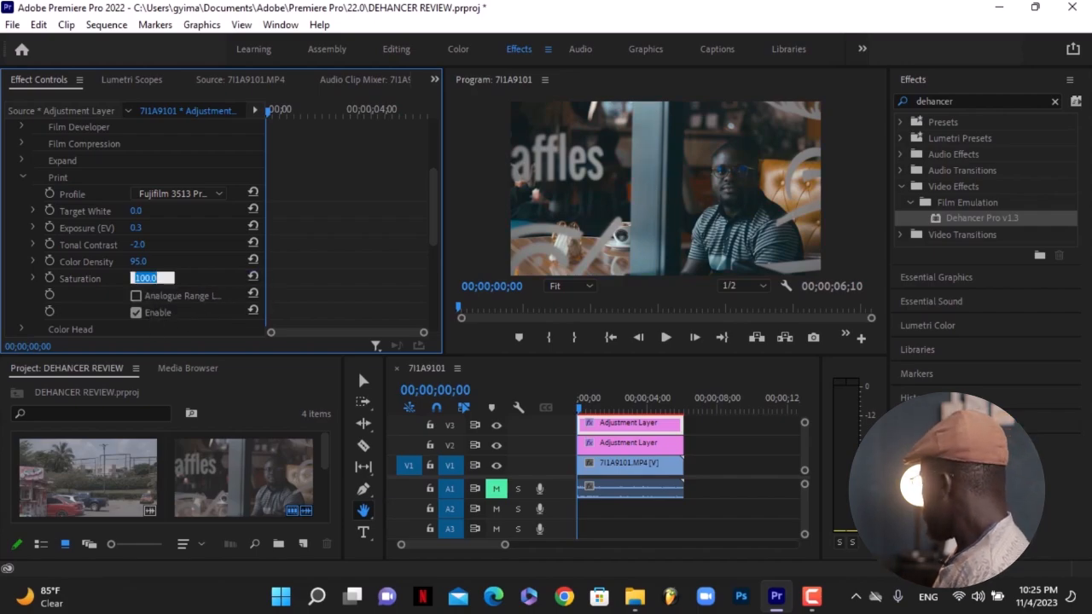
type("90")
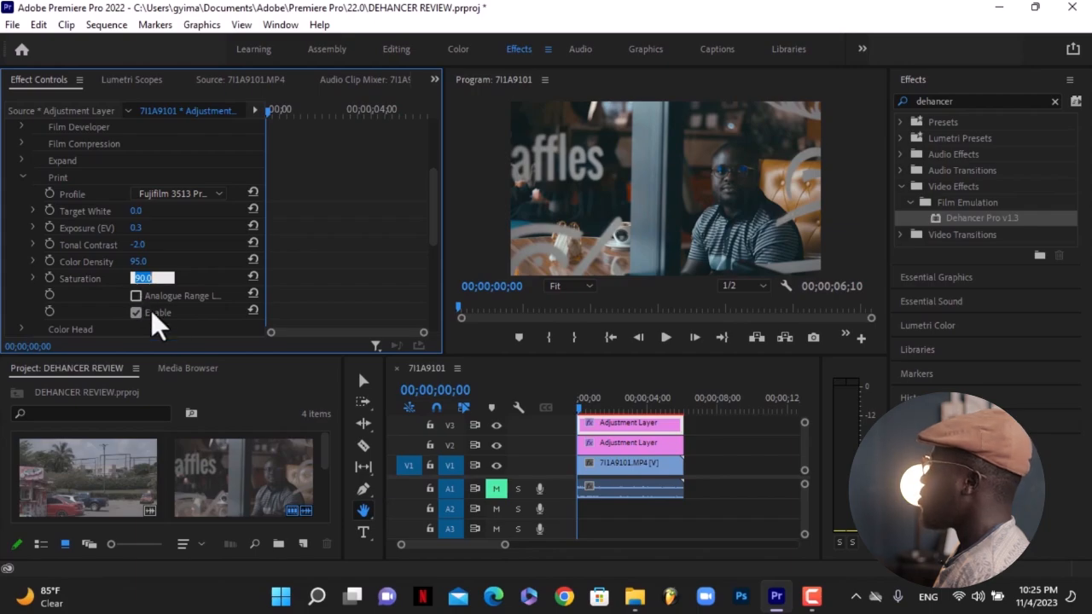
key("Return")
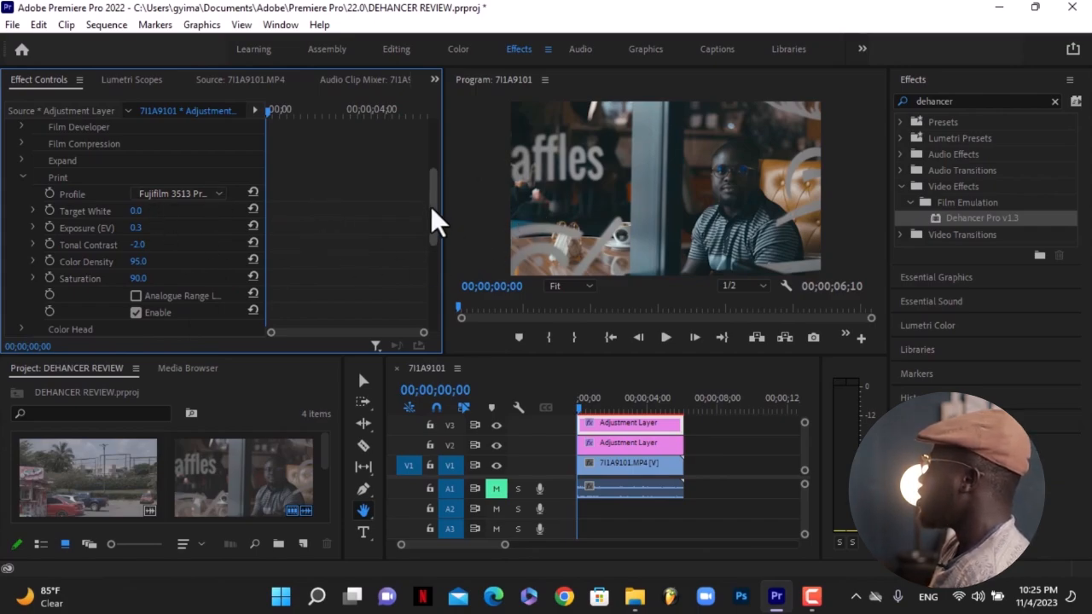
Toggle the Dehancer Pro effect off and on to compare the image before and after.
left_click_drag(431, 208, 428, 147)
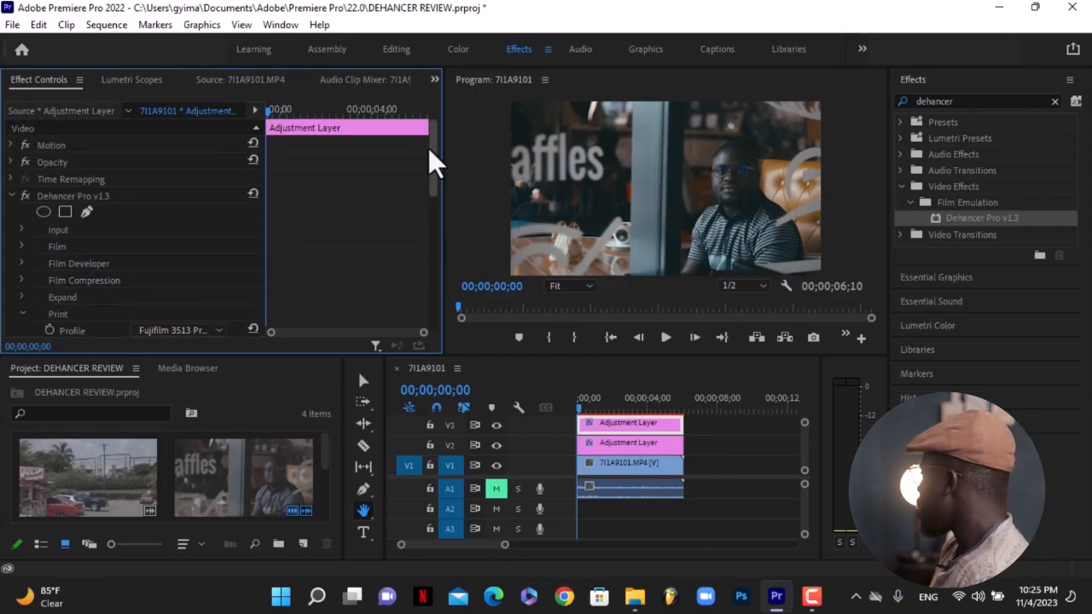
left_click(26, 196)
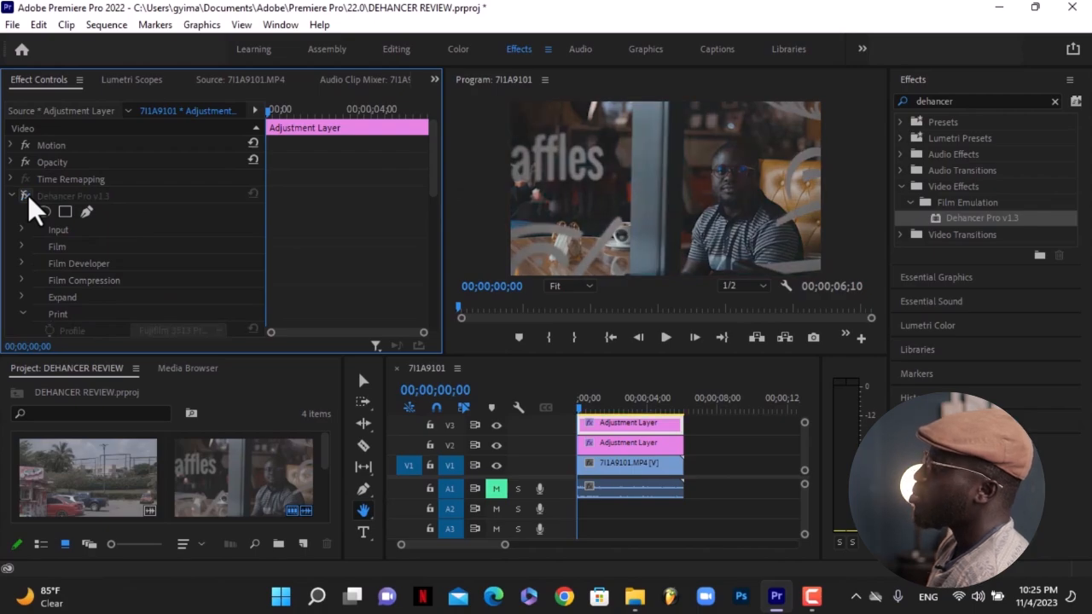
left_click(26, 195)
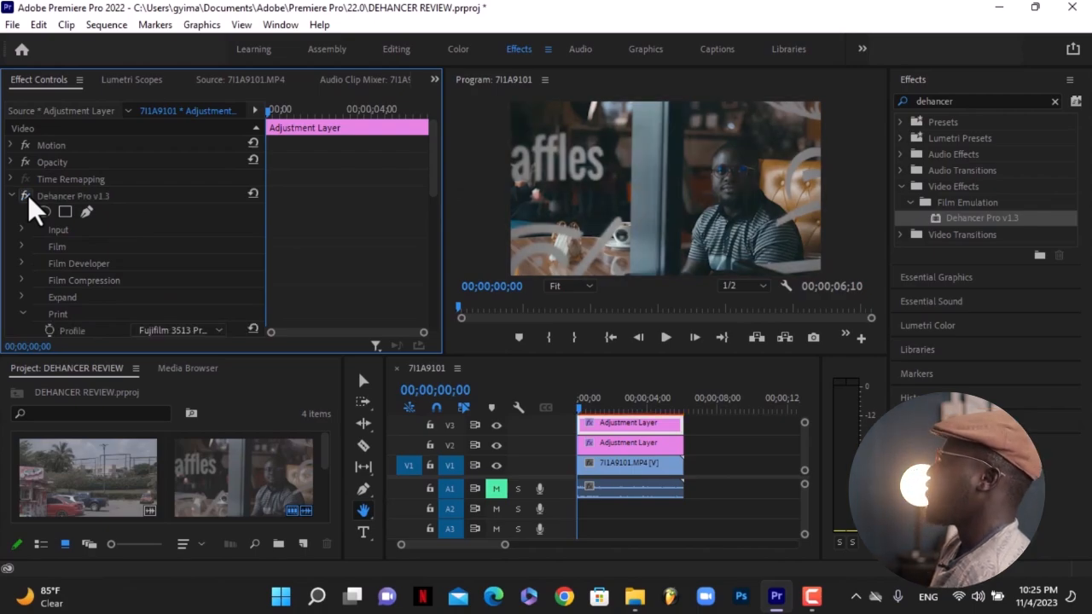
left_click(27, 195)
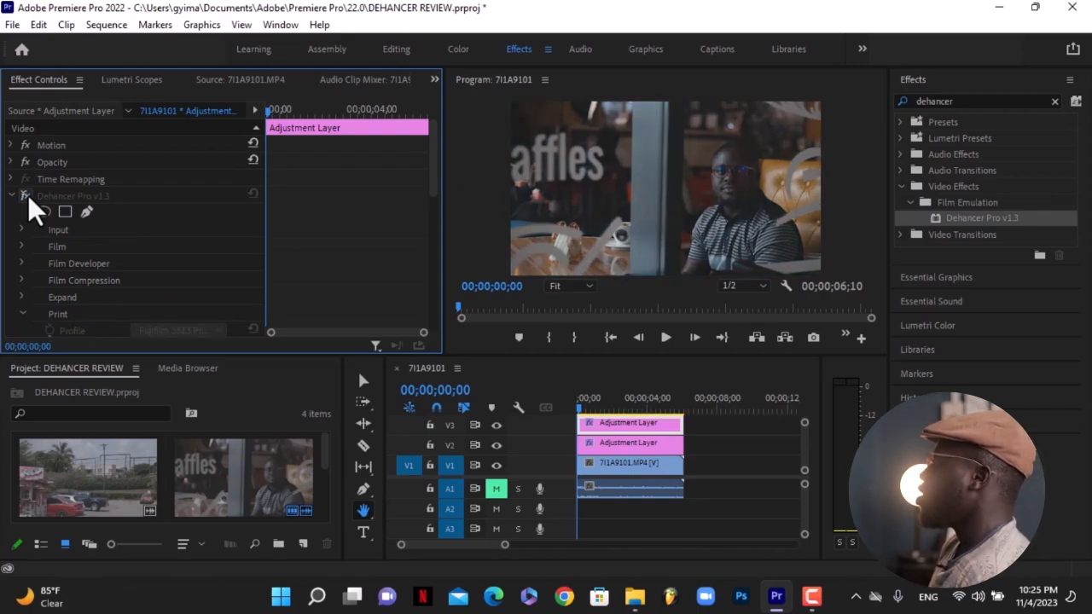
left_click(26, 195)
Collapse the Print group and expand the Film Grain group, briefly checking Color Head on the way.
left_click_drag(435, 182, 429, 237)
left_click(19, 143)
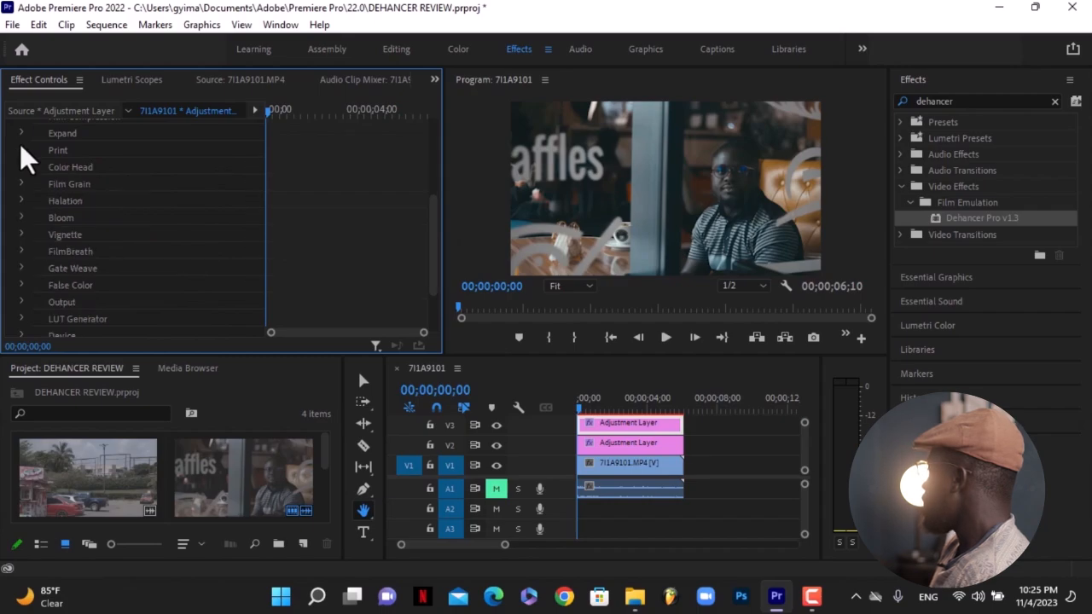
left_click(23, 165)
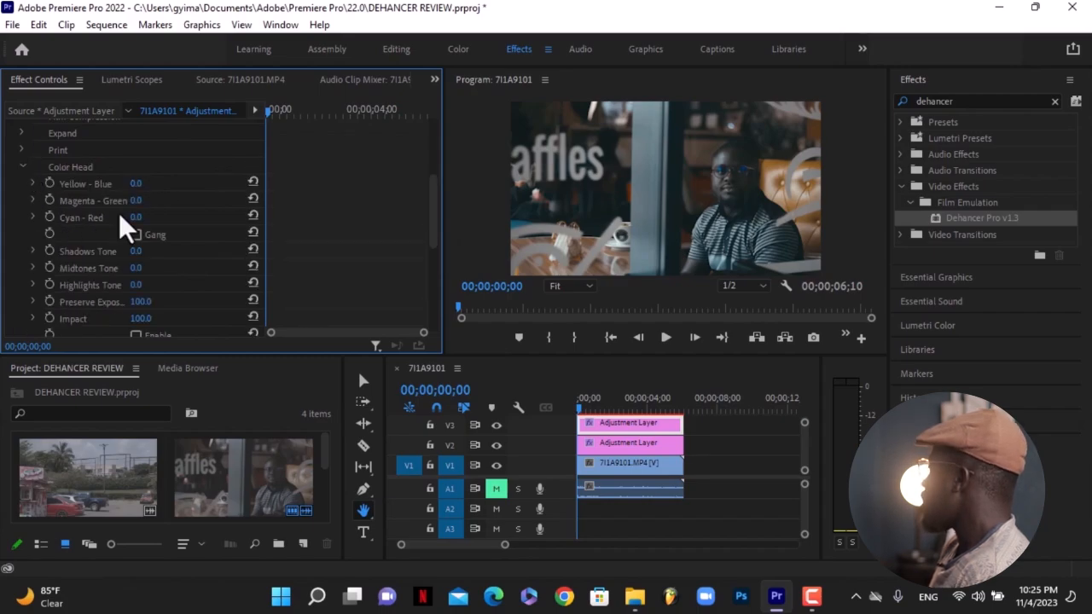
left_click(23, 167)
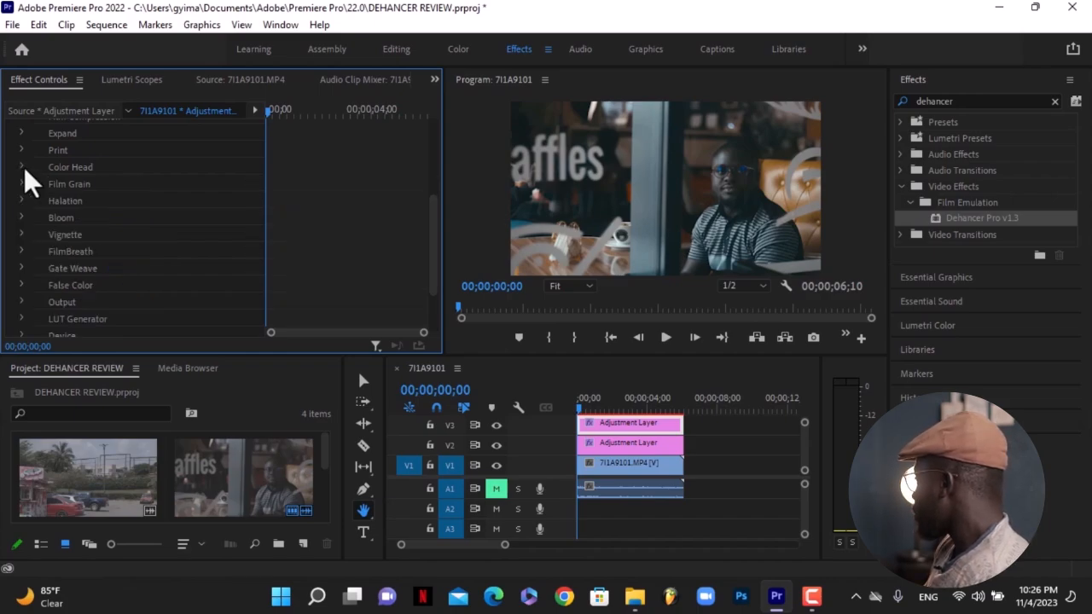
left_click(22, 183)
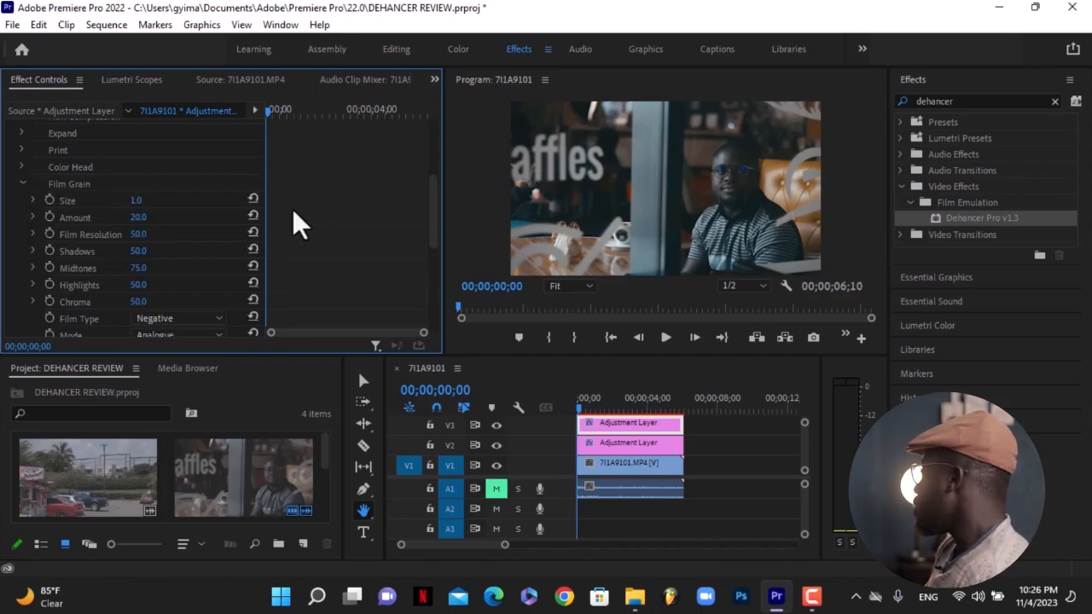
Set the Film Grain Size to 2.0 and Amount to 60.
left_click_drag(433, 217, 432, 229)
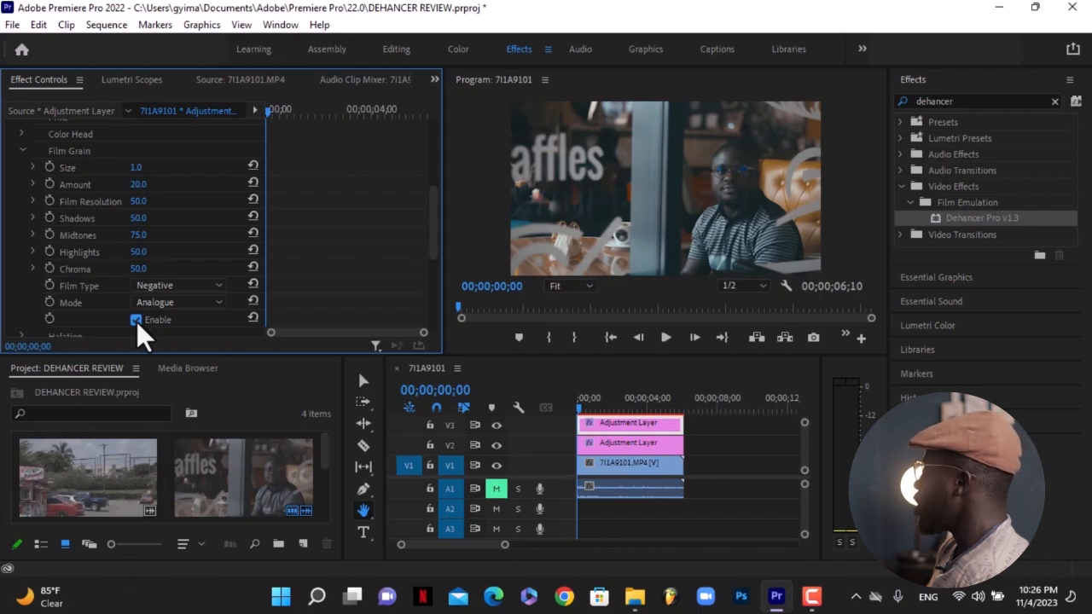
left_click(137, 166)
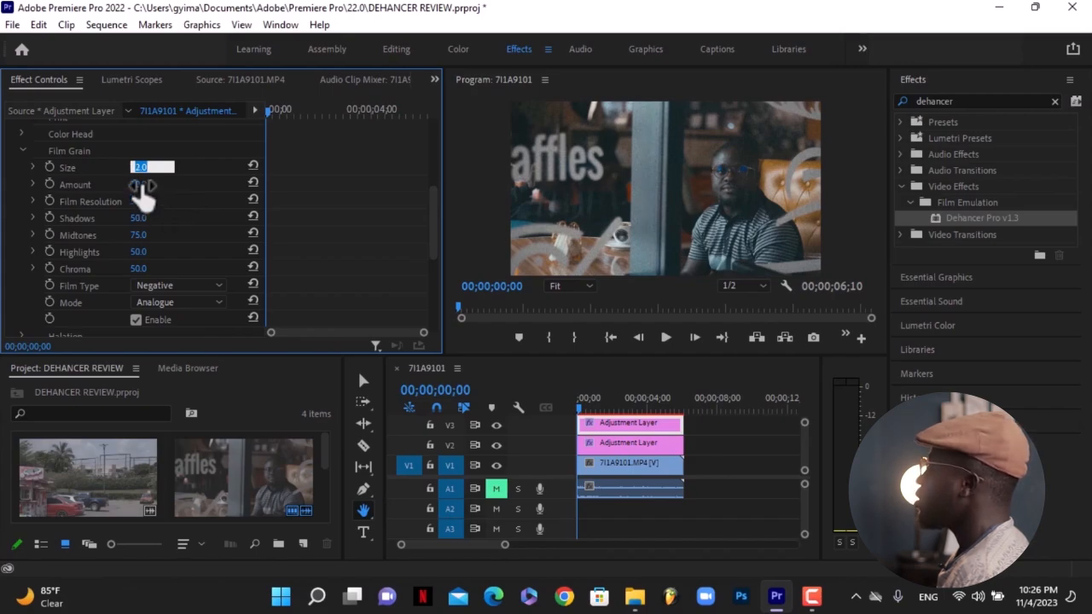
left_click(142, 184)
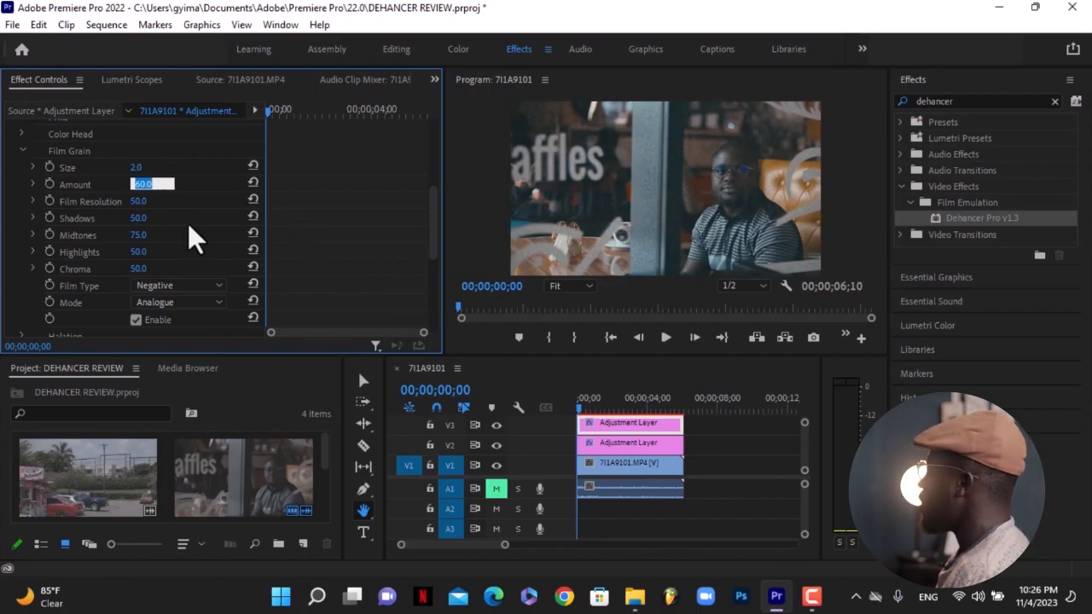
key("Return")
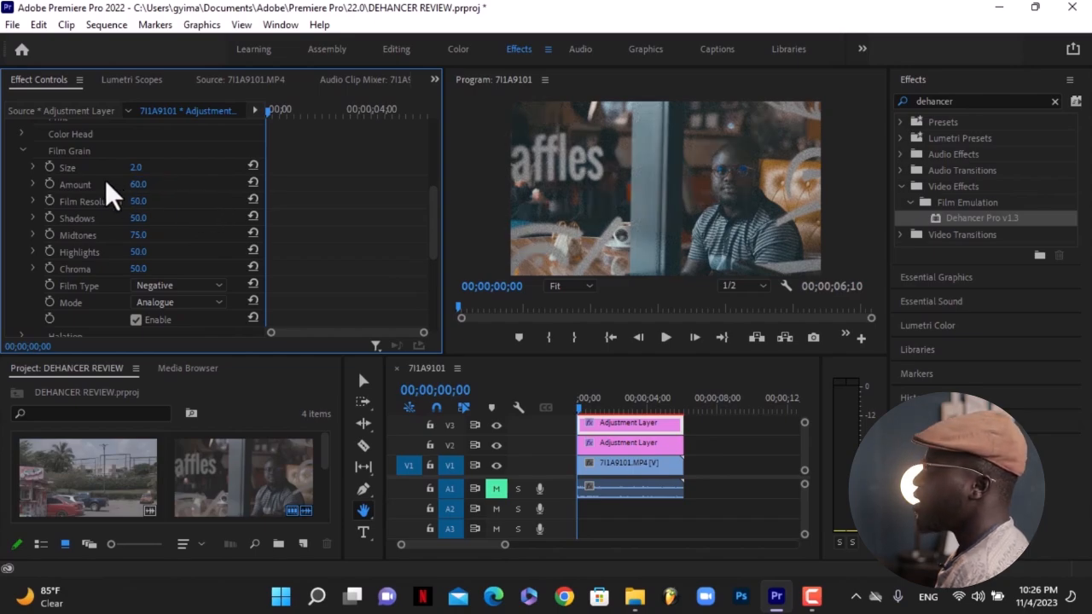
Set the Film Grain Amount to 40 while previewing the frame at 50%.
left_click(571, 286)
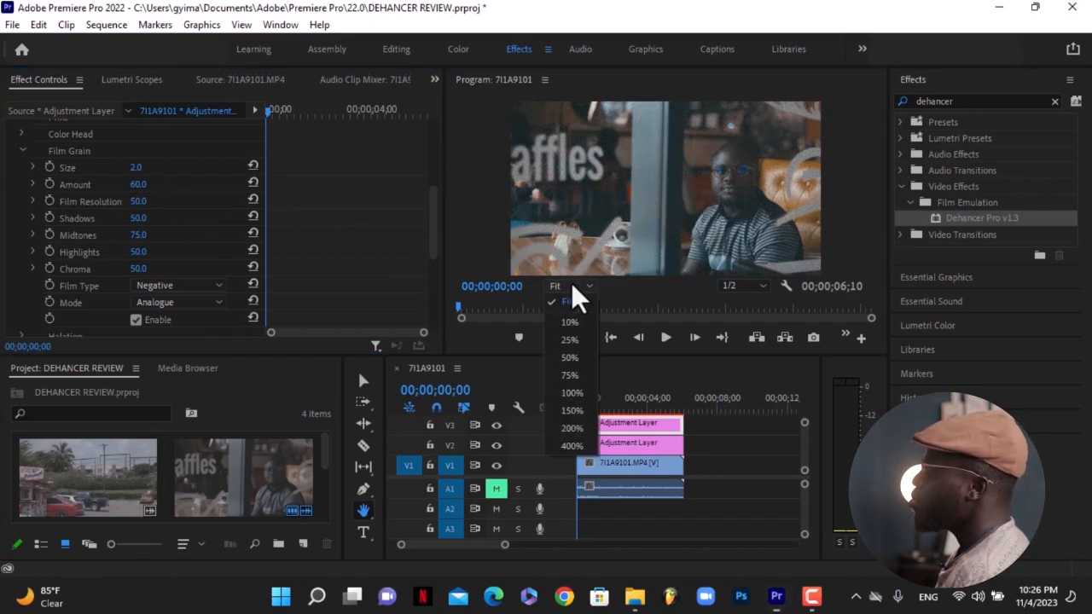
left_click(563, 358)
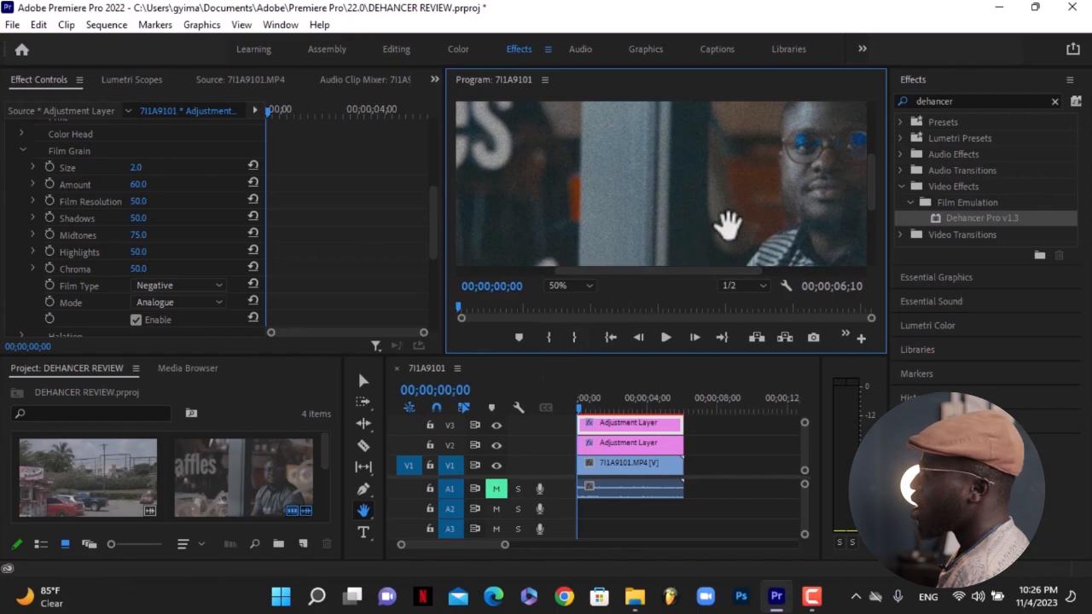
left_click_drag(776, 195, 569, 222)
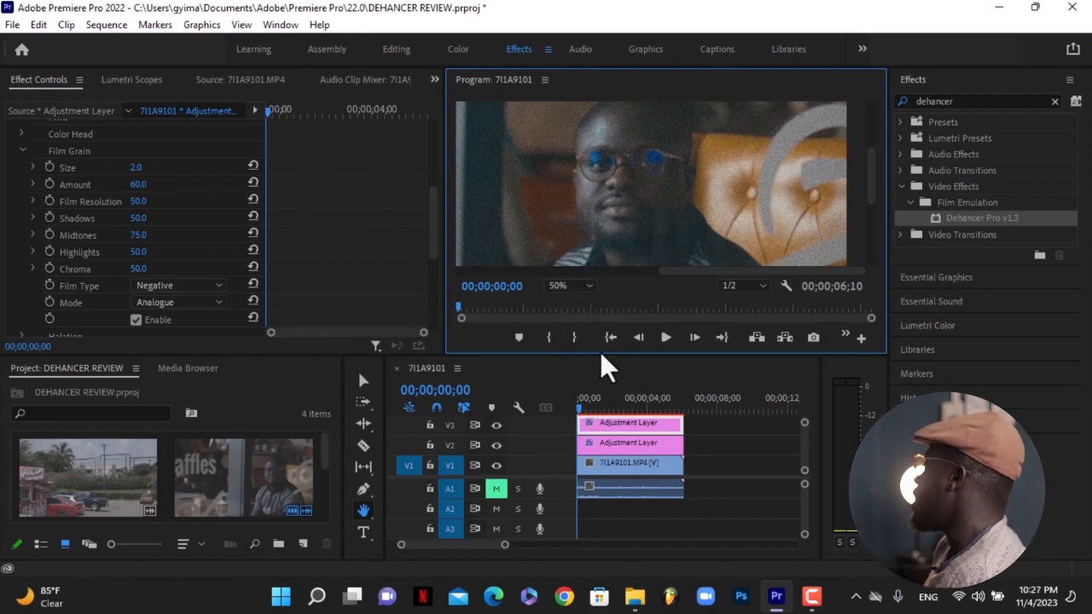
left_click(138, 184)
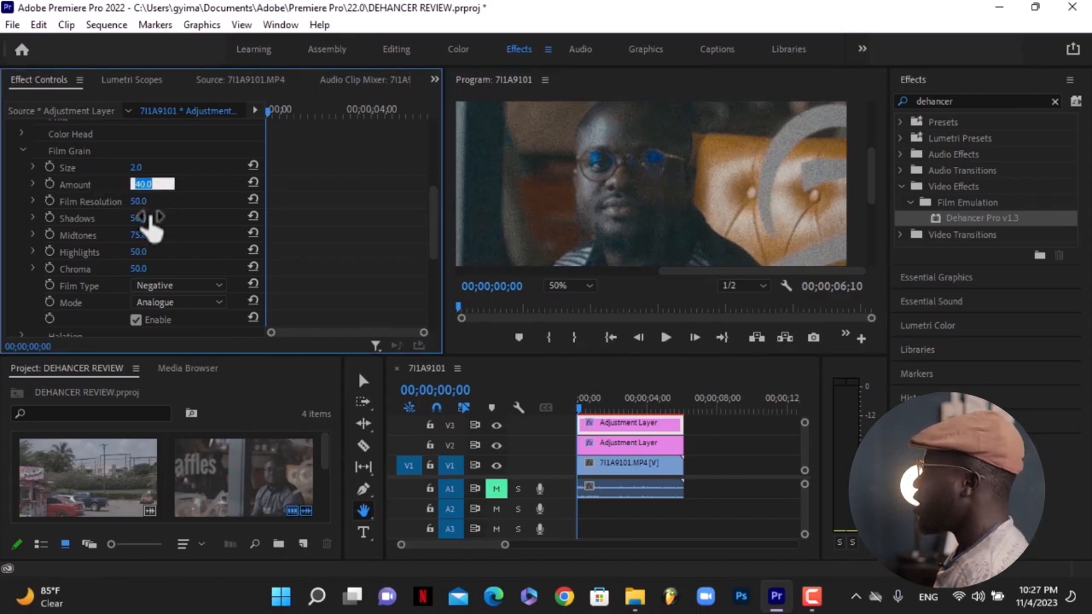
type("30")
key("Return")
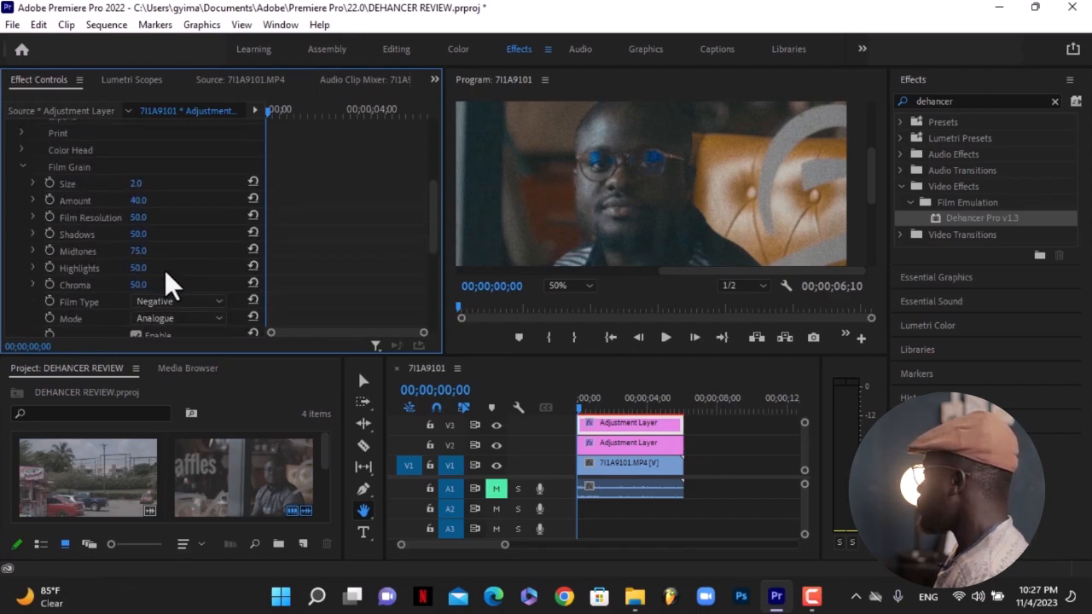
Switch the grain Film Type to Positive and back to Negative to compare.
scroll(165, 270, "down", 1)
left_click(203, 267)
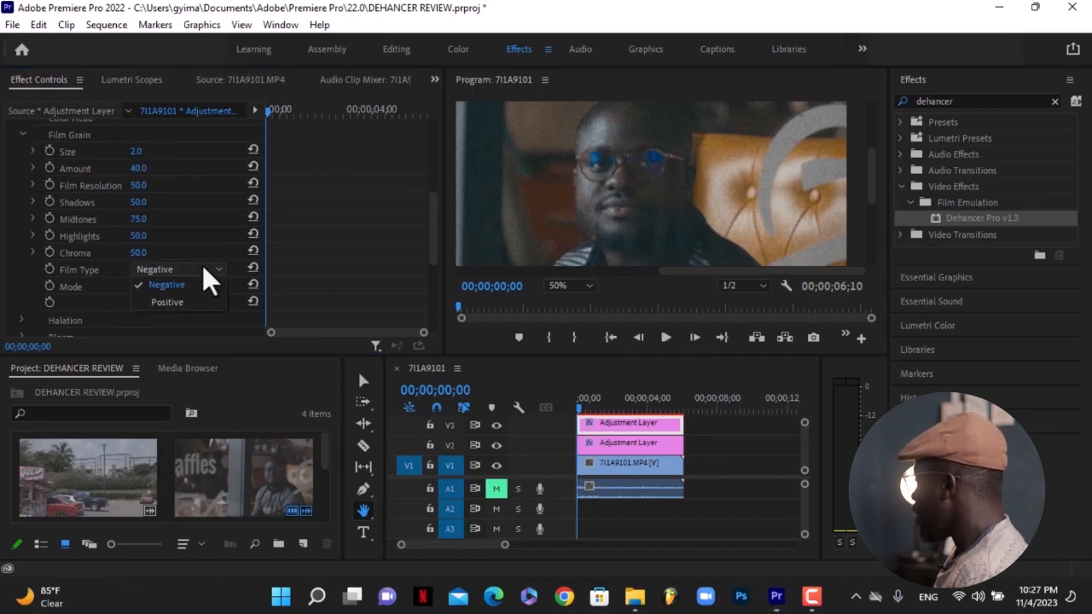
left_click(172, 301)
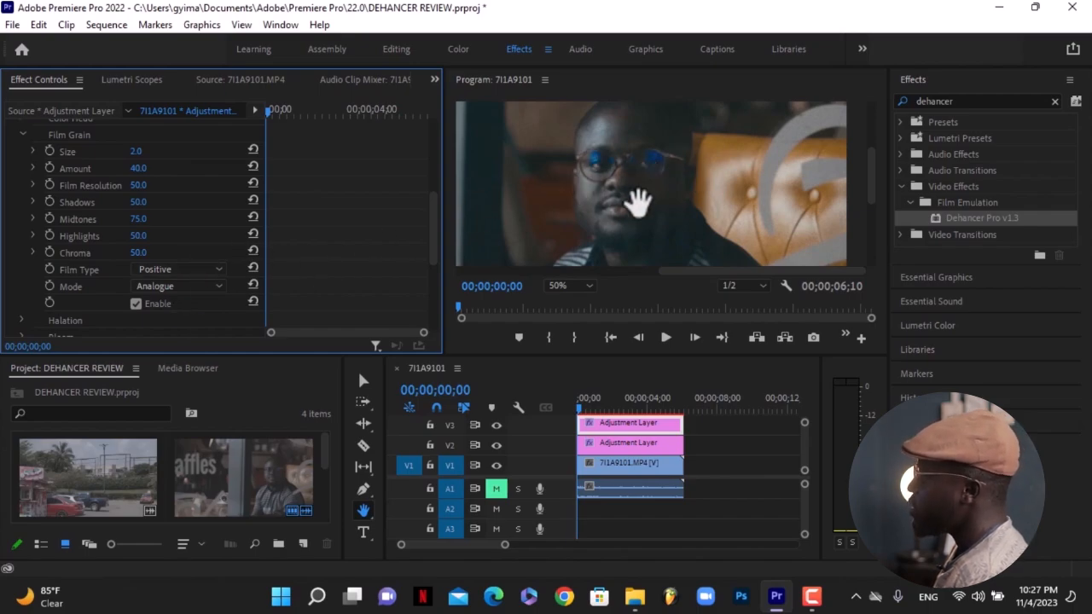
left_click(203, 269)
left_click(189, 282)
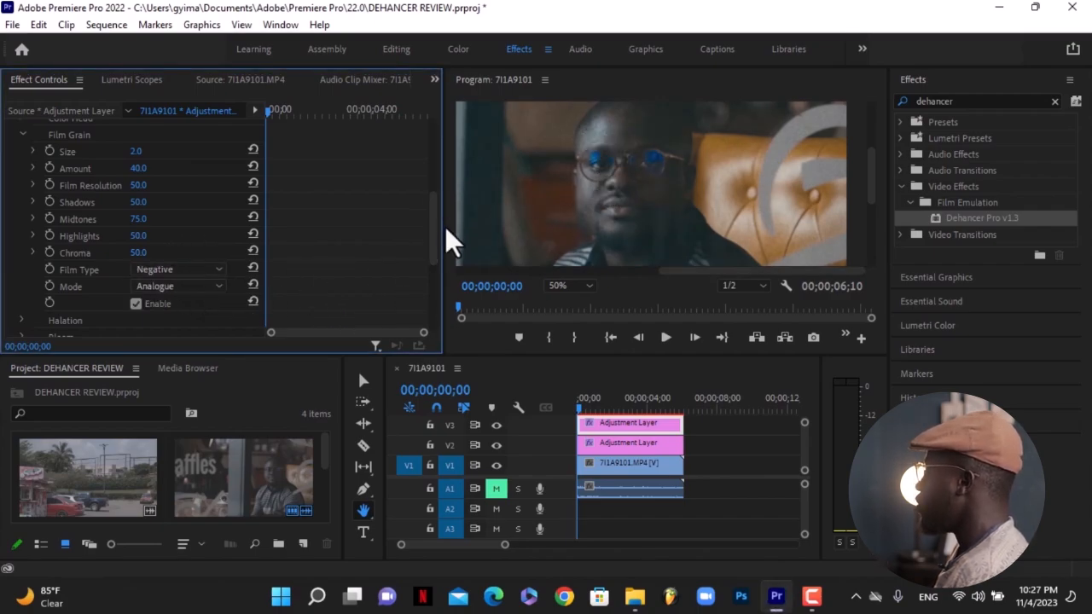
Collapse the Film Grain group and expand the Halation group.
mouse_move(429, 247)
left_mouse_down()
mouse_move(431, 264)
mouse_move(431, 253)
left_mouse_up()
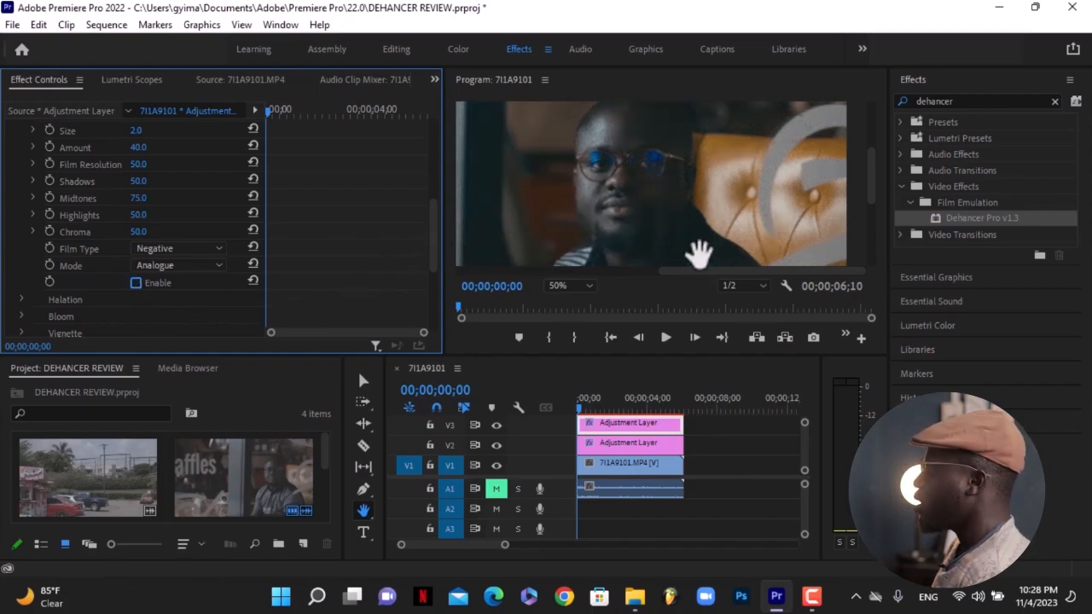
left_click(564, 286)
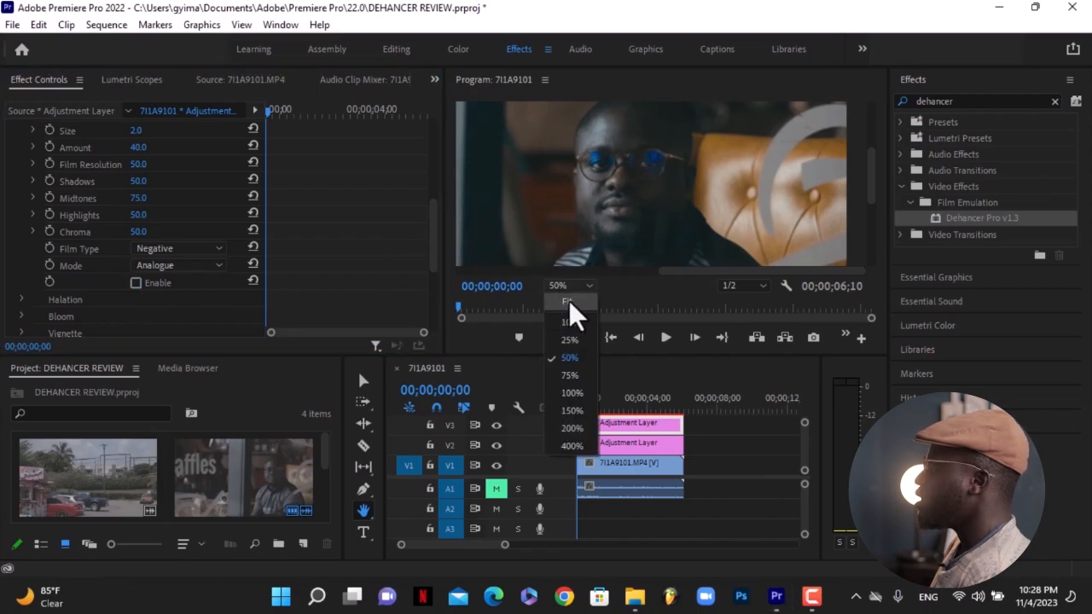
left_click(569, 300)
scroll(296, 232, "down", 2)
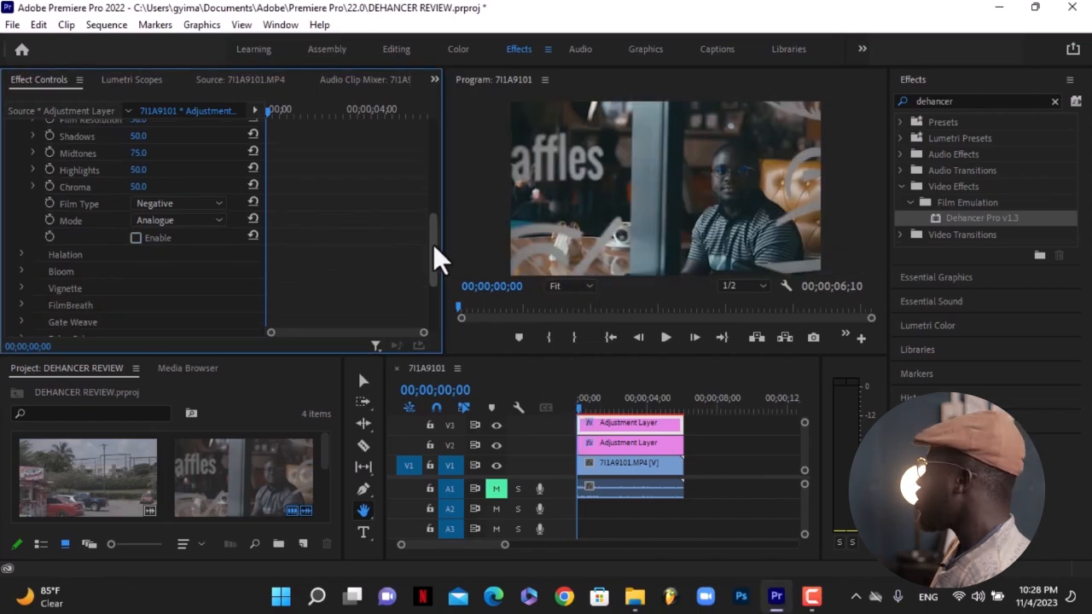
left_click_drag(432, 244, 433, 207)
left_click(22, 176)
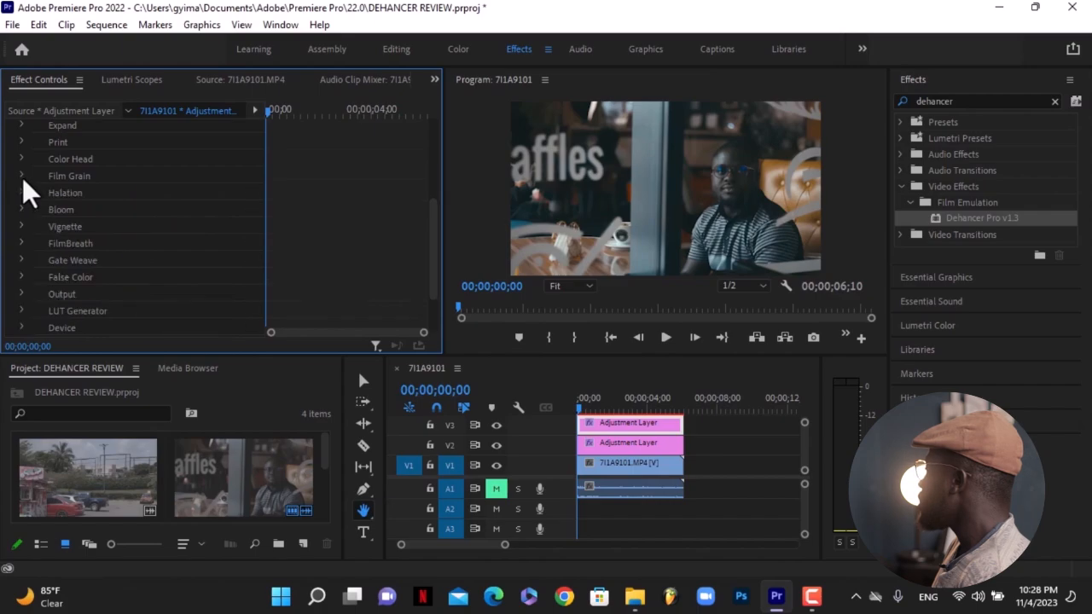
left_click(22, 191)
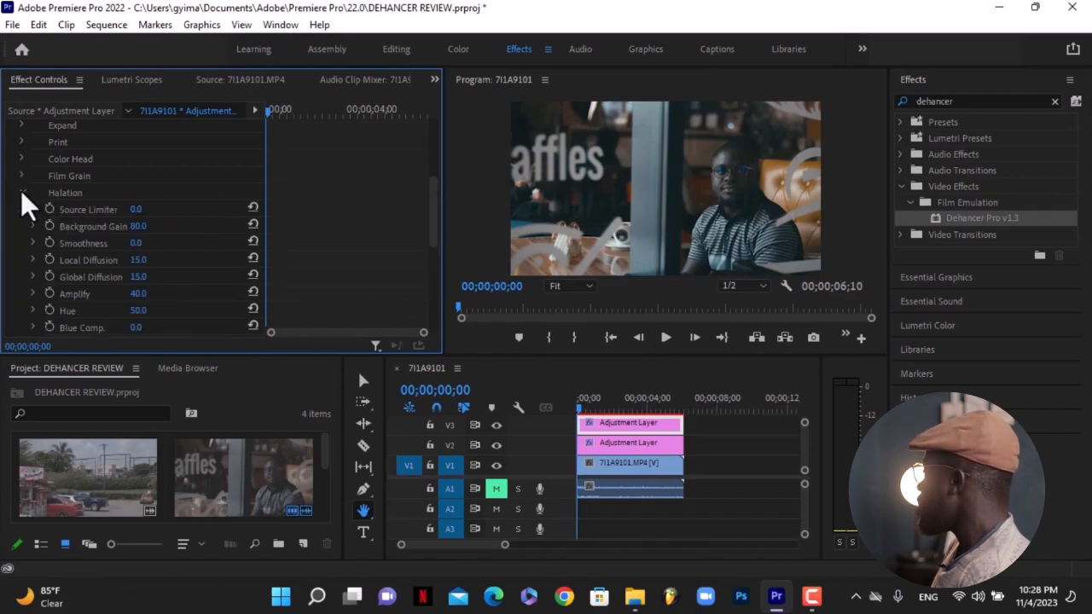
Set the Halation Source Limiter to 30.
left_click_drag(433, 231, 433, 242)
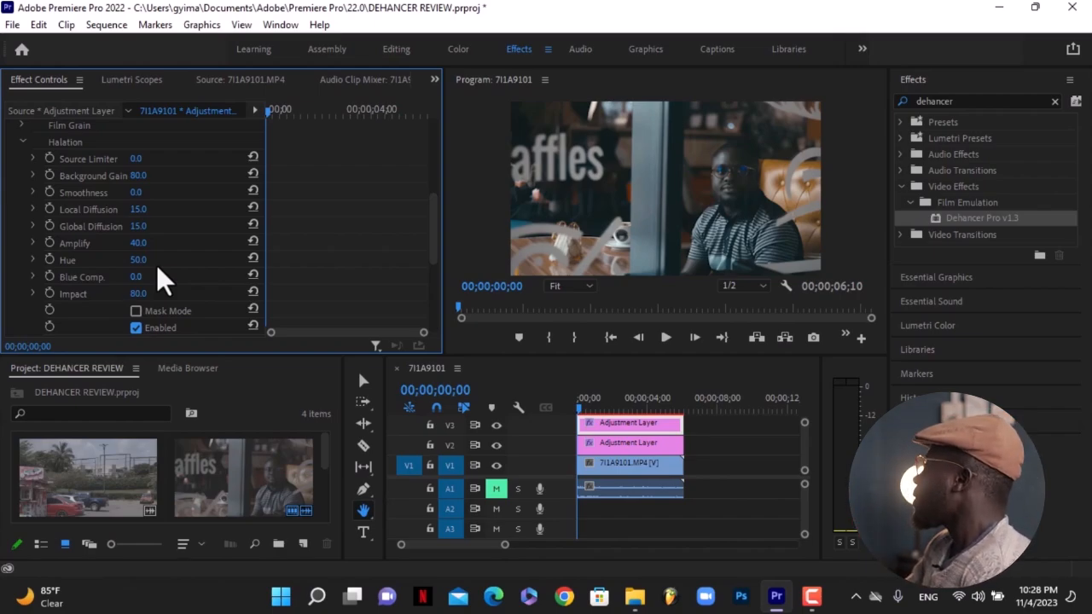
left_click_drag(136, 158, 224, 158)
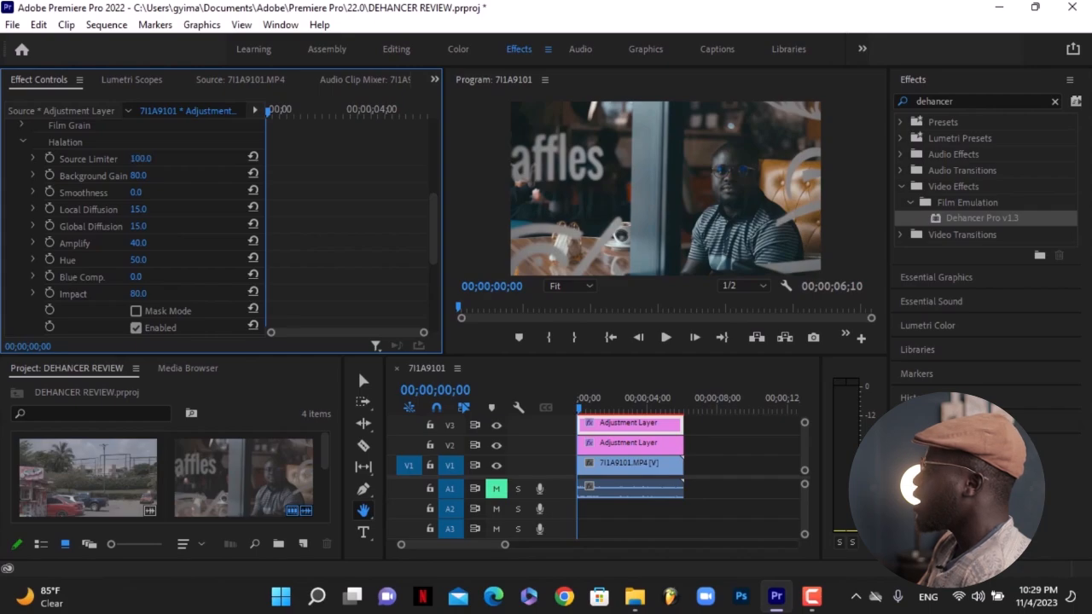
left_click_drag(136, 157, 137, 158)
left_click(251, 157)
left_click(136, 157)
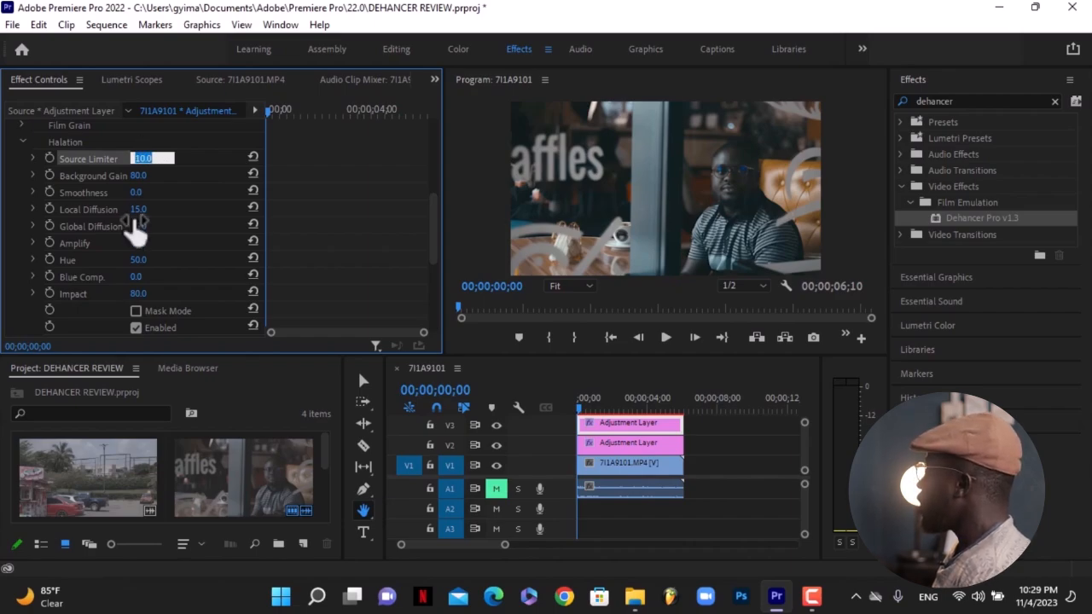
key("Return")
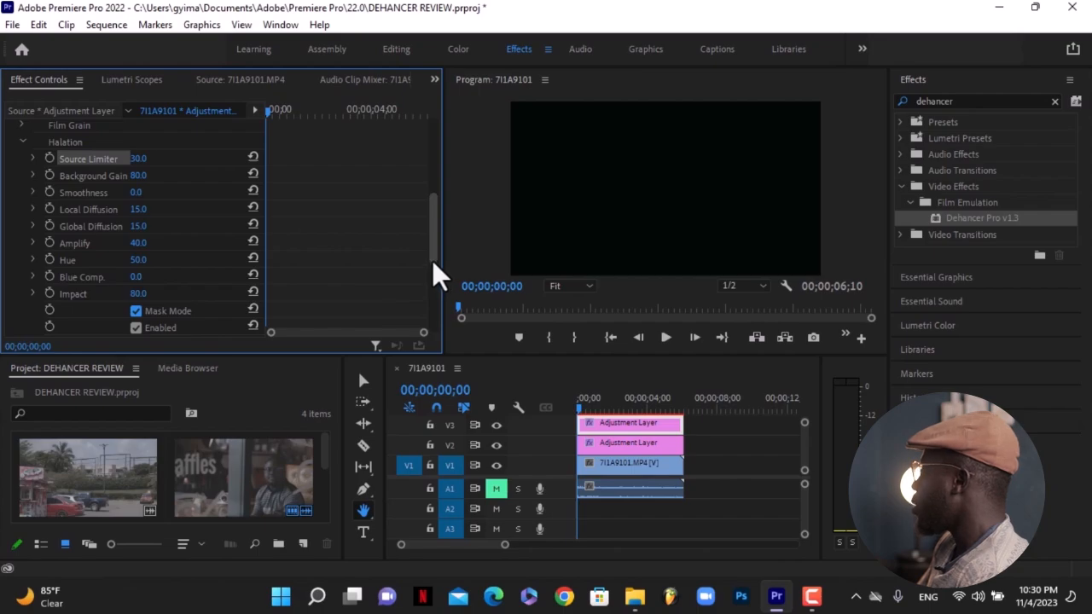
Raise the Halation Smoothness to 98 and reset it.
mouse_move(431, 244)
left_mouse_down()
mouse_move(432, 227)
mouse_move(430, 251)
left_mouse_up()
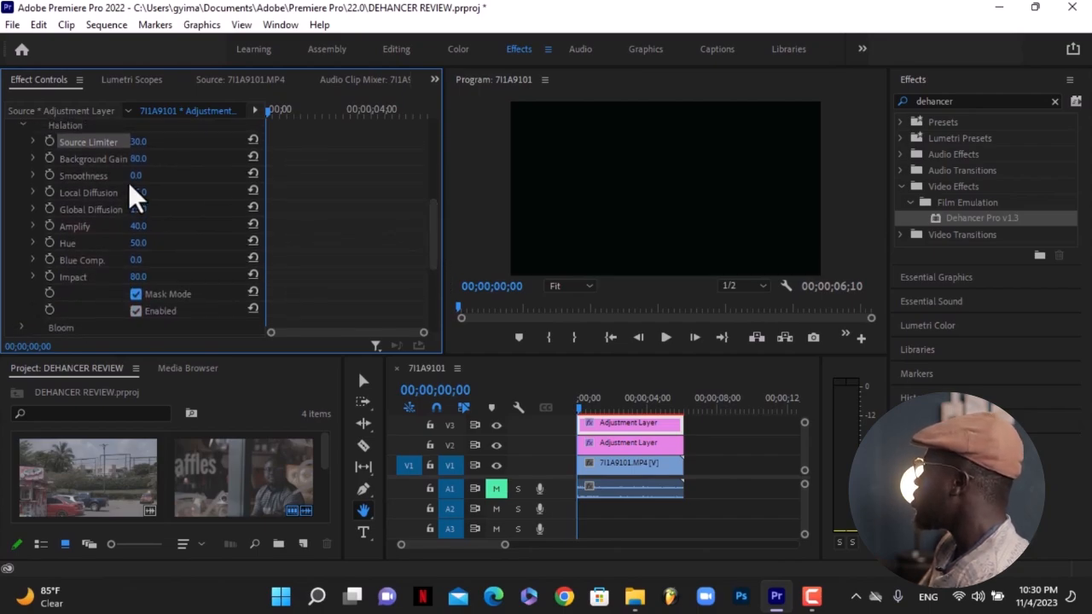
mouse_move(133, 175)
left_mouse_down()
mouse_move(171, 175)
mouse_move(154, 175)
left_mouse_up()
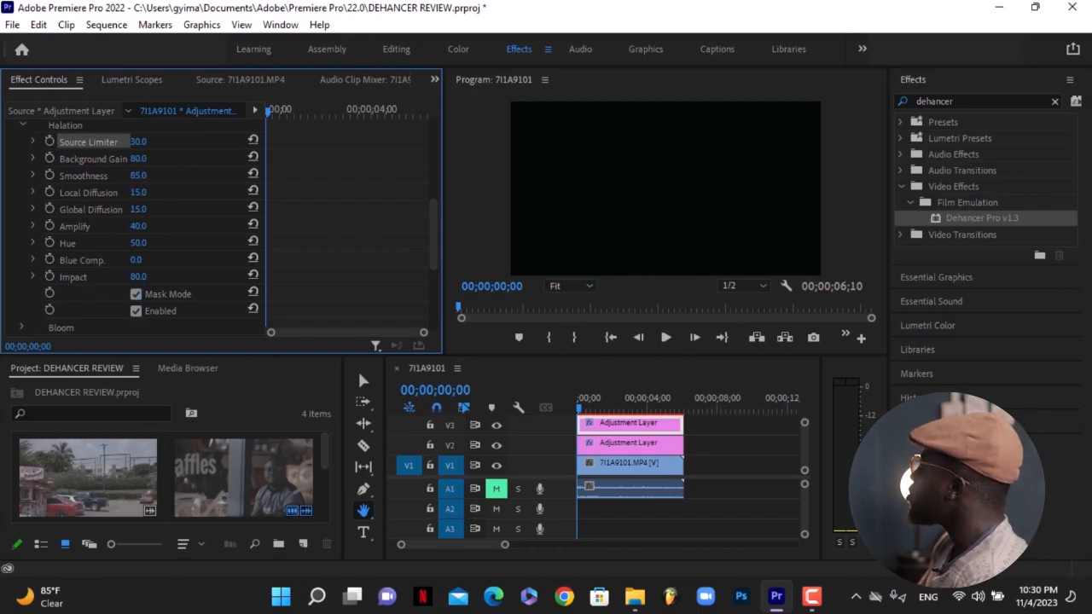
left_click(254, 174)
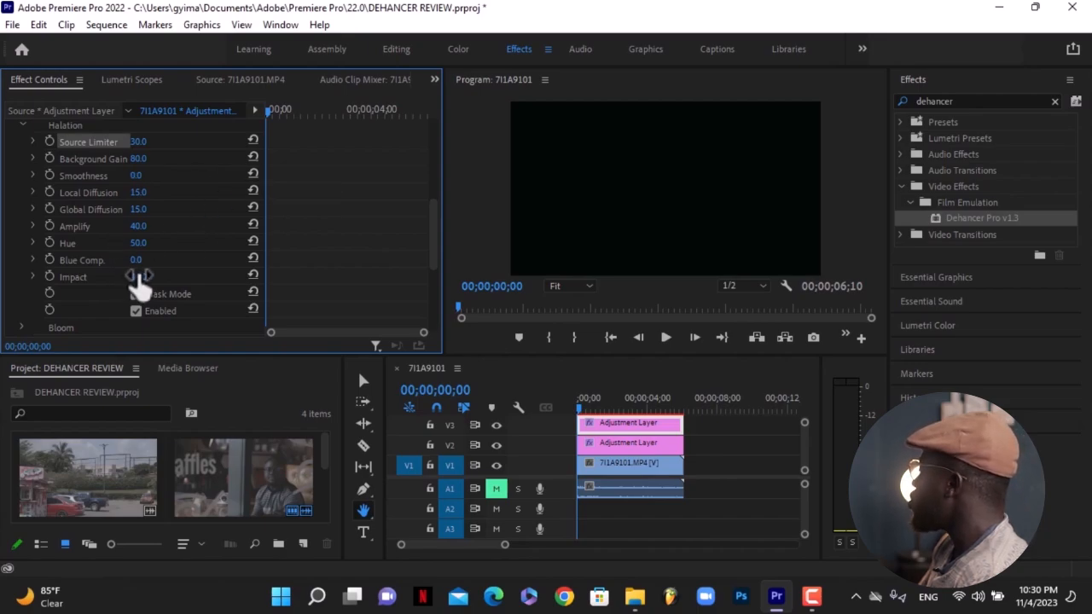
Set the Halation Impact to 97 and Amplify to 100 with Mask Mode turned off.
left_click_drag(138, 278, 154, 277)
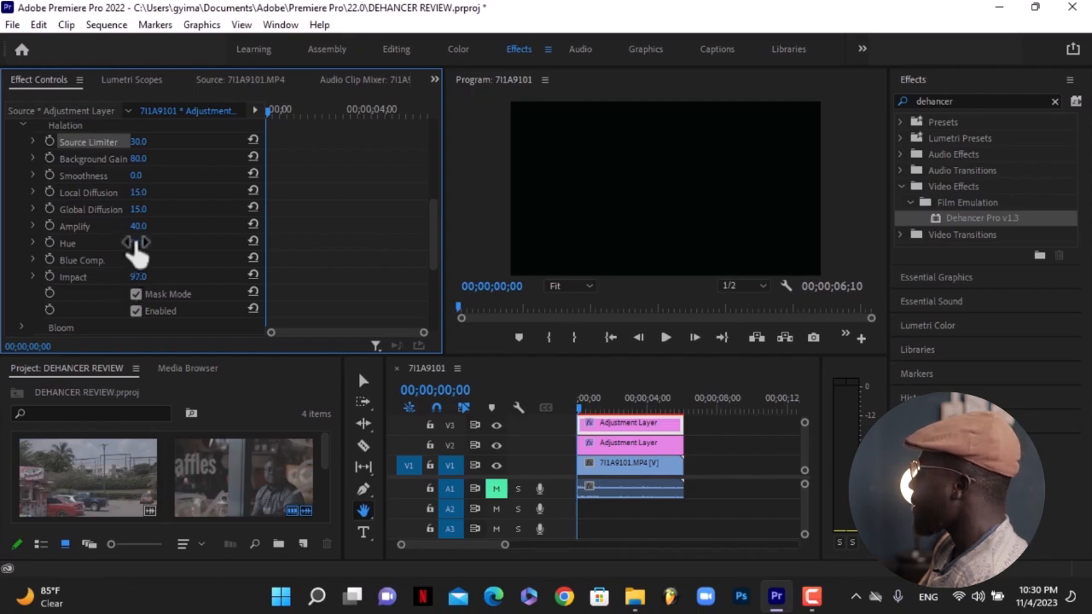
left_click_drag(137, 227, 188, 227)
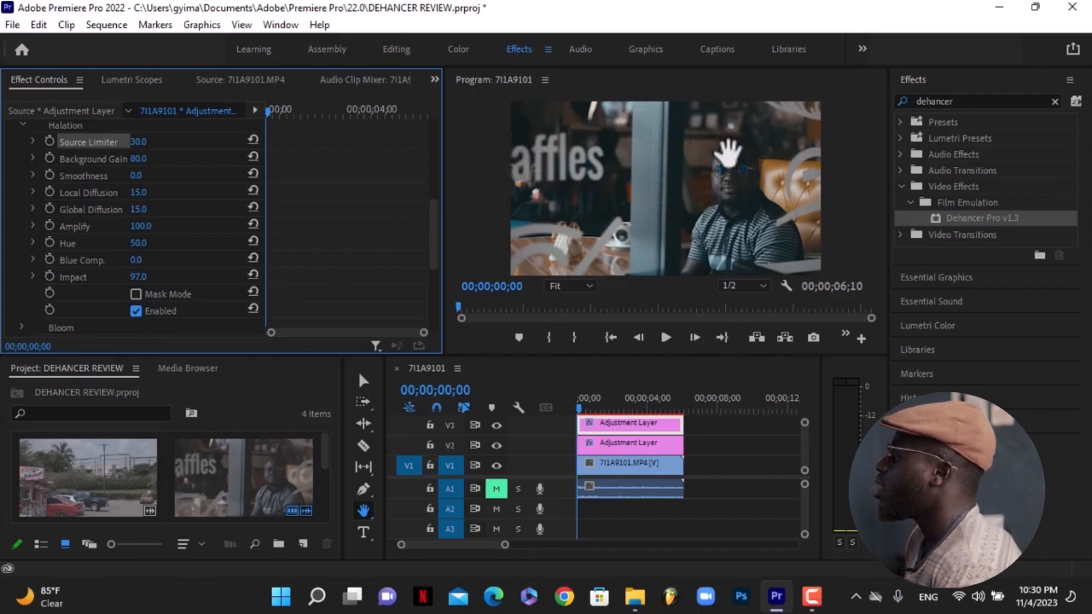
left_click(136, 310)
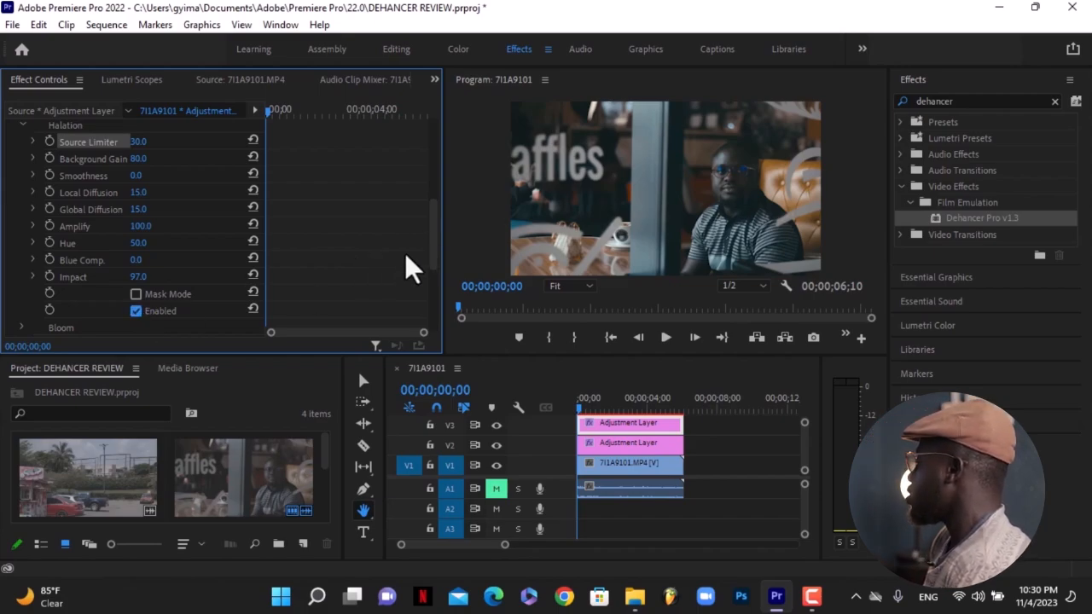
Collapse the Halation group and expand the Bloom group.
mouse_move(433, 243)
left_mouse_down()
mouse_move(426, 268)
mouse_move(424, 224)
left_mouse_up()
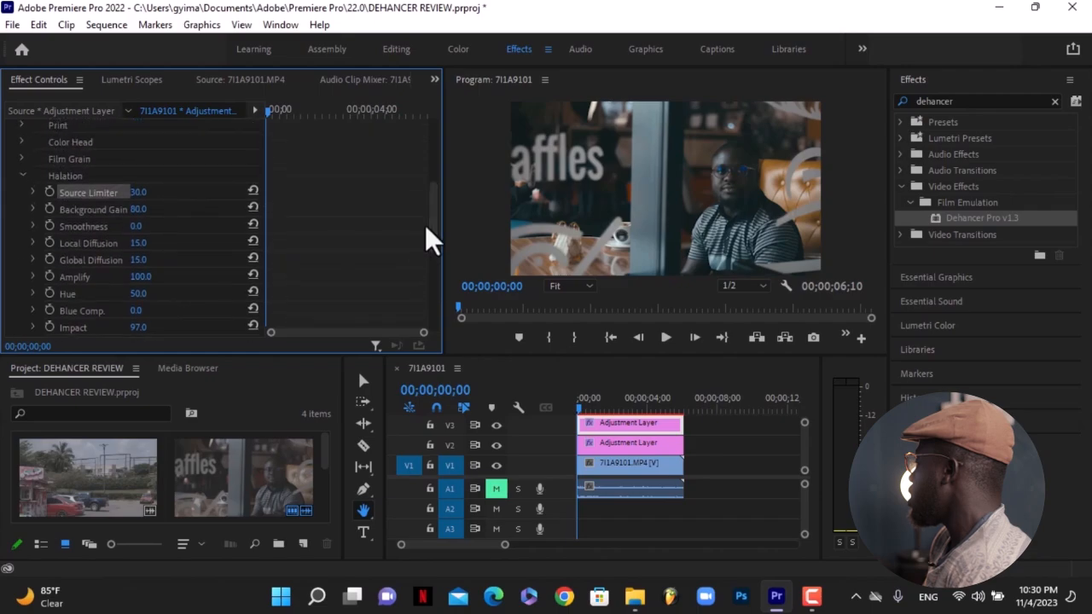
left_click(21, 176)
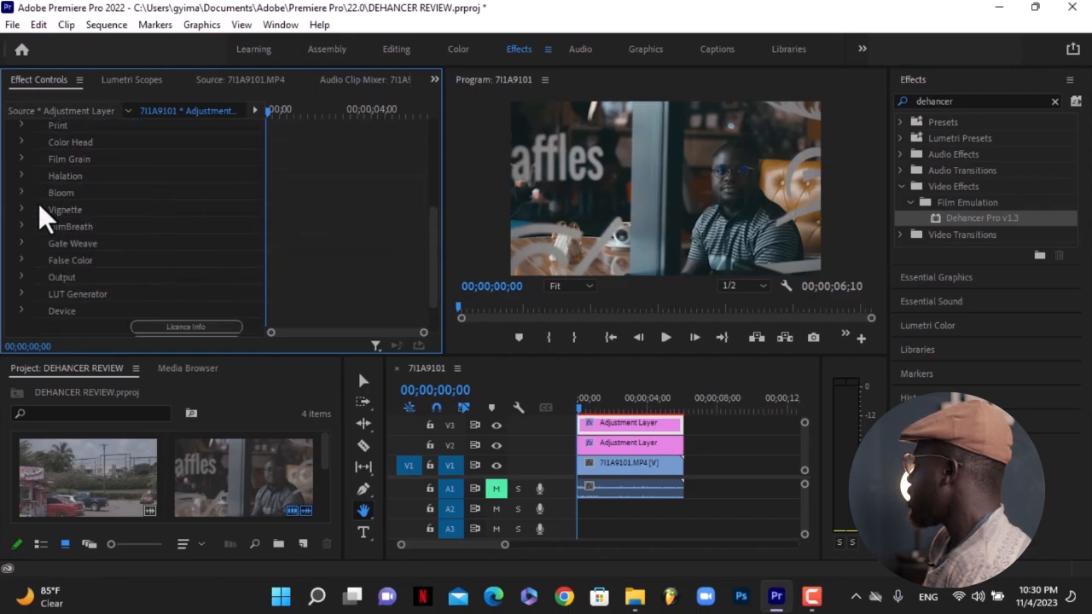
left_click(19, 193)
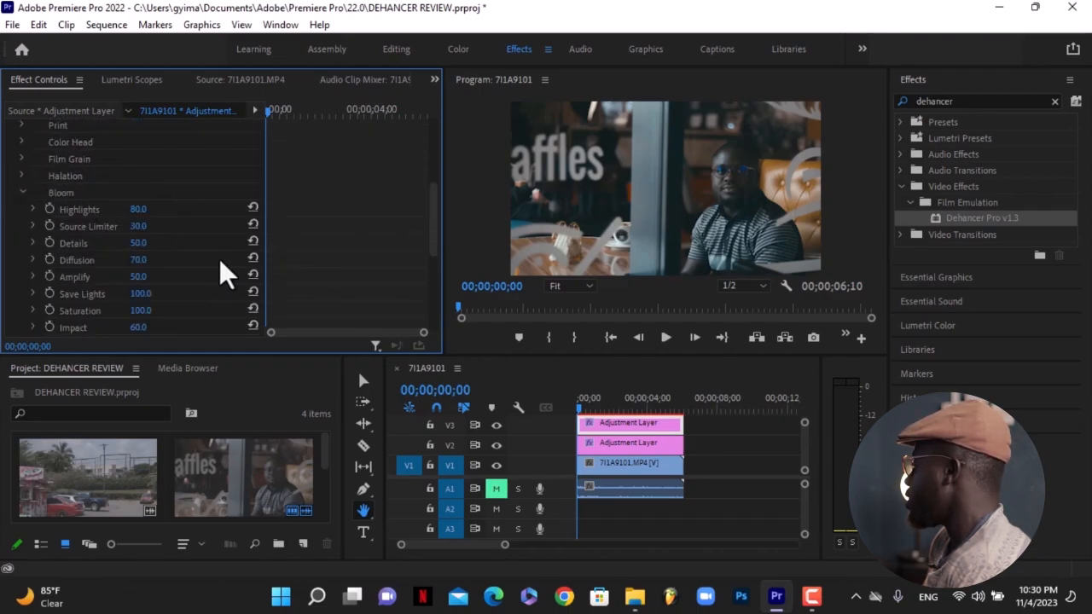
mouse_move(430, 224)
left_mouse_down()
mouse_move(432, 245)
mouse_move(418, 248)
mouse_move(430, 223)
left_mouse_up()
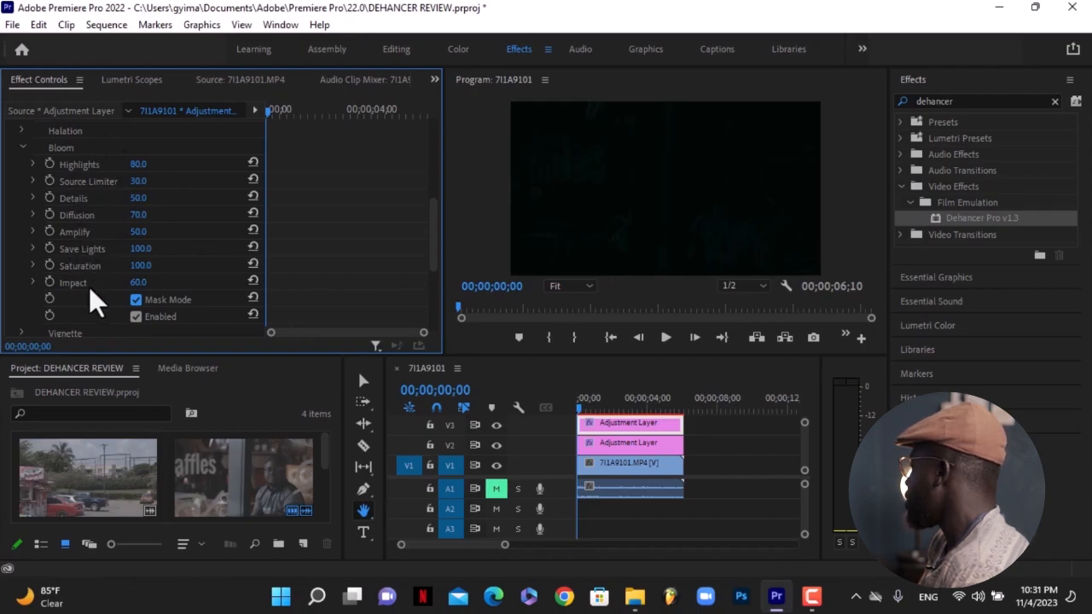
Set the Bloom Highlights to 100, Amplify to 85 and Impact to 100.
left_click_drag(137, 228, 142, 228)
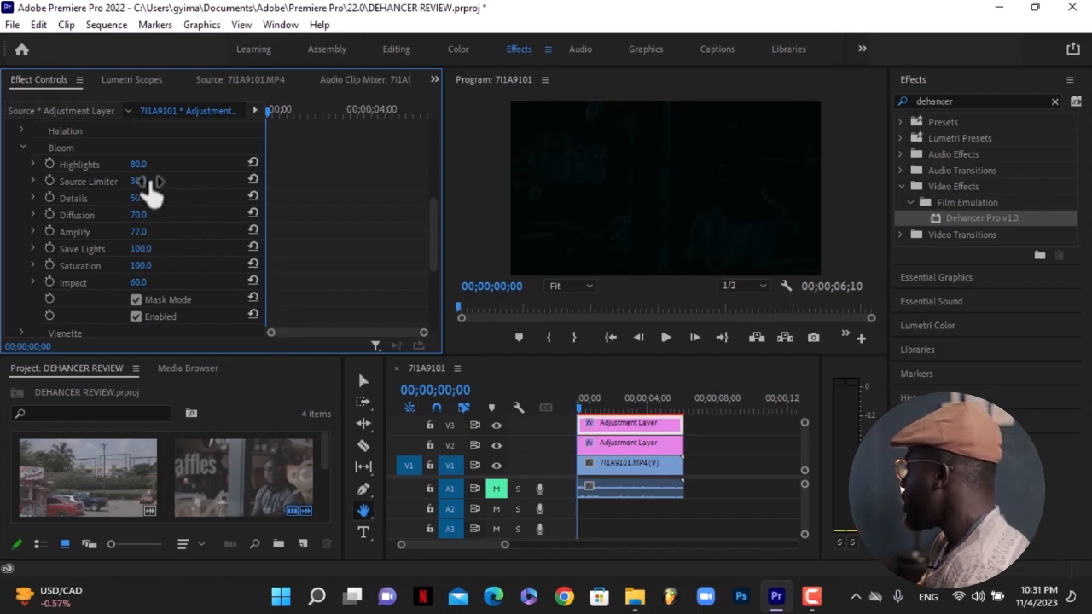
left_click_drag(137, 165, 155, 165)
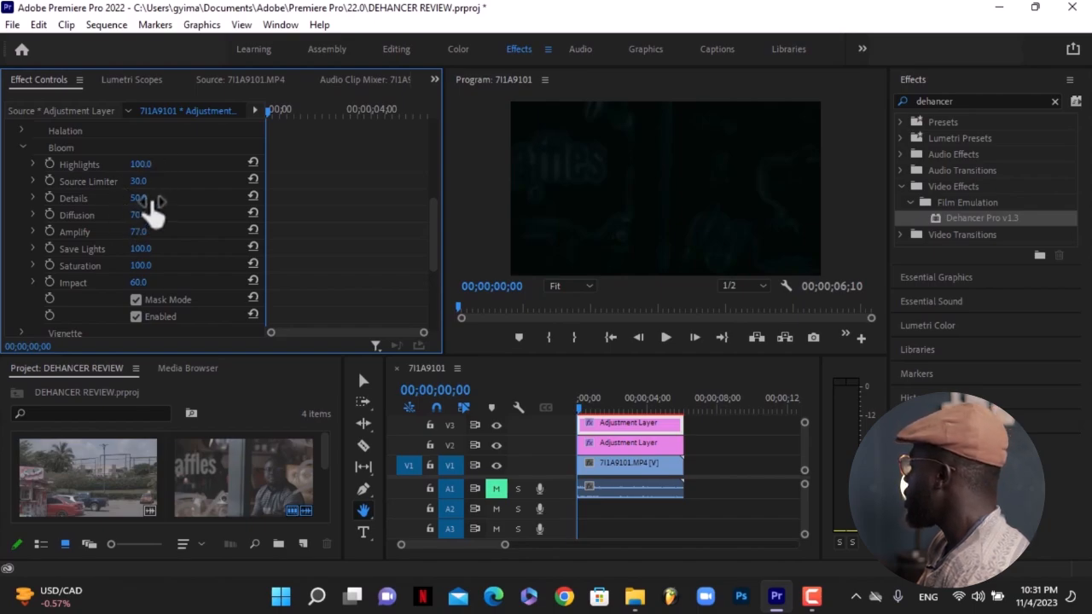
left_click_drag(139, 231, 132, 231)
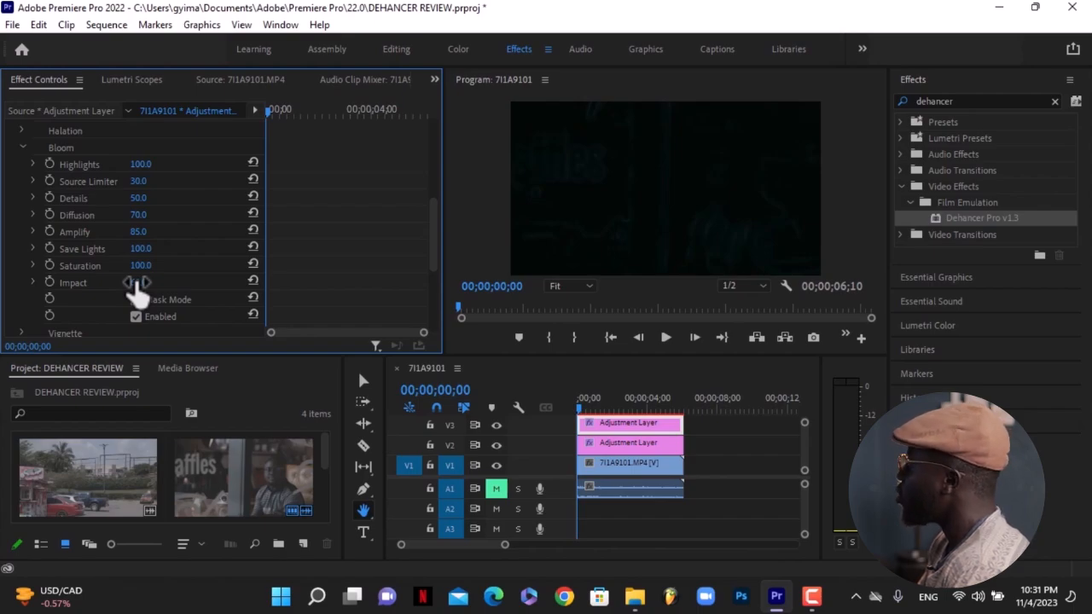
left_click_drag(136, 282, 181, 283)
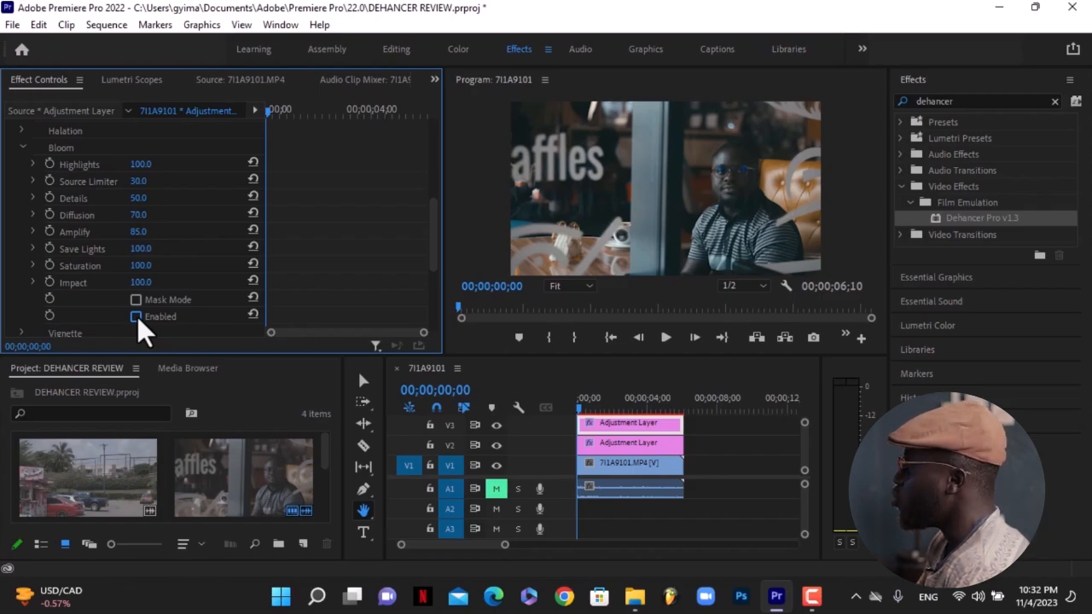
Enable the Bloom effect and collapse the Bloom group.
left_click(135, 316)
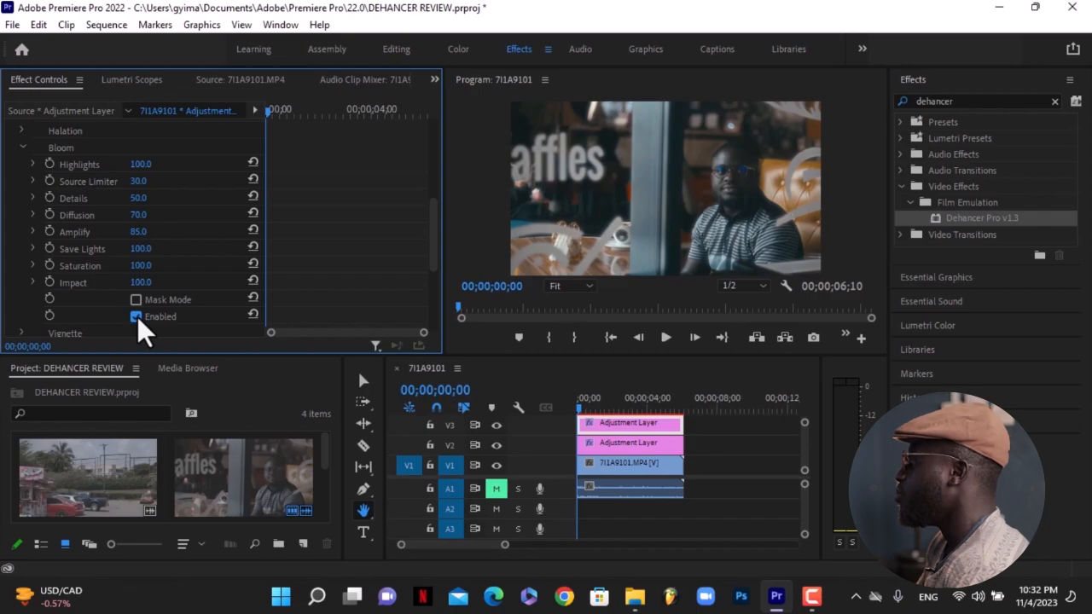
left_click(136, 316)
left_click(136, 317)
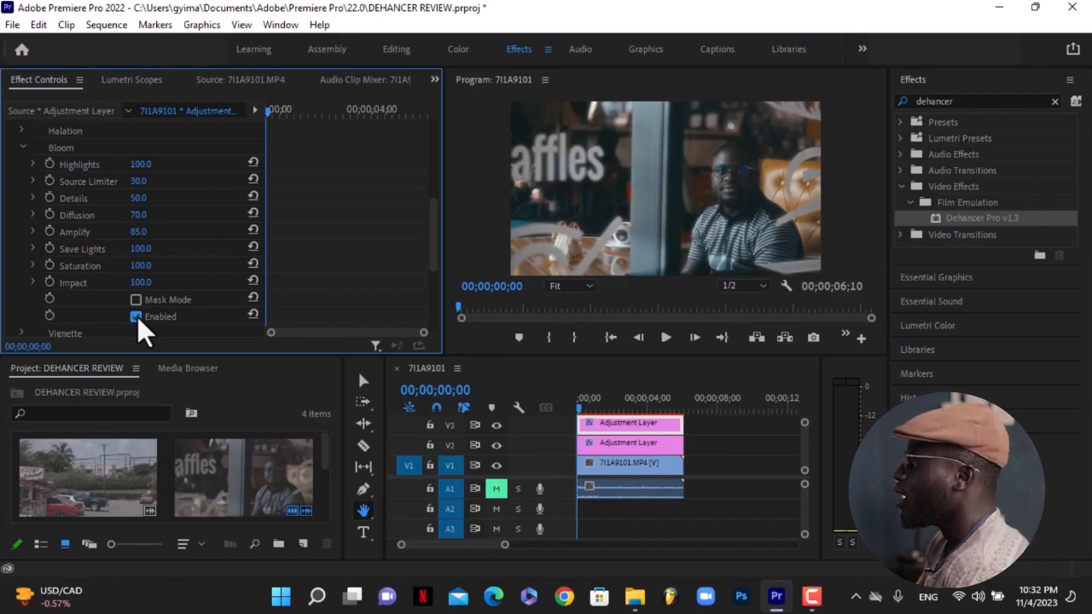
left_click(23, 147)
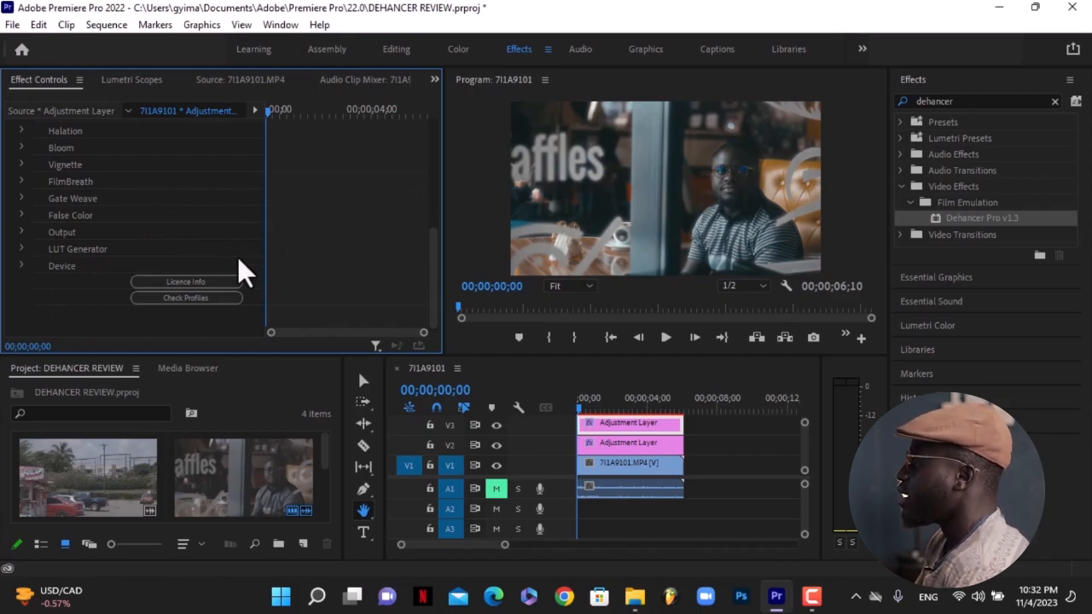
Expand the Vignette group, turn on its Enable option, and collapse it again.
left_click(21, 181)
left_click(20, 181)
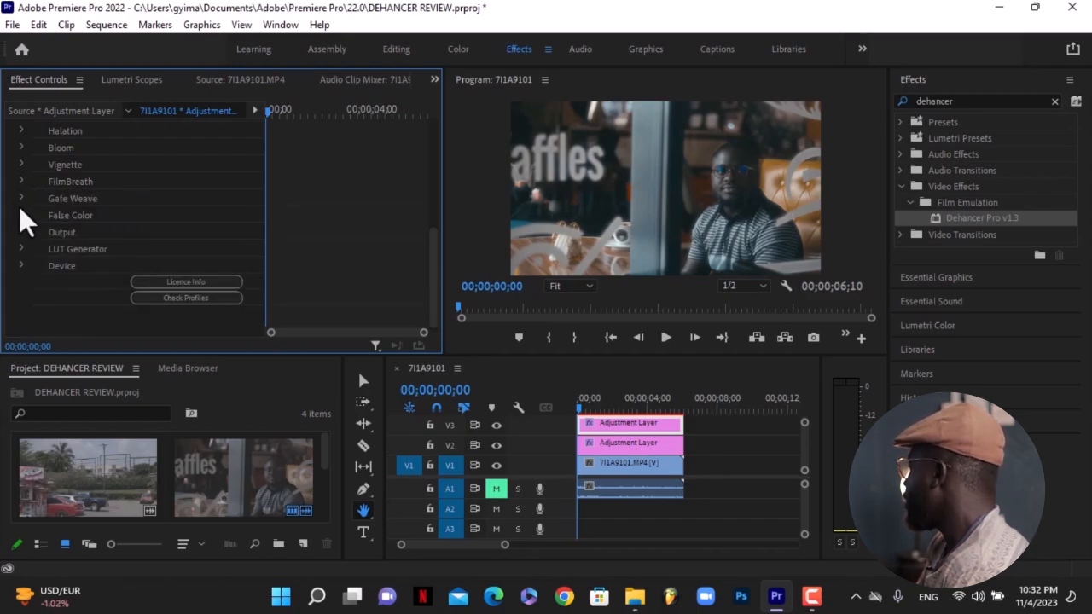
left_click(20, 197)
left_click(21, 198)
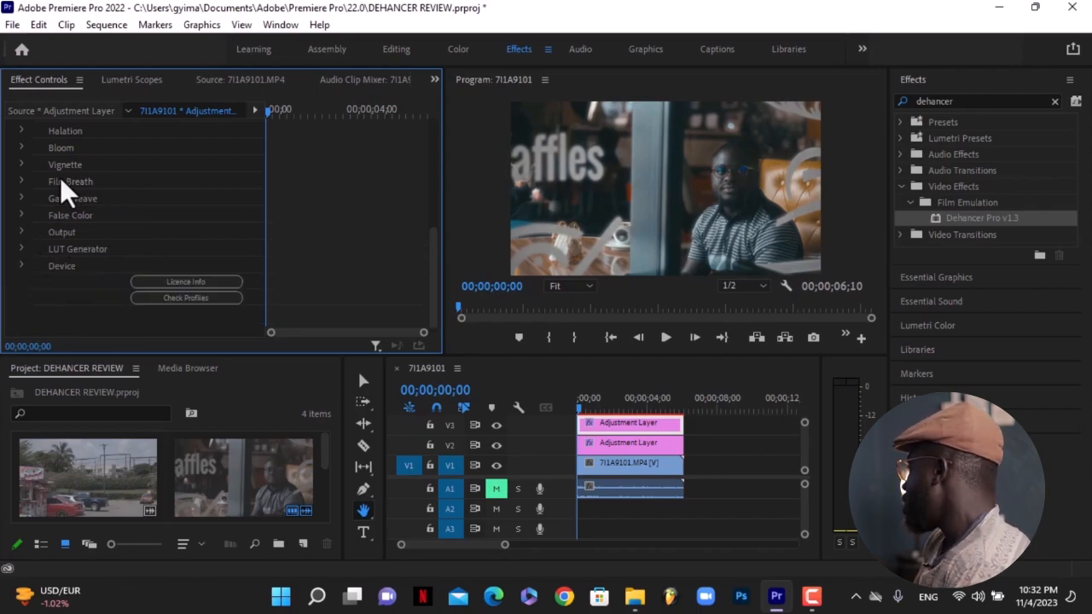
left_click(23, 163)
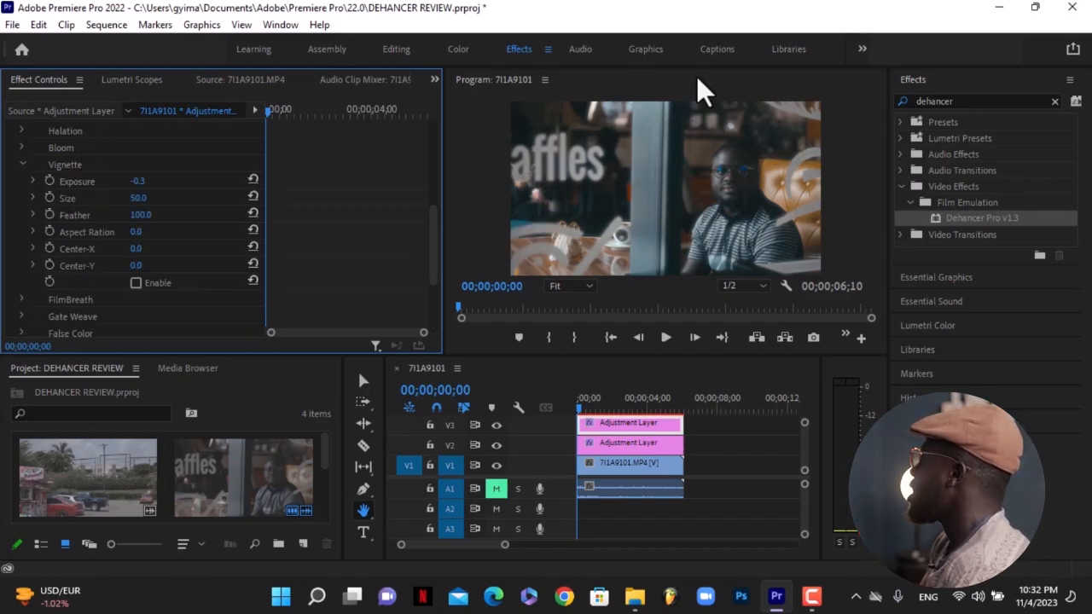
left_click(136, 282)
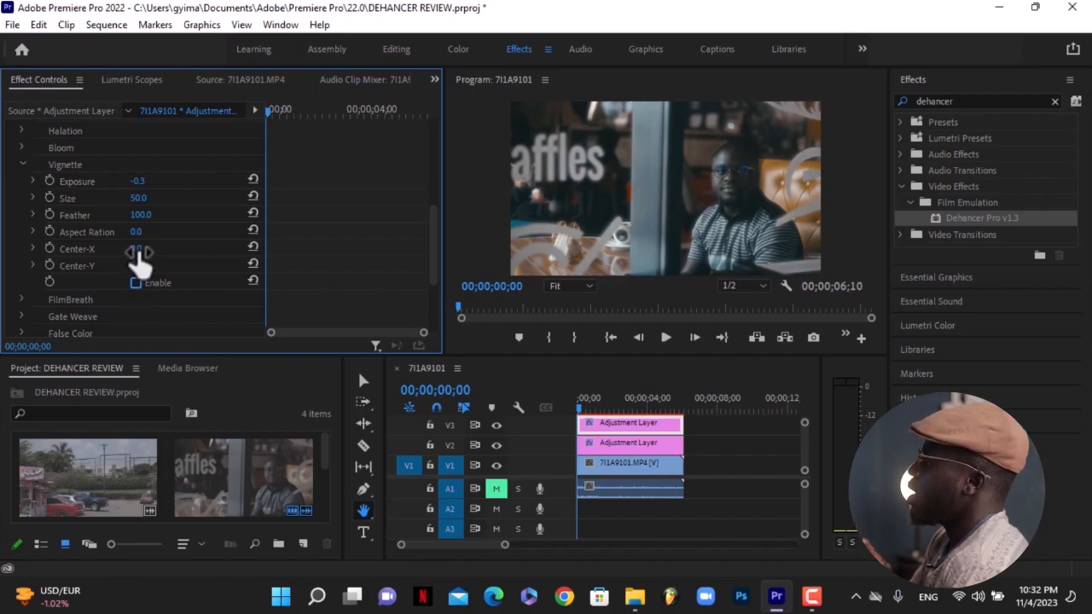
left_click(23, 163)
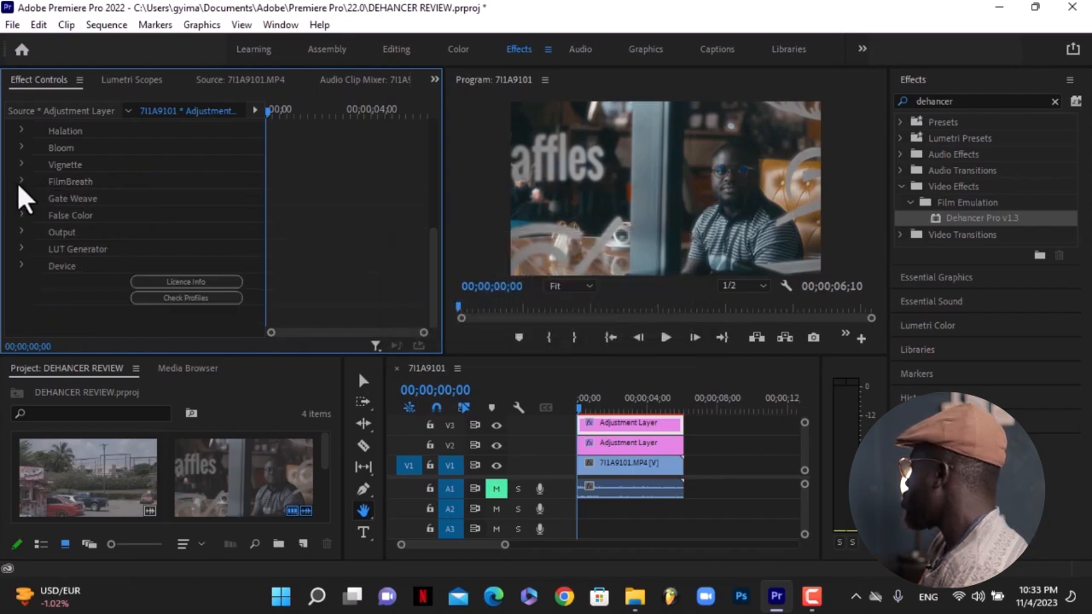
Review the FilmBreath, Gate Weave, False Color, Output, LUT Generator and Device groups of Dehancer Pro.
left_click(21, 179)
left_click(21, 179)
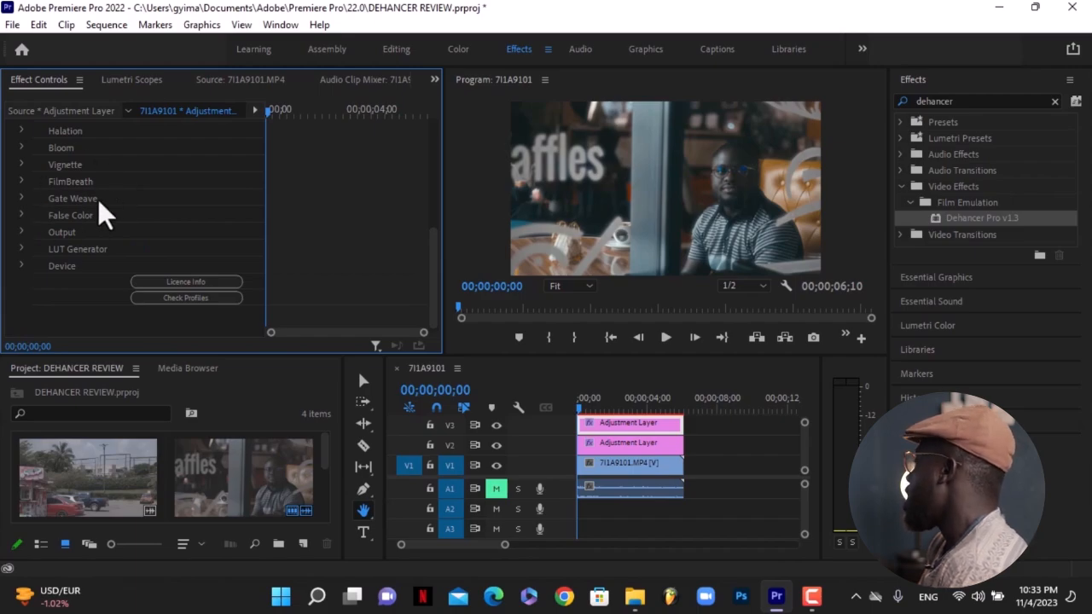
left_click(22, 181)
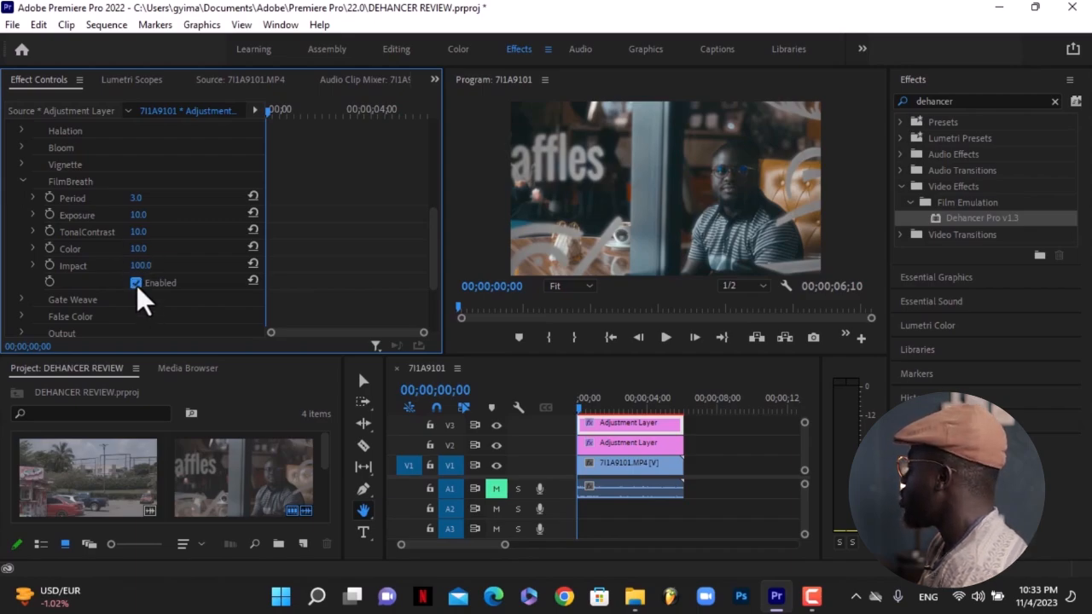
left_click(21, 181)
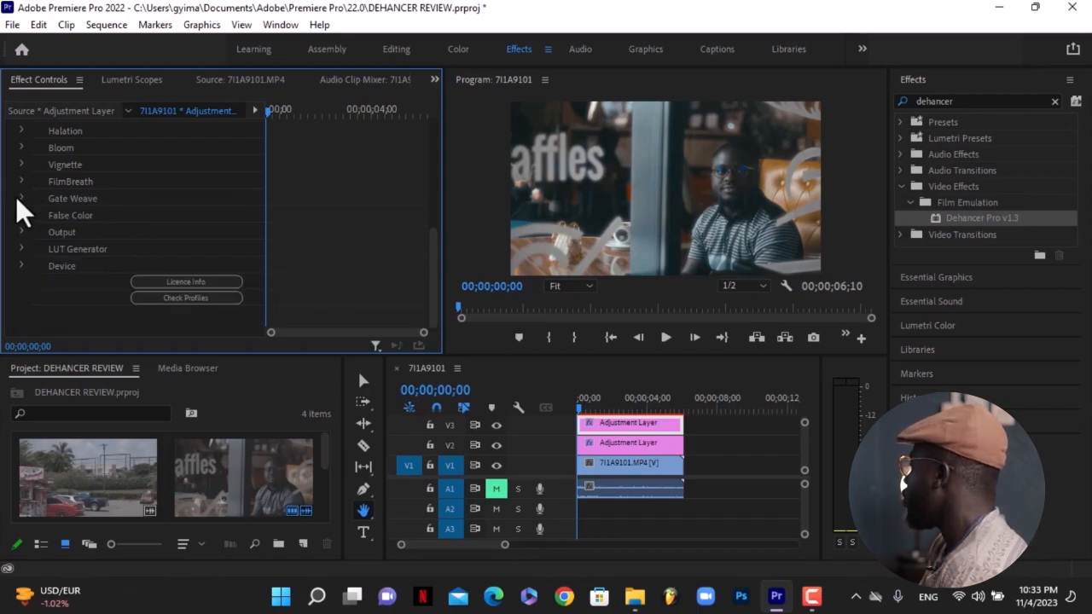
left_click(22, 197)
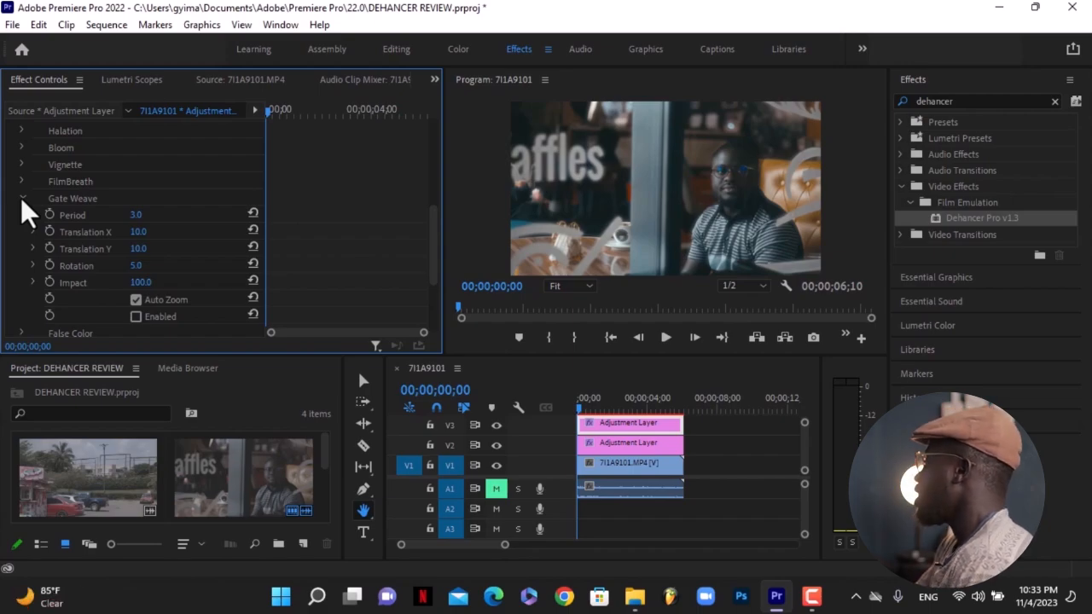
left_click(26, 197)
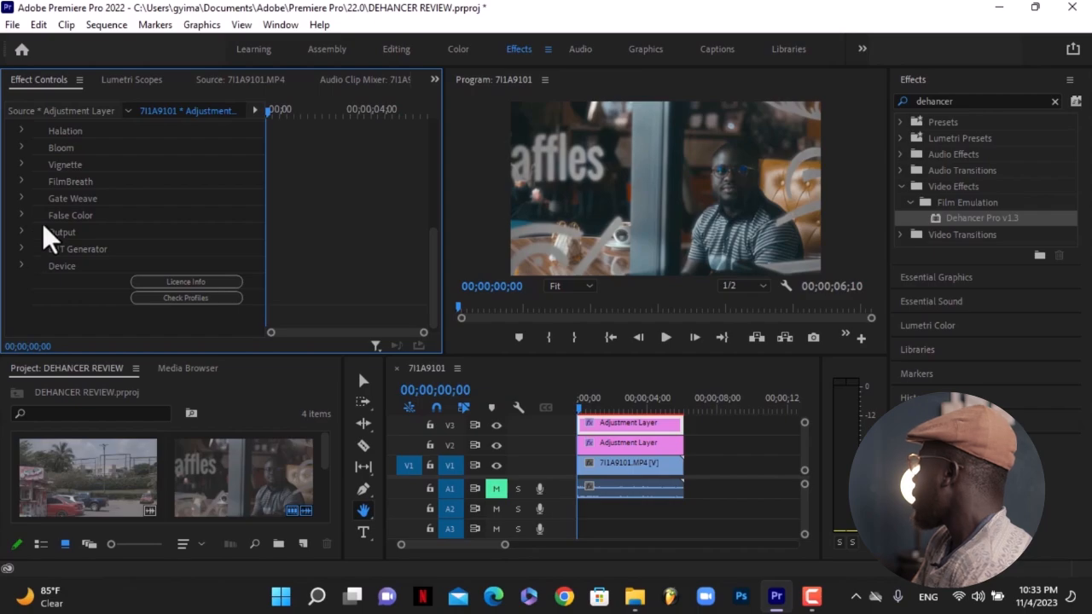
left_click(22, 215)
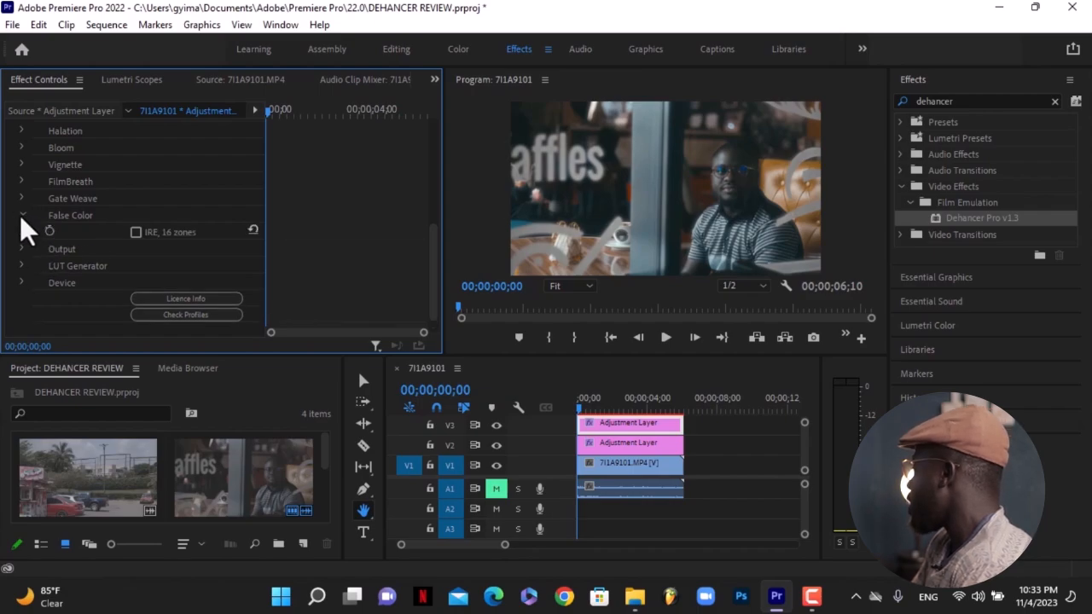
left_click(21, 215)
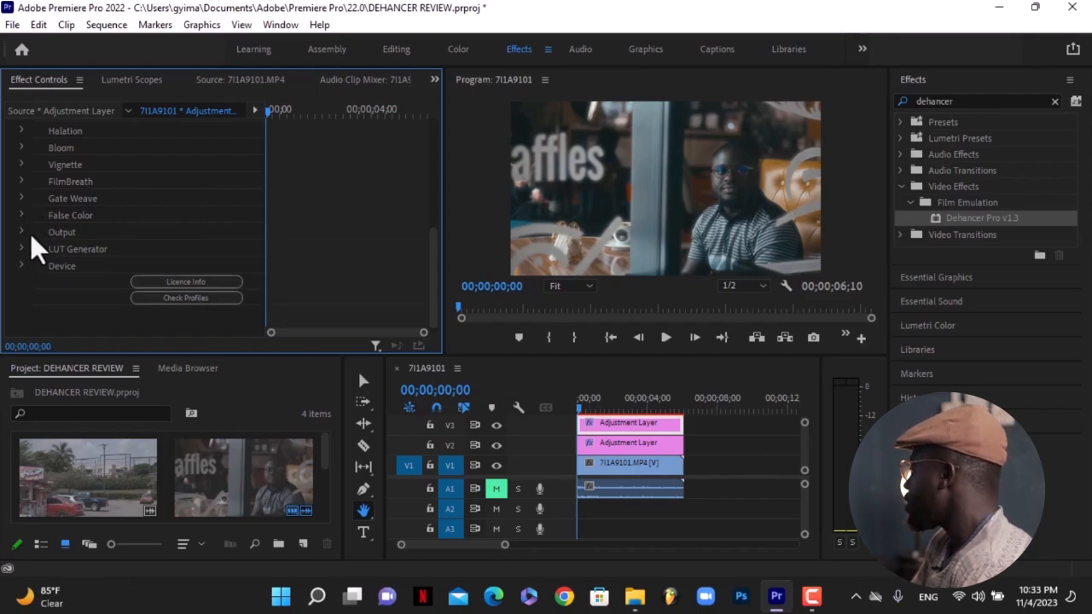
left_click(22, 231)
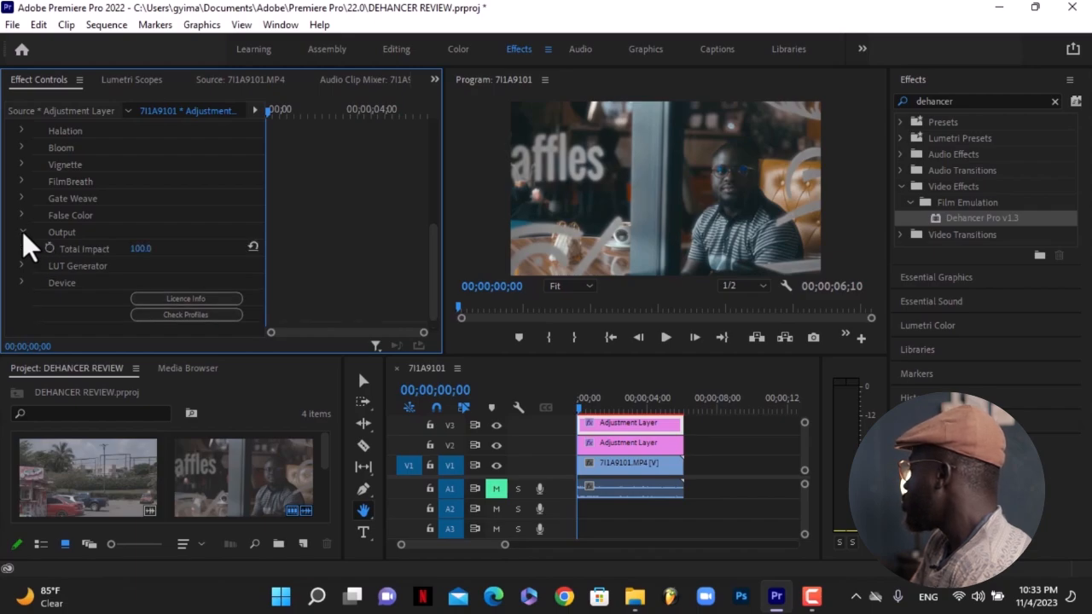
left_click(22, 231)
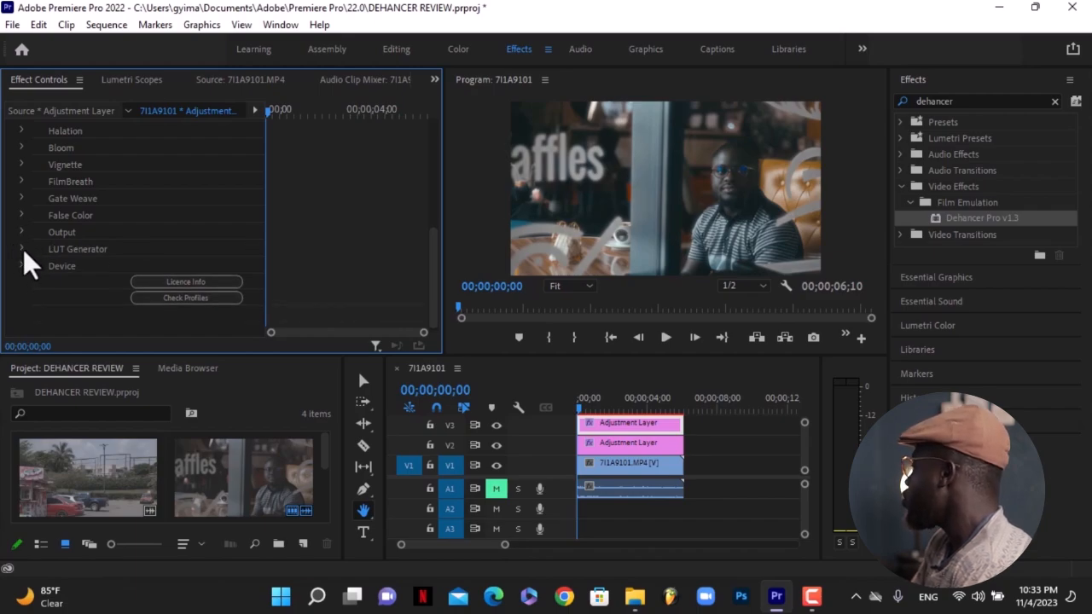
left_click(22, 248)
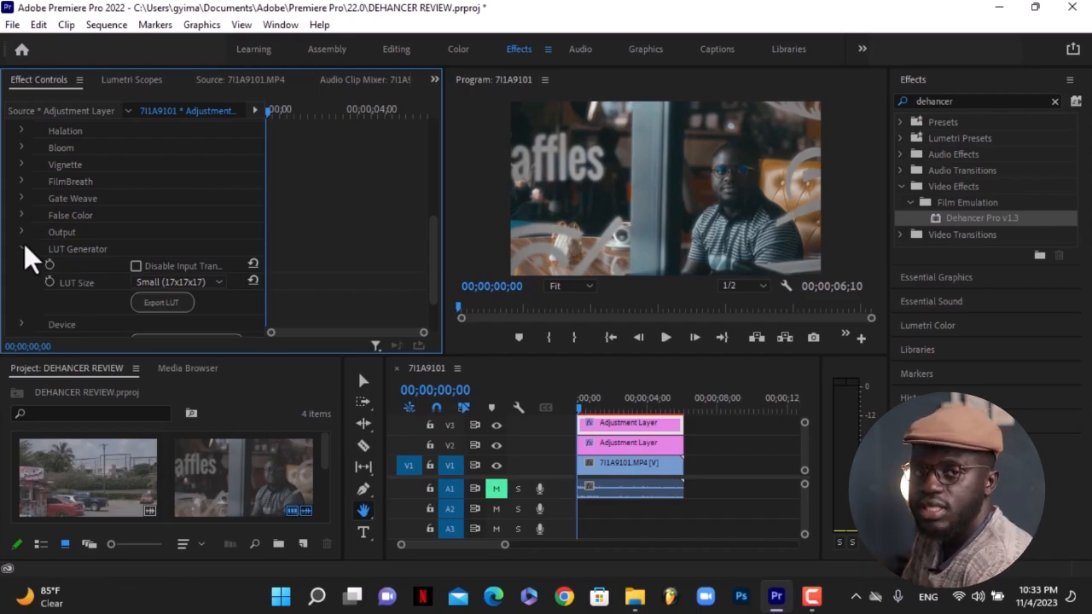
left_click(23, 244)
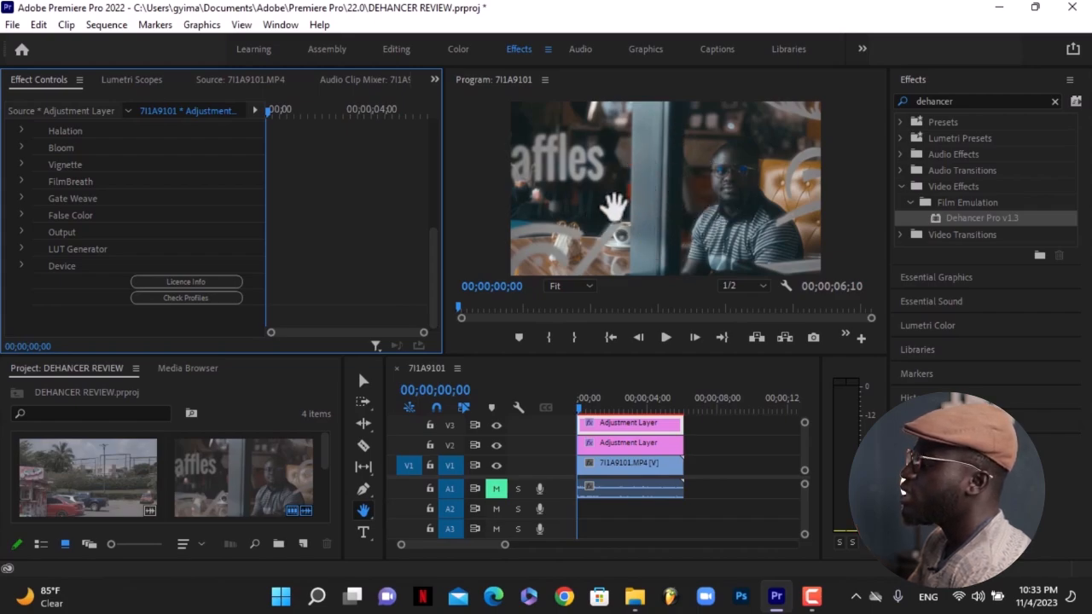
left_click(21, 265)
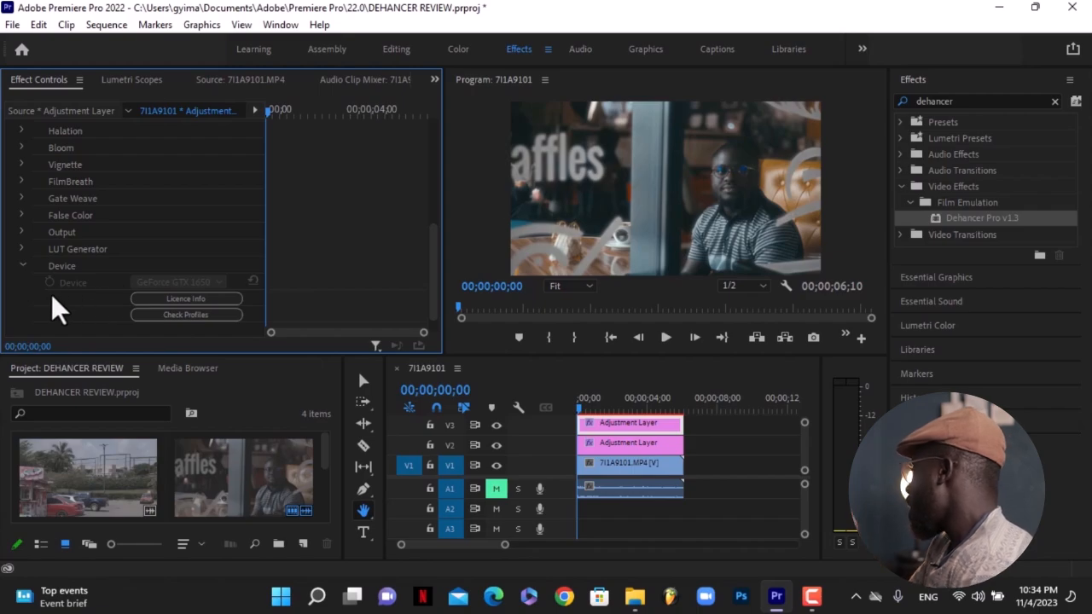
left_click(21, 265)
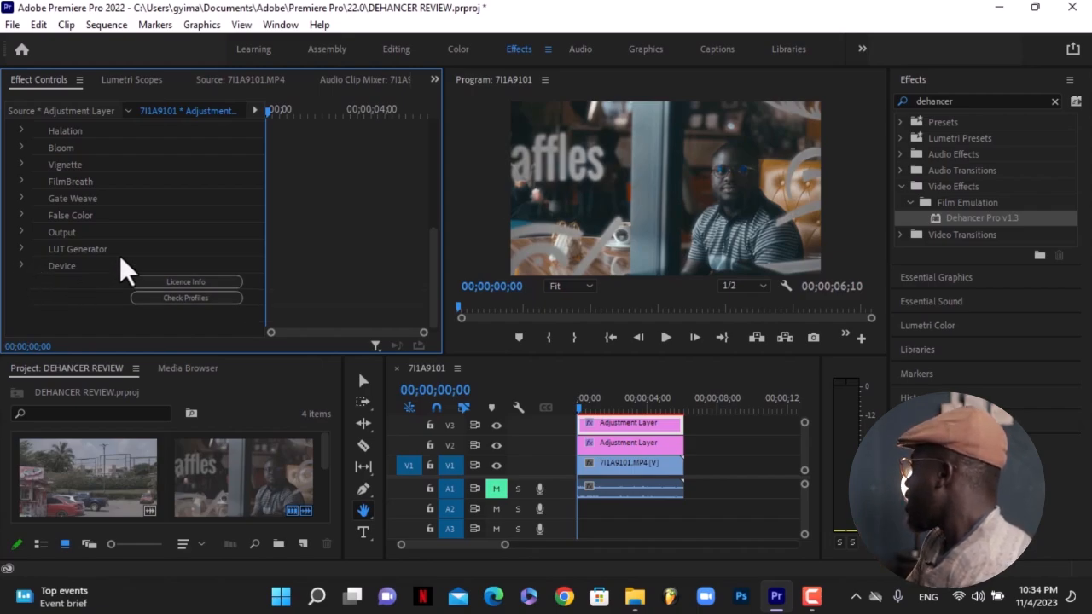
left_click_drag(435, 266, 434, 212)
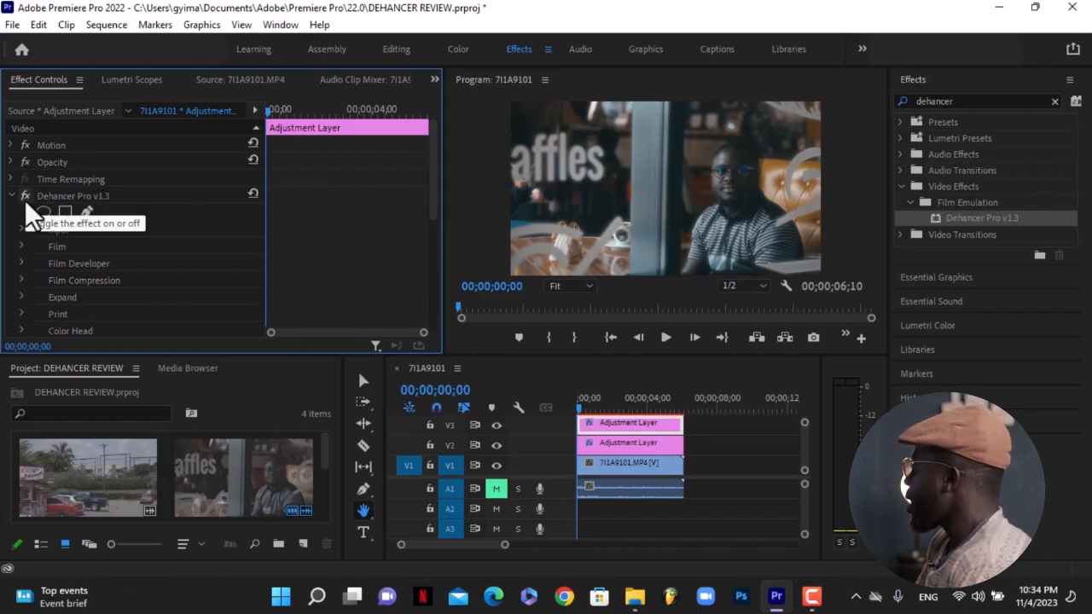
Toggle the Dehancer Pro effect off and on to compare the clip before and after.
left_click(25, 205)
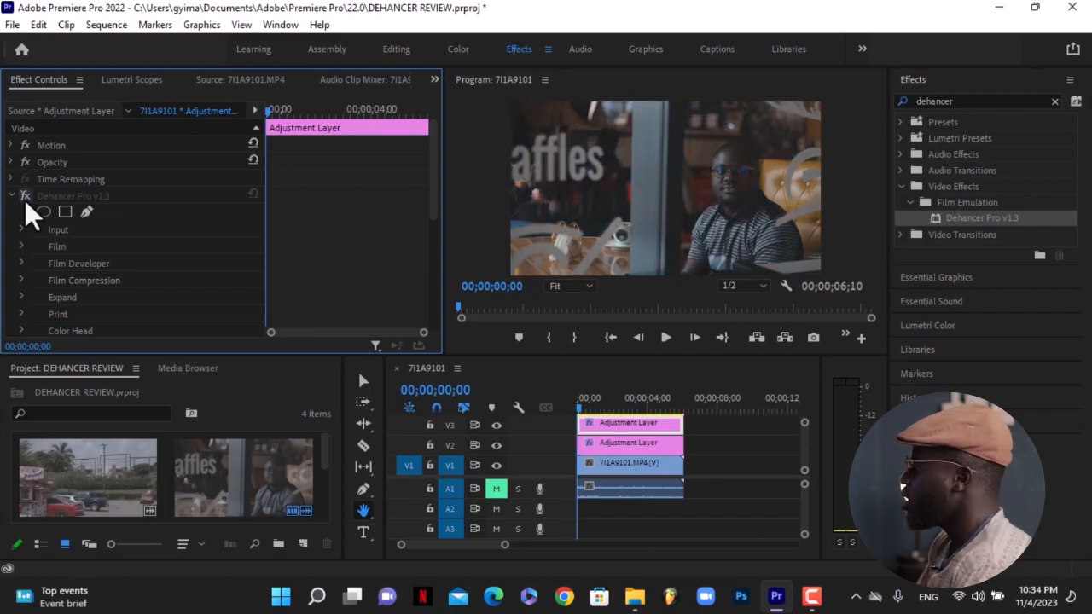
left_click(25, 204)
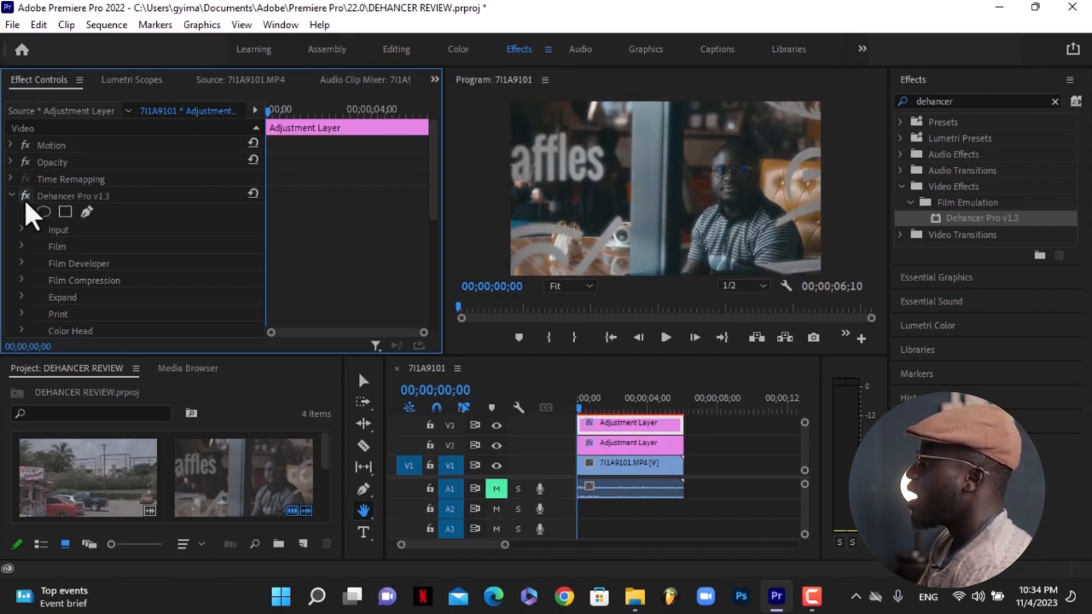
left_click(26, 205)
left_click(26, 205)
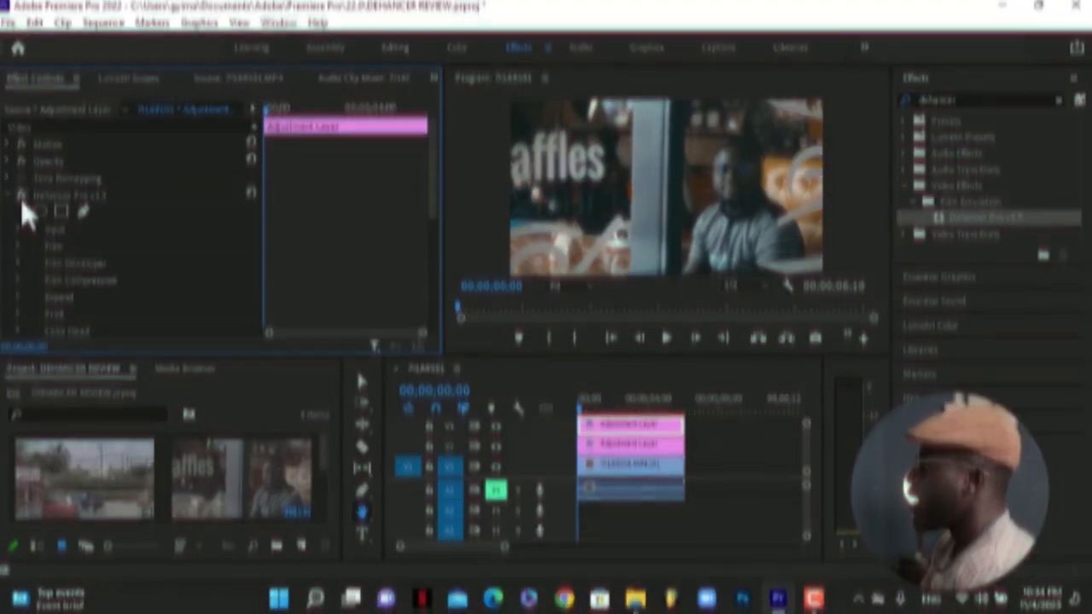